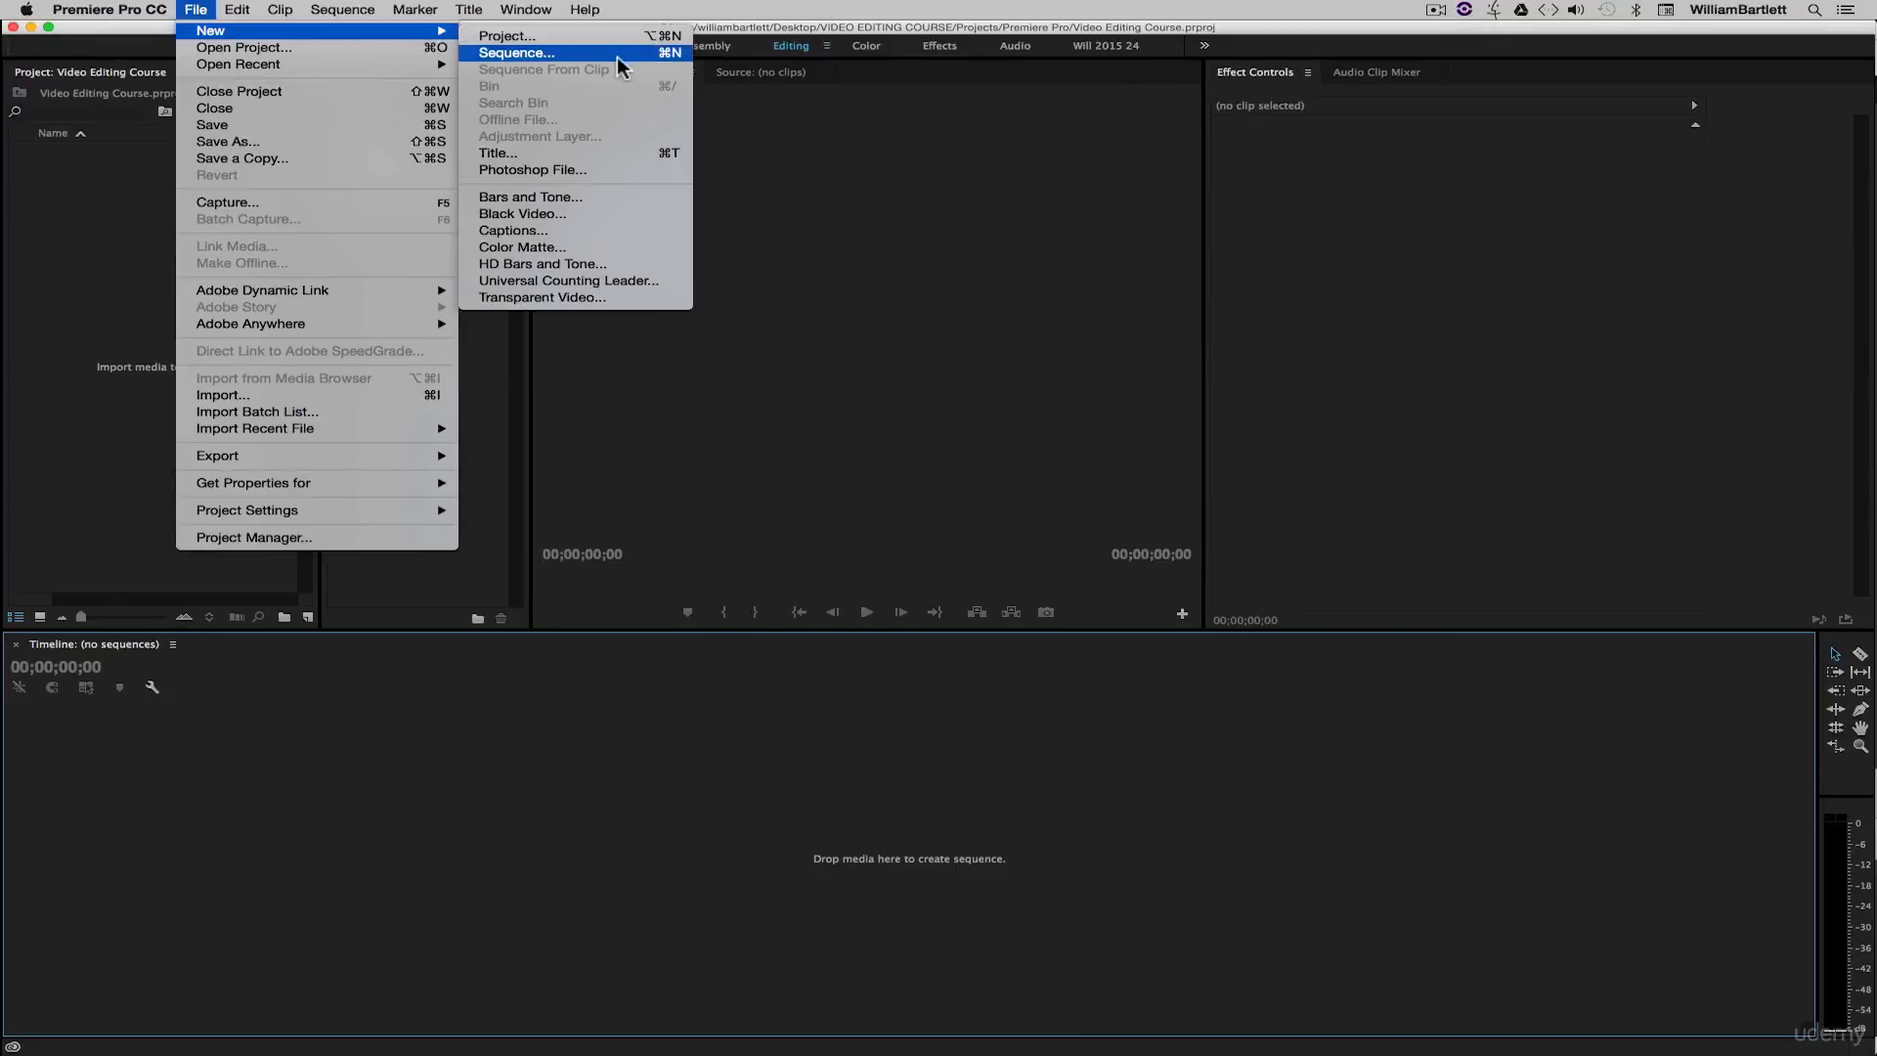
- Start a new sequence and set its editing mode to Custom
{"action": "left_click", "coordinate": [545, 54]}
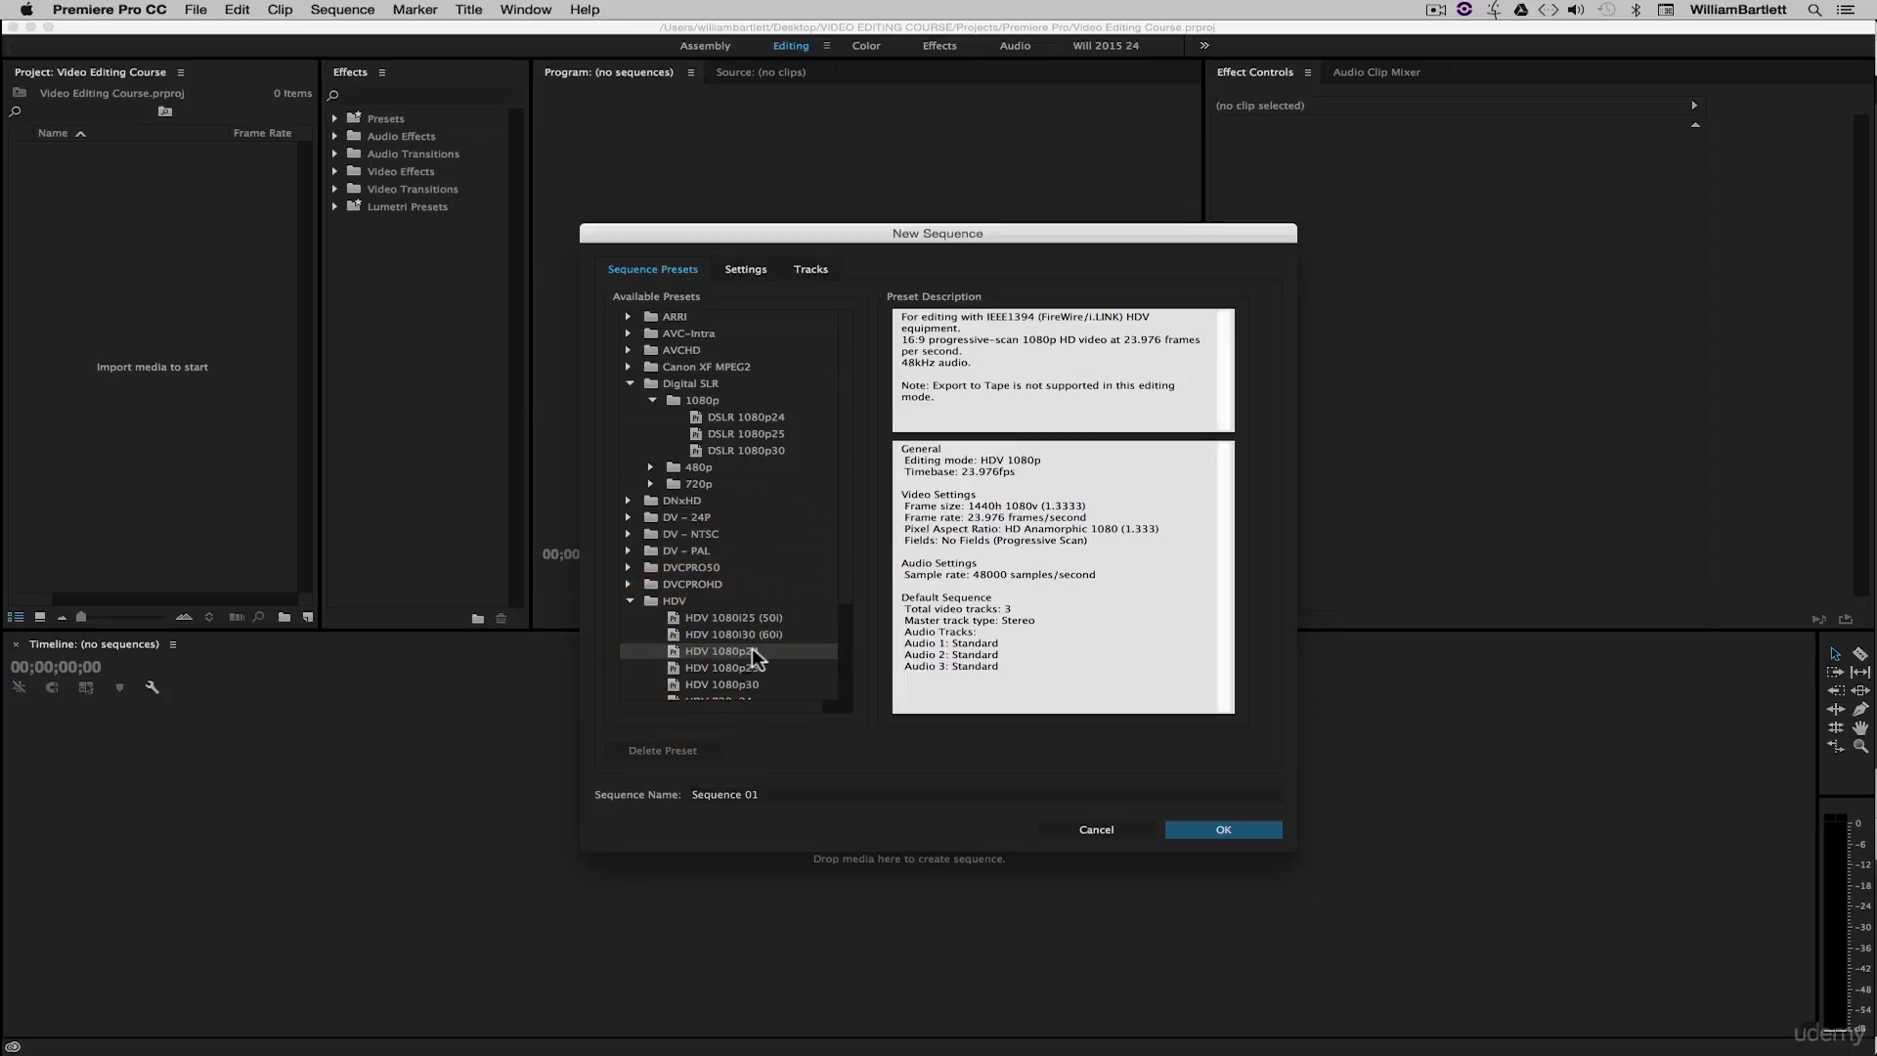
{"action": "left_click", "coordinate": [749, 269]}
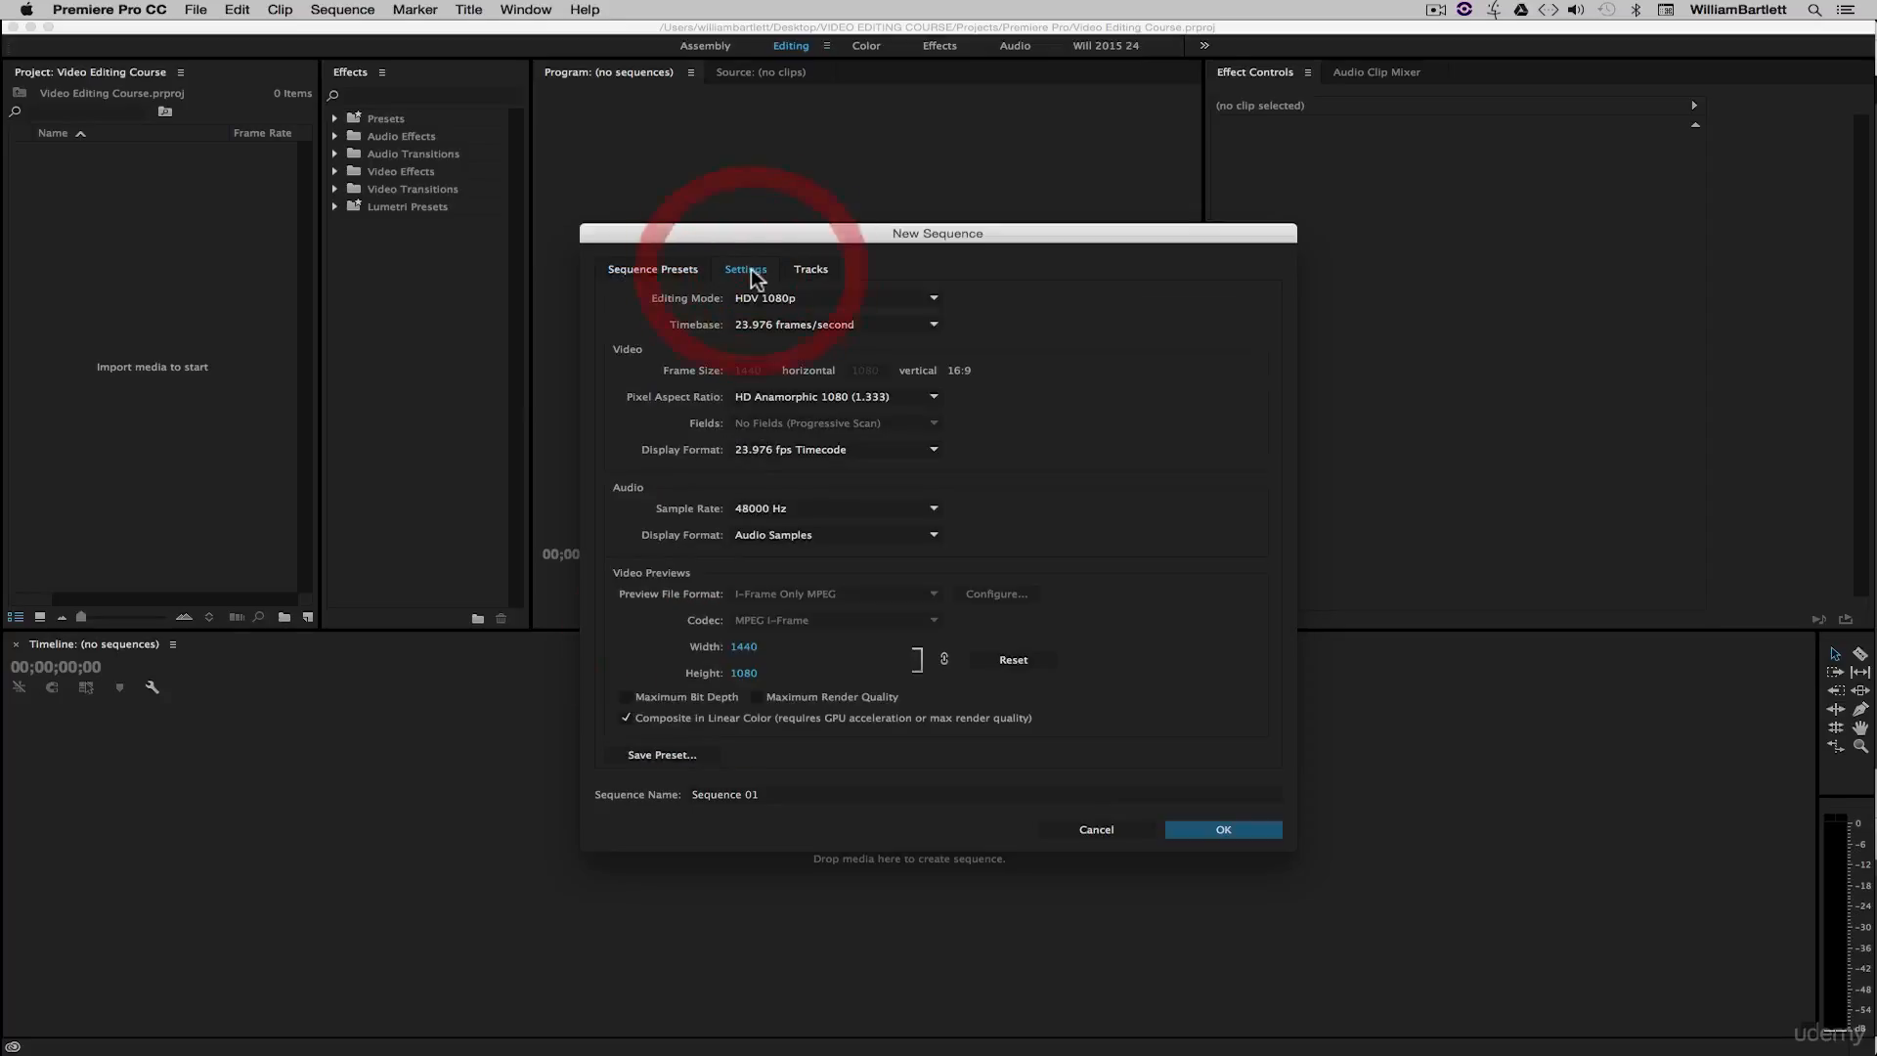
{"action": "left_click", "coordinate": [790, 301]}
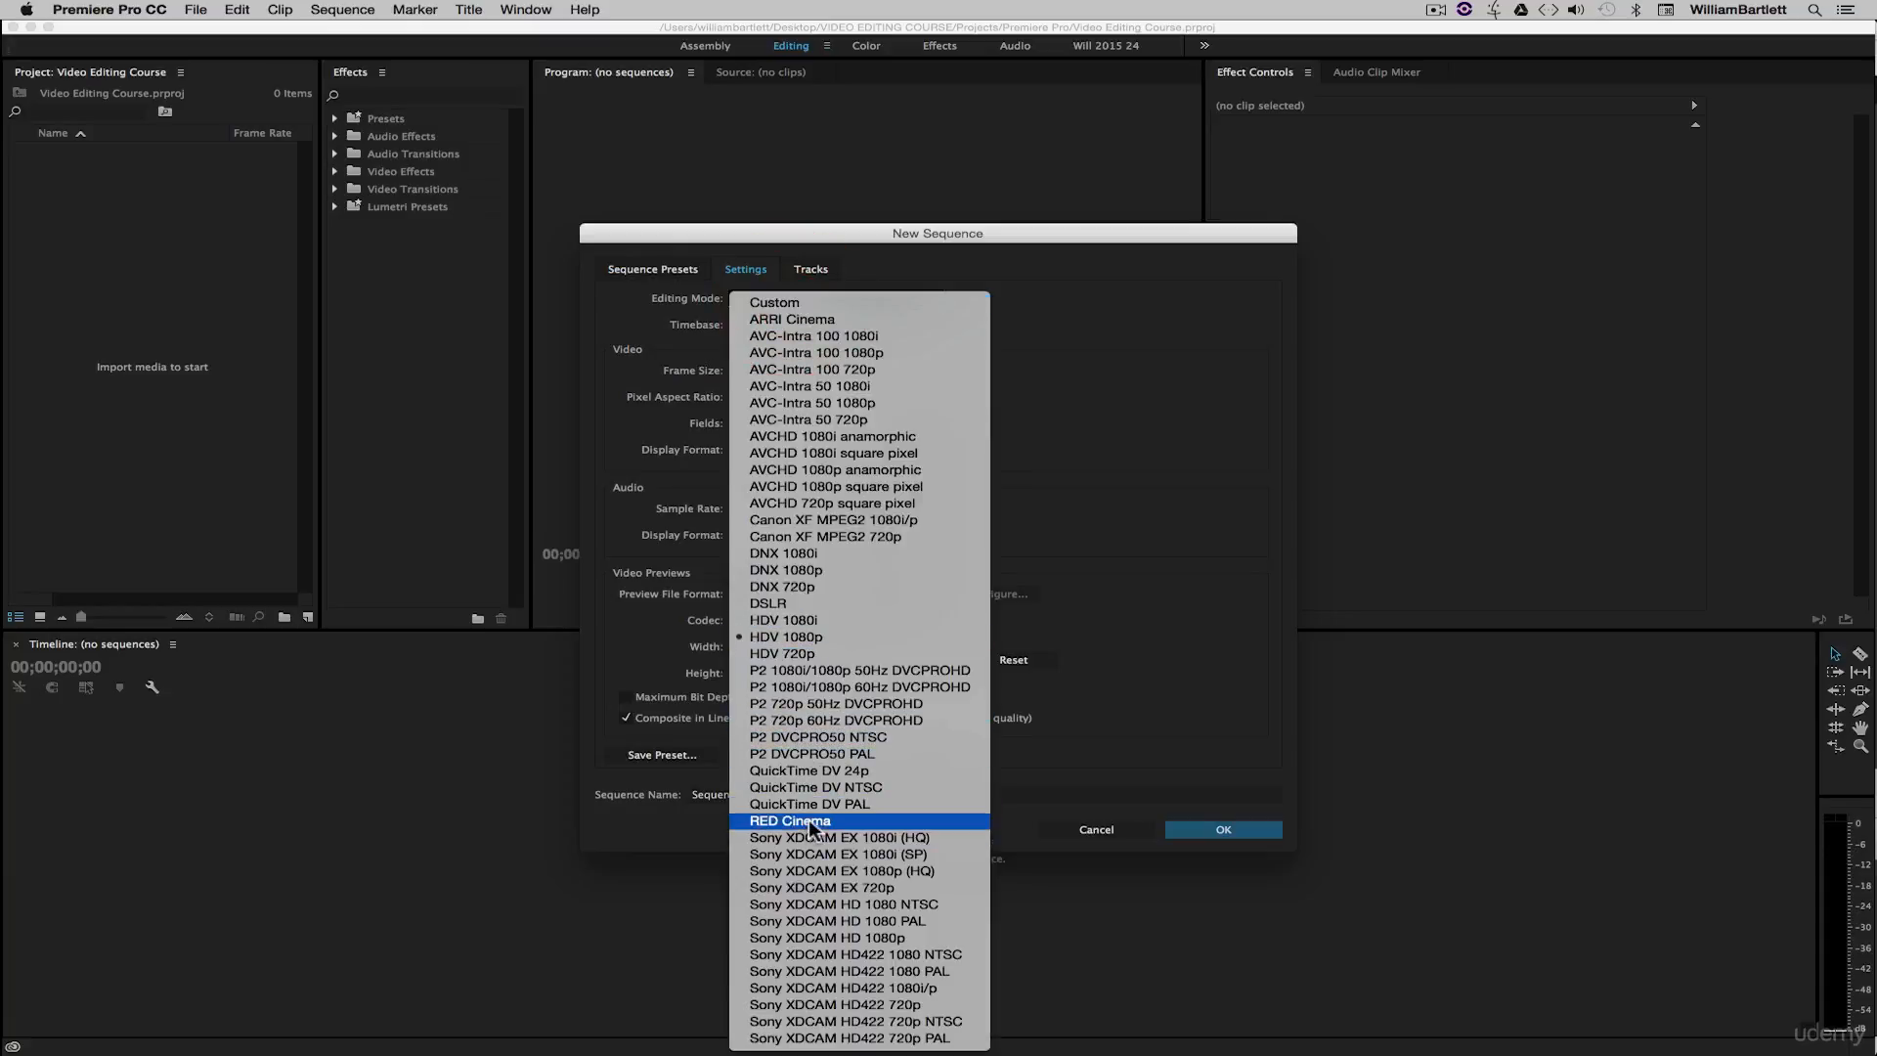
{"action": "left_click", "coordinate": [816, 303]}
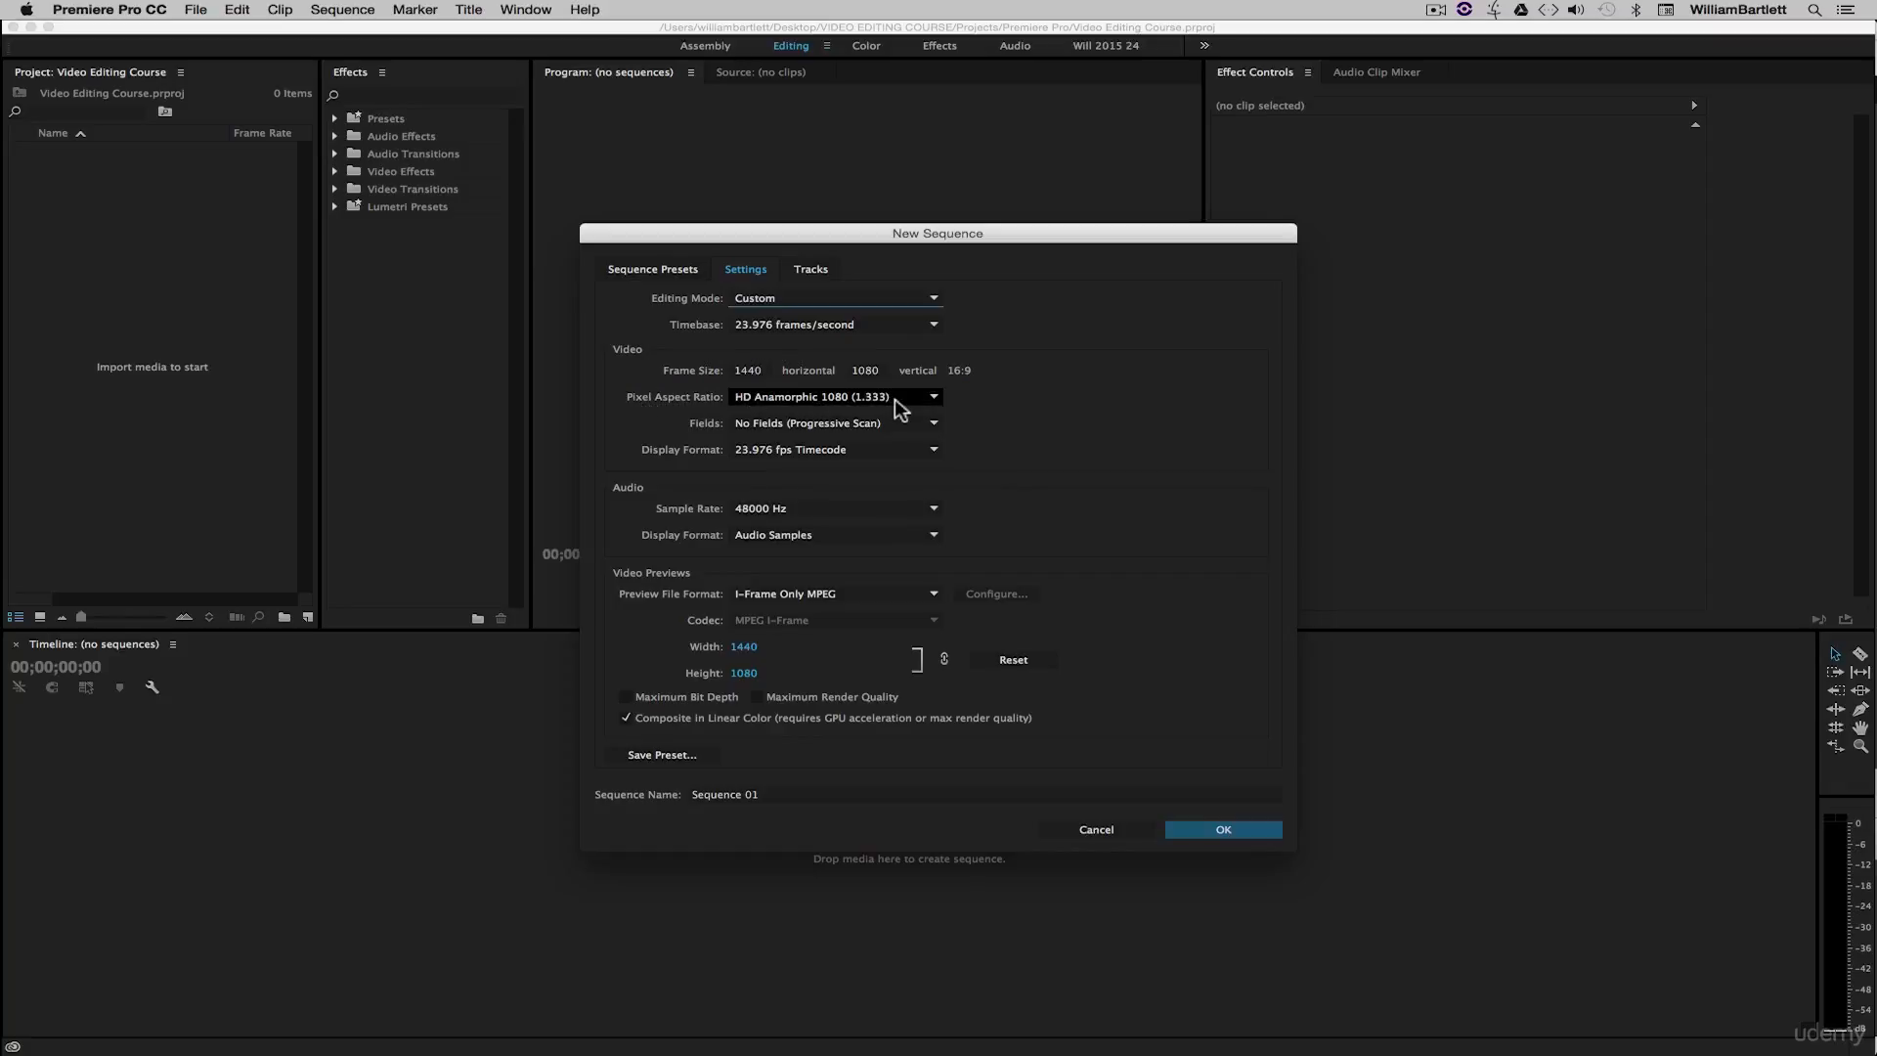
- Set the sequence's horizontal frame size to 1920 and its pixel aspect ratio to Square Pixels (1.0)
{"action": "left_click", "coordinate": [759, 370]}
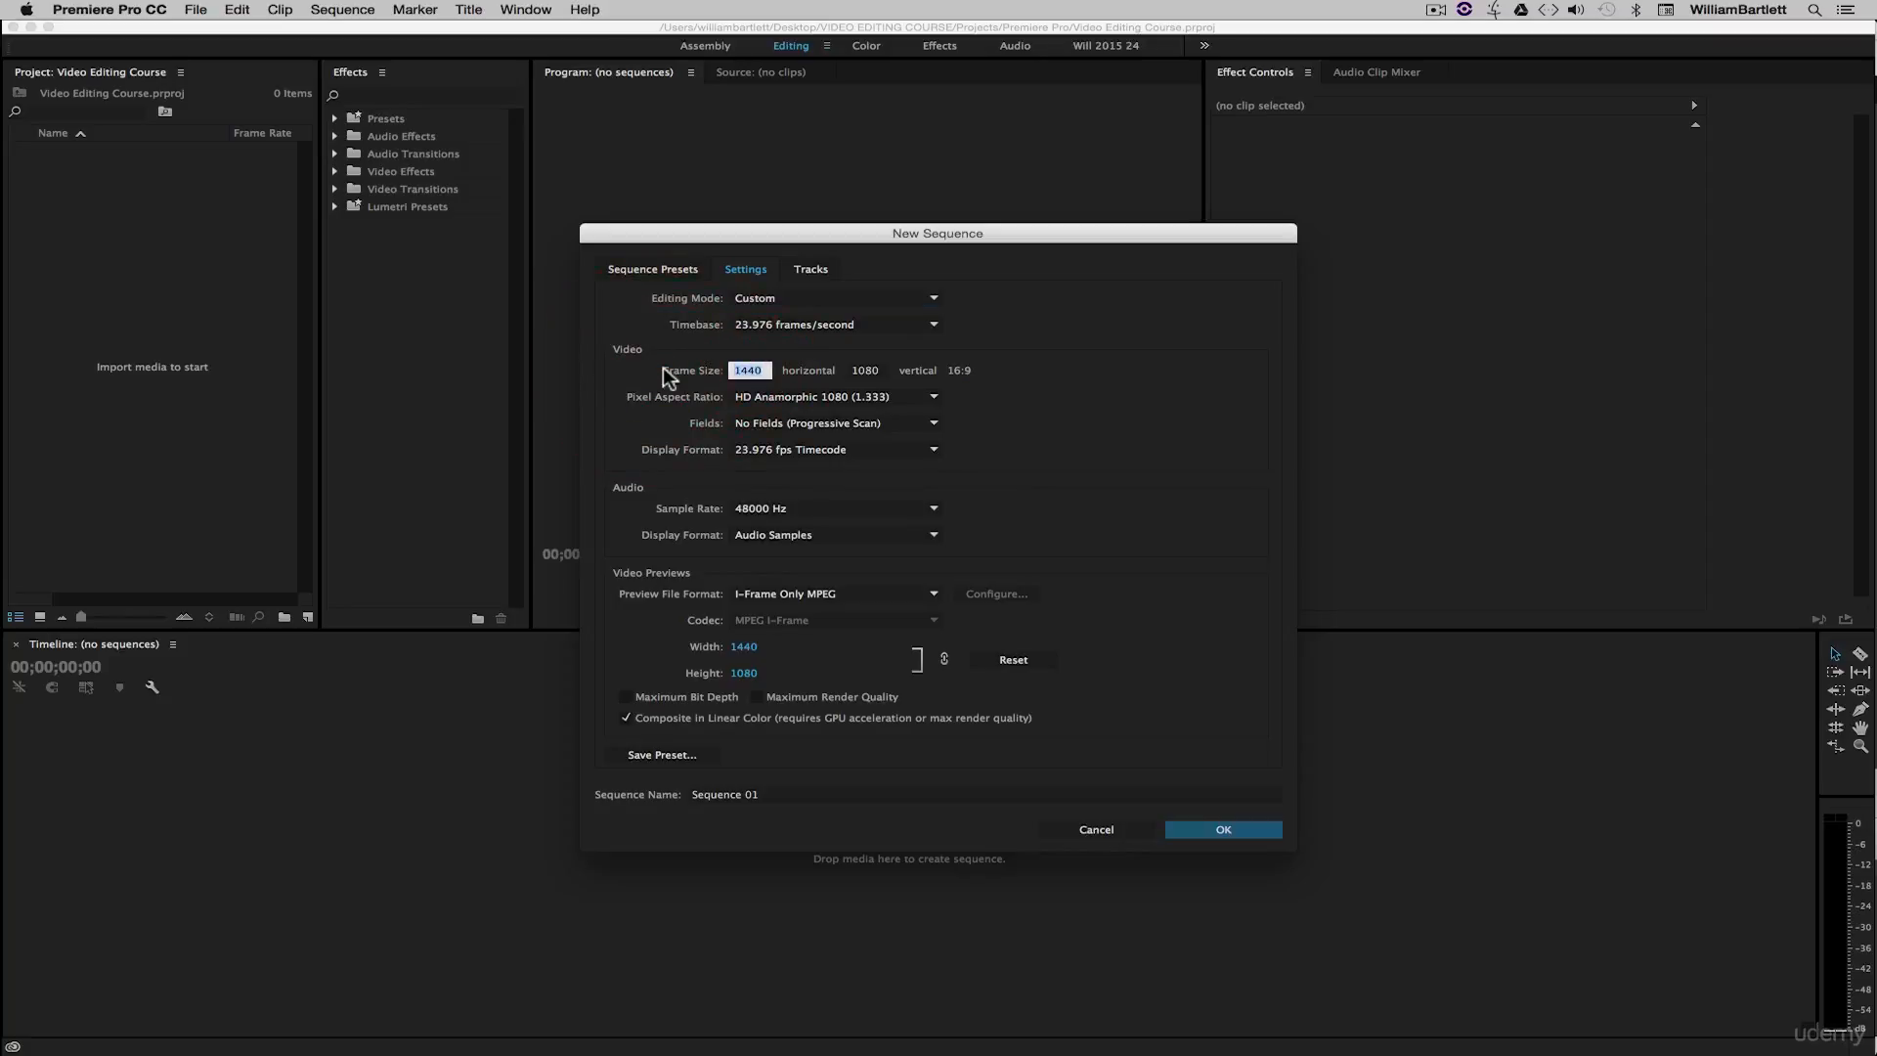
{"action": "type", "text": "1920"}
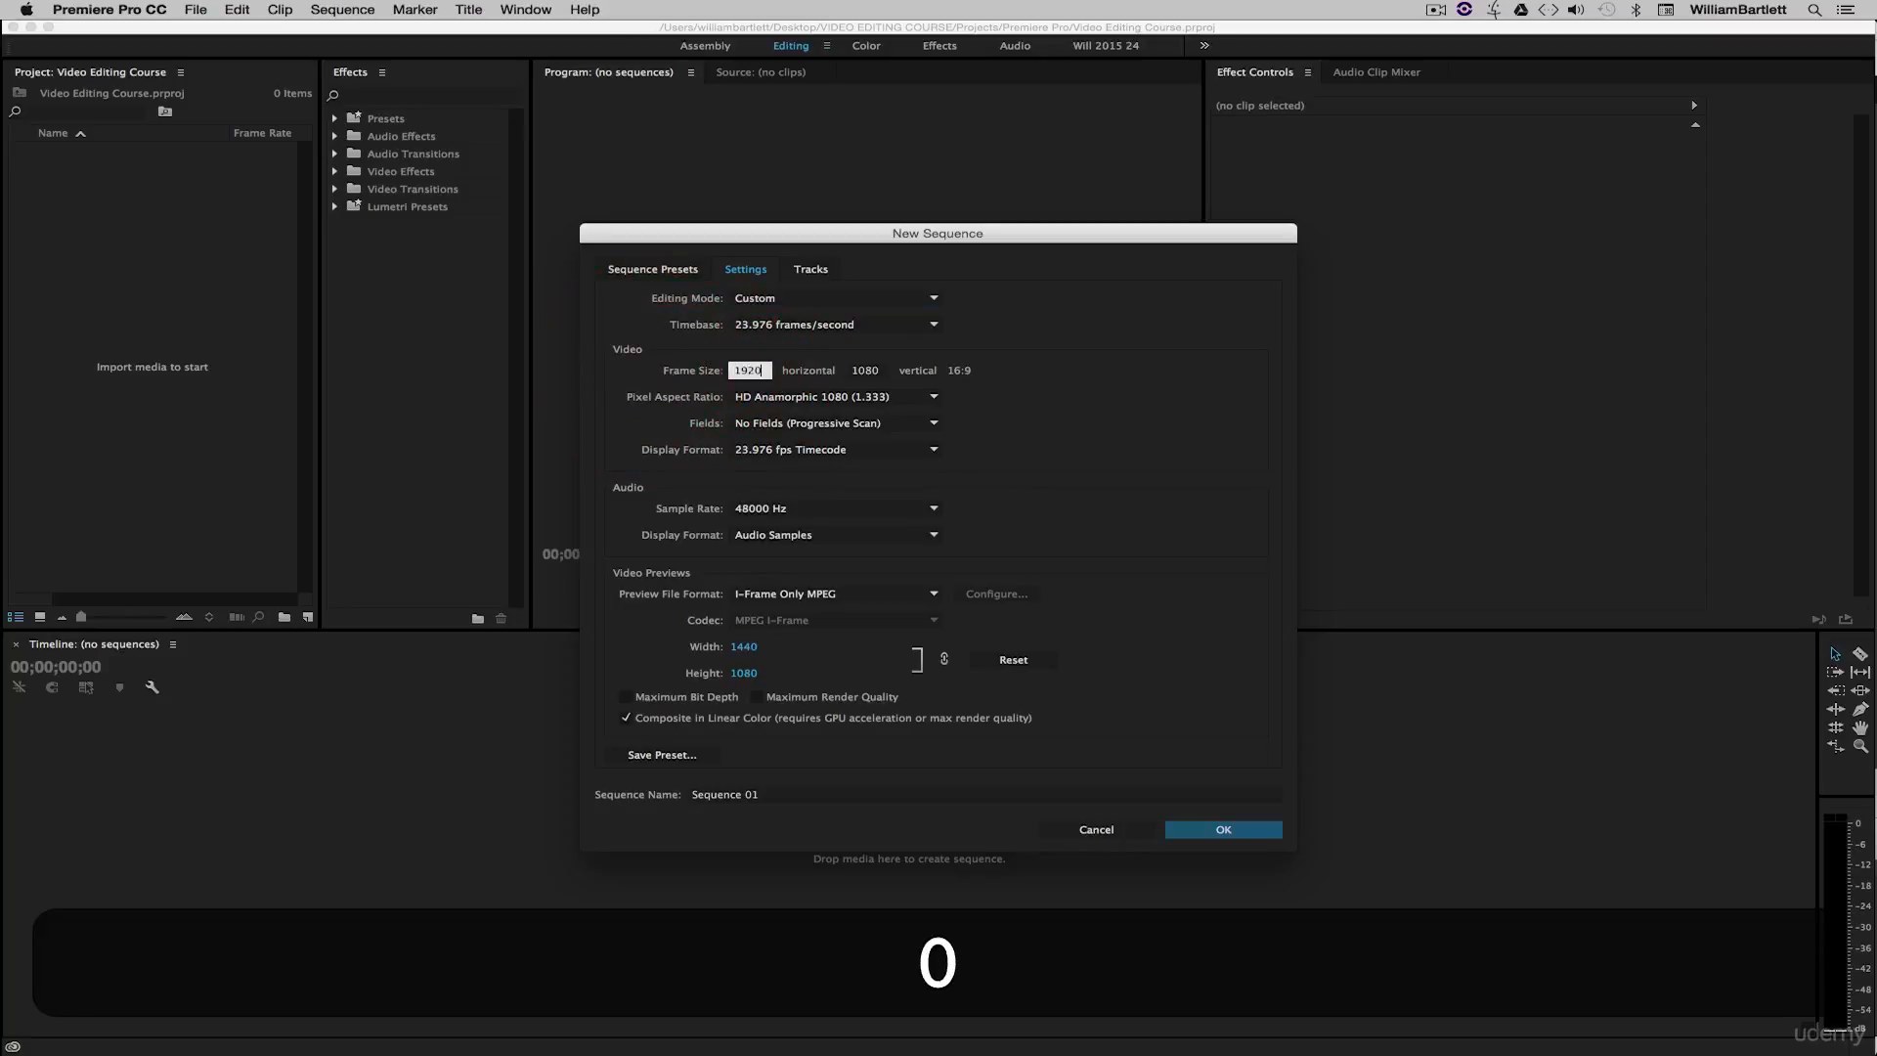
{"action": "left_click", "coordinate": [1074, 418]}
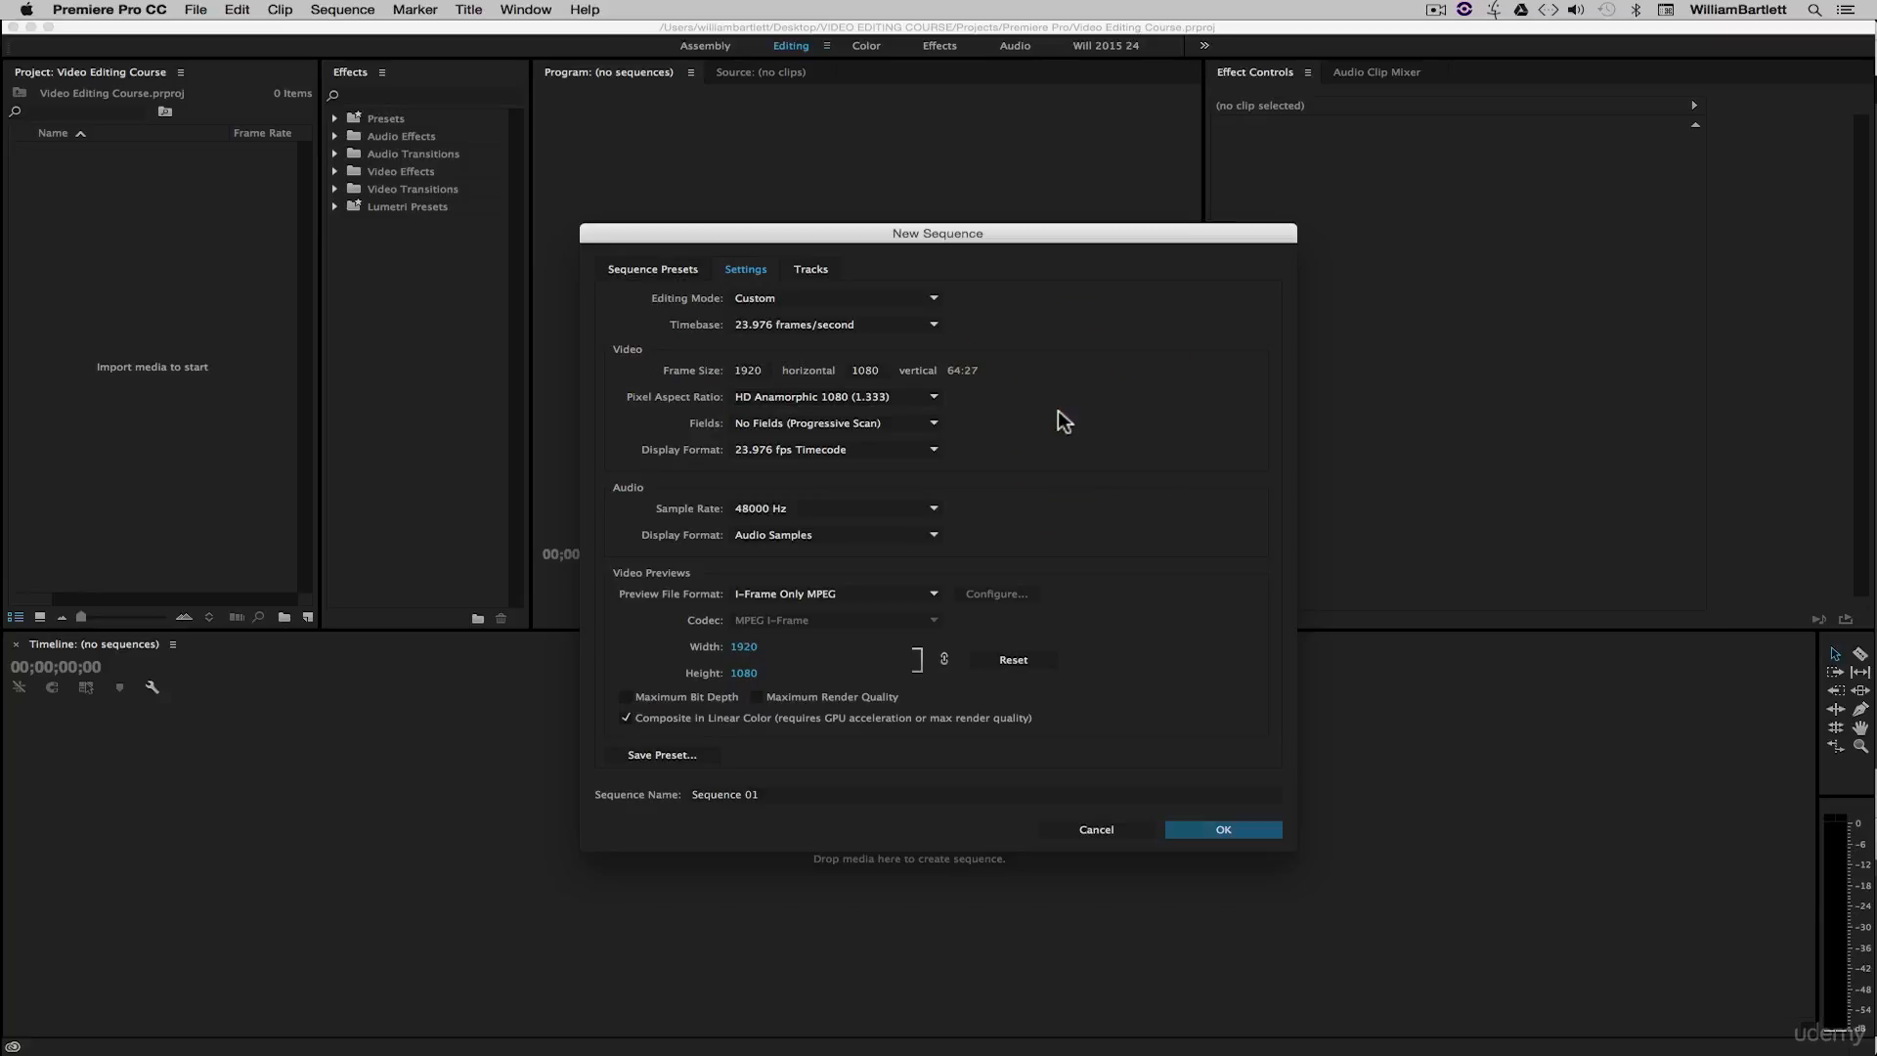
{"action": "left_click", "coordinate": [747, 397]}
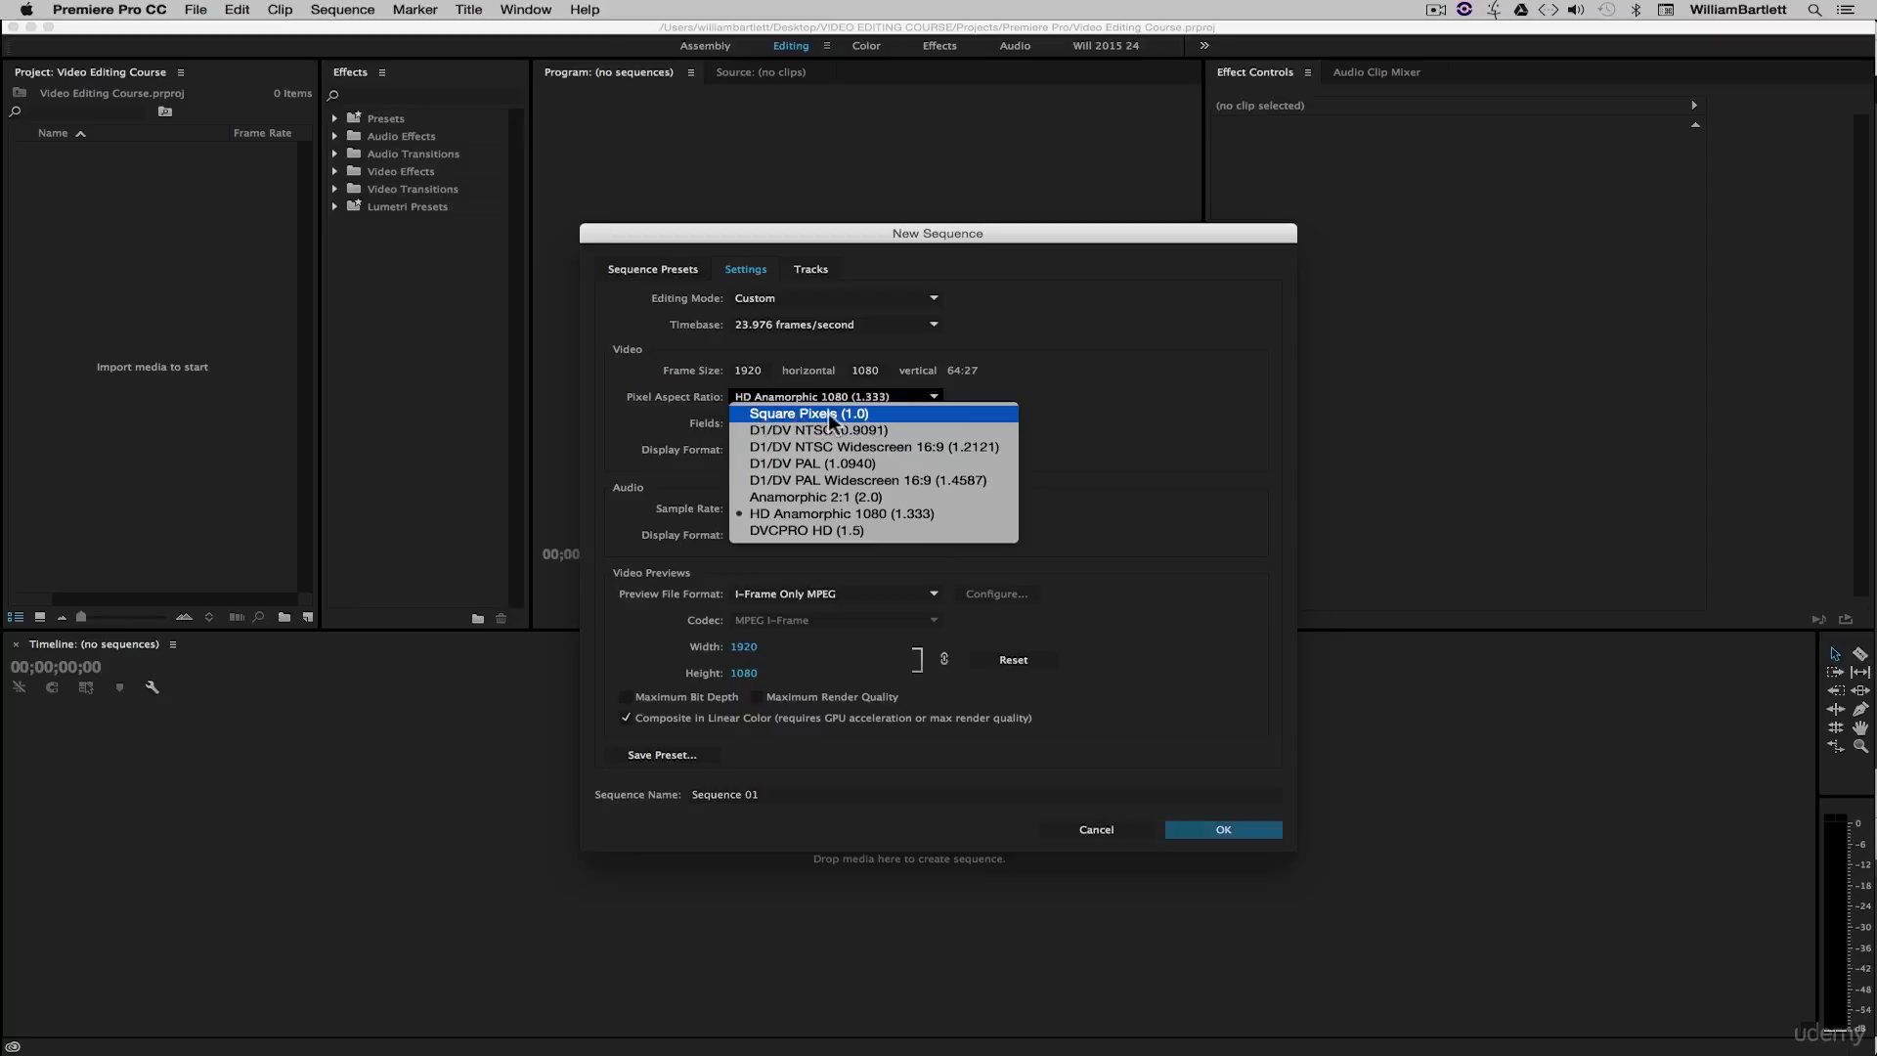
{"action": "left_click", "coordinate": [829, 412]}
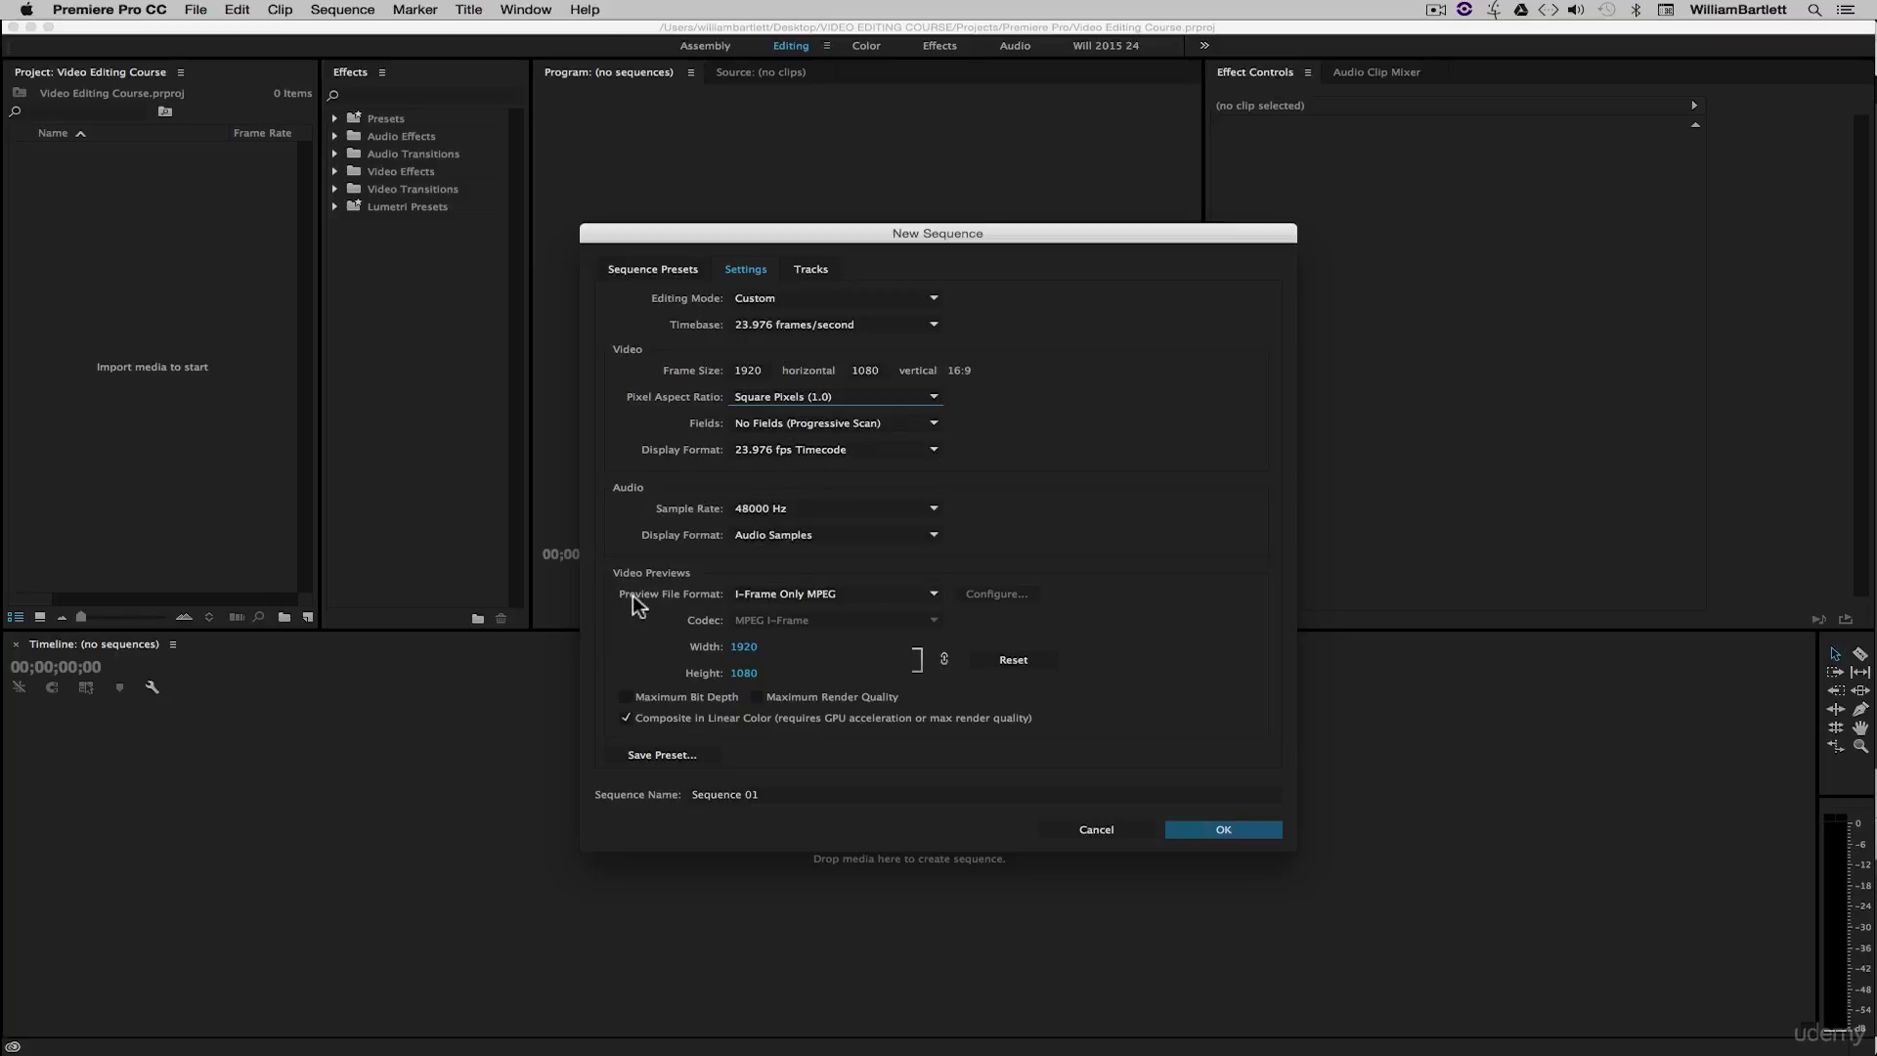
- Set the video preview file format to QuickTime with the H.264 codec
{"action": "left_click", "coordinate": [807, 594]}
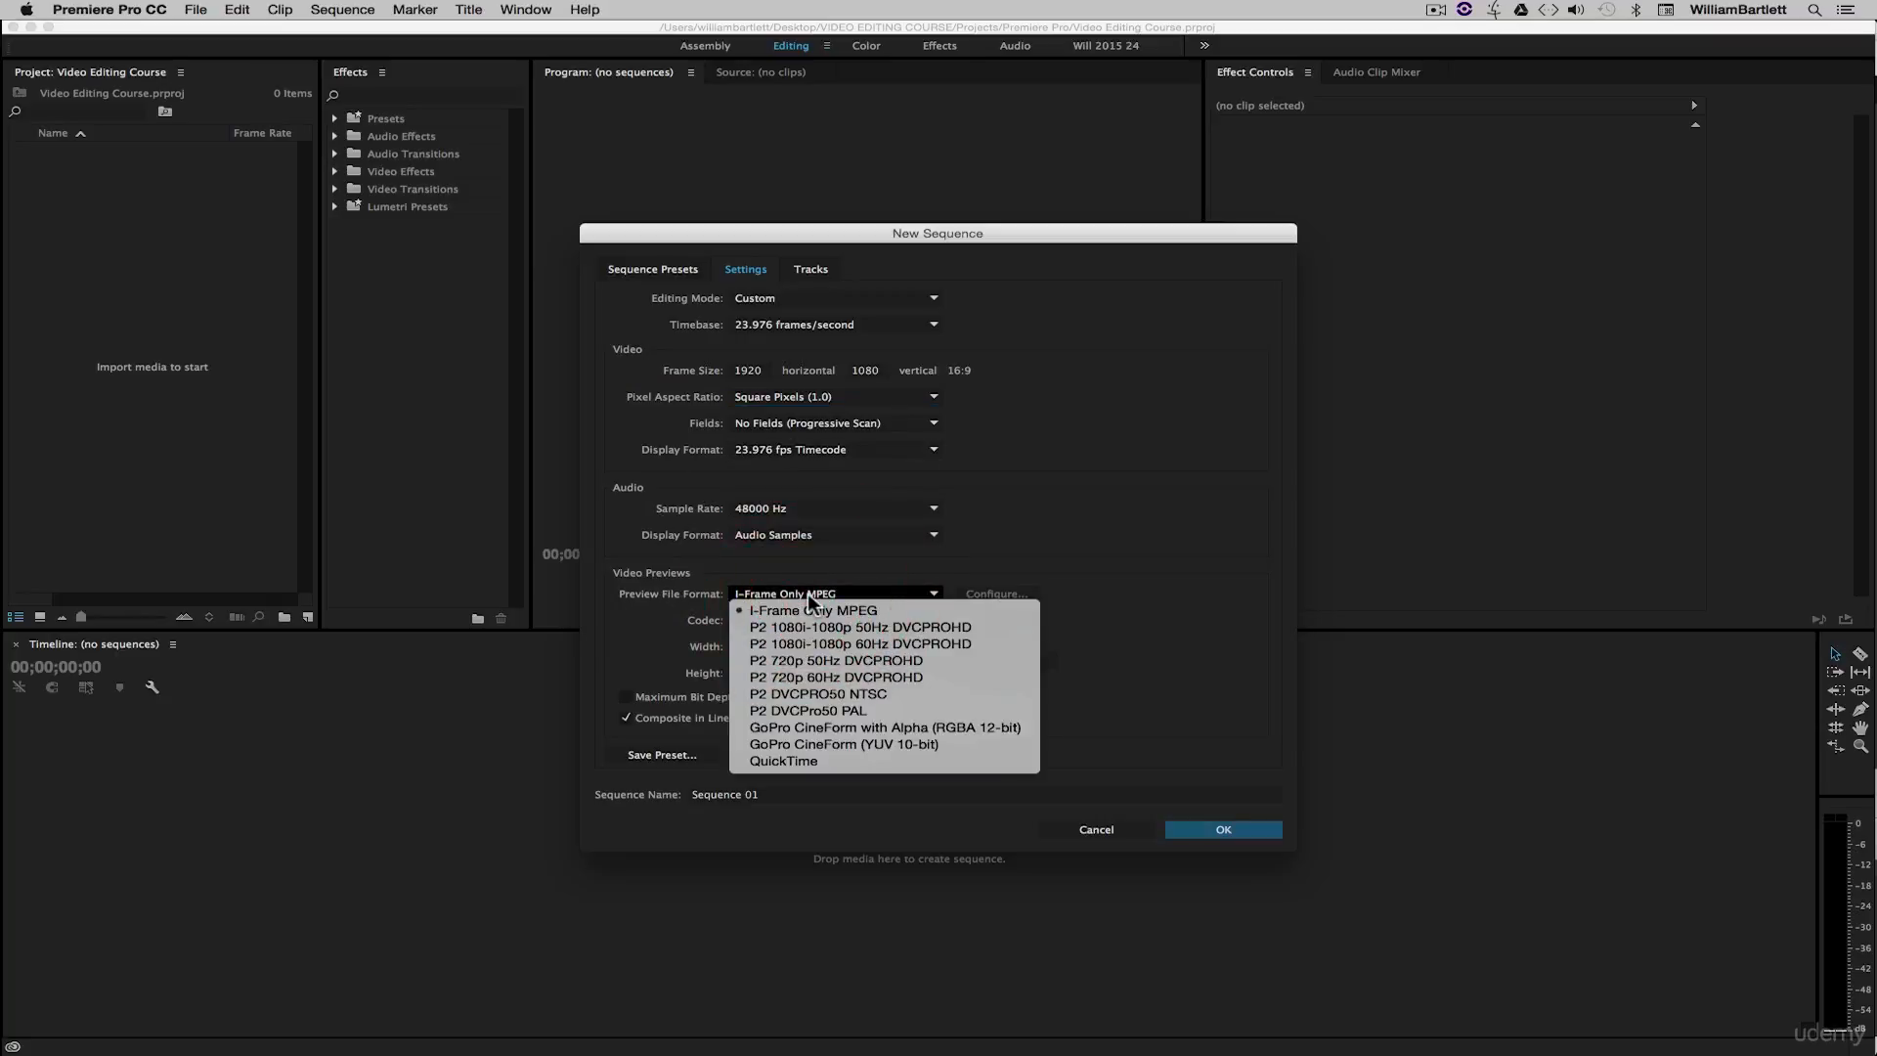
{"action": "left_click", "coordinate": [800, 759]}
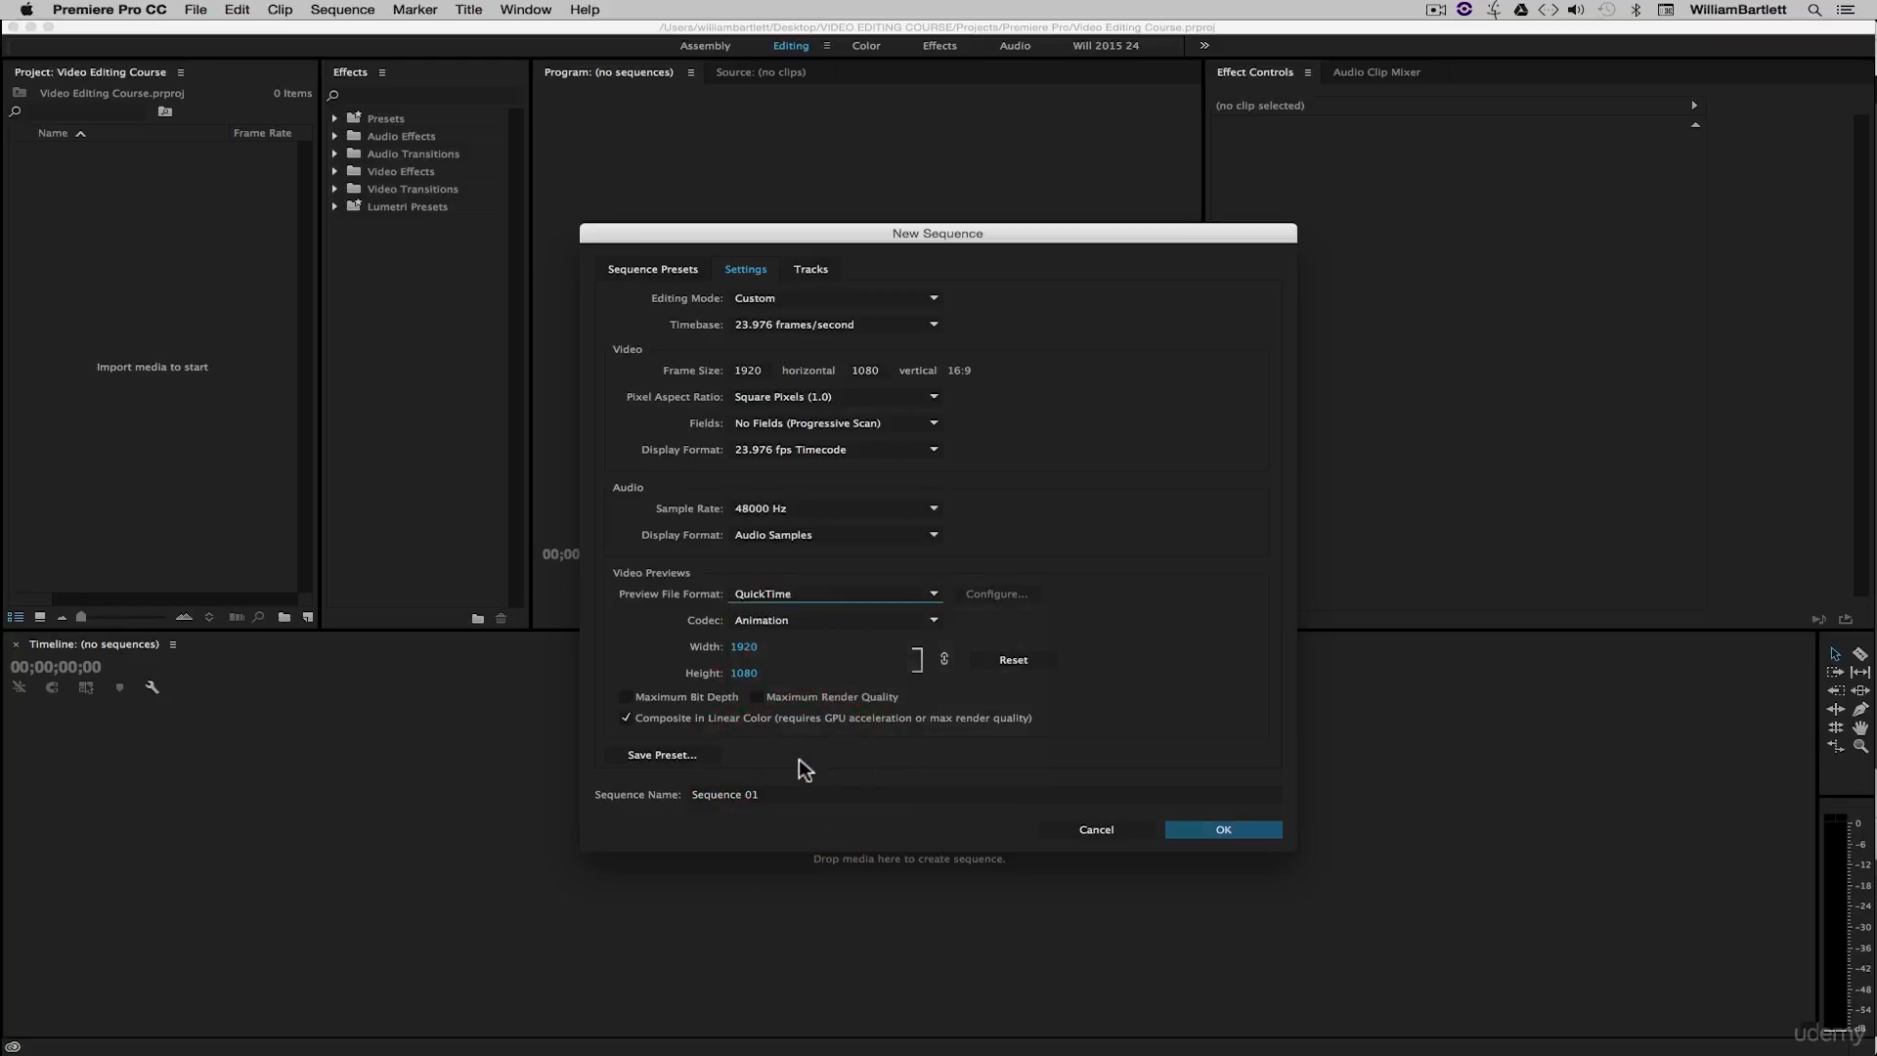
{"action": "left_click", "coordinate": [772, 622]}
{"action": "scroll", "coordinate": [817, 1026], "scroll_direction": "down", "scroll_amount": 5}
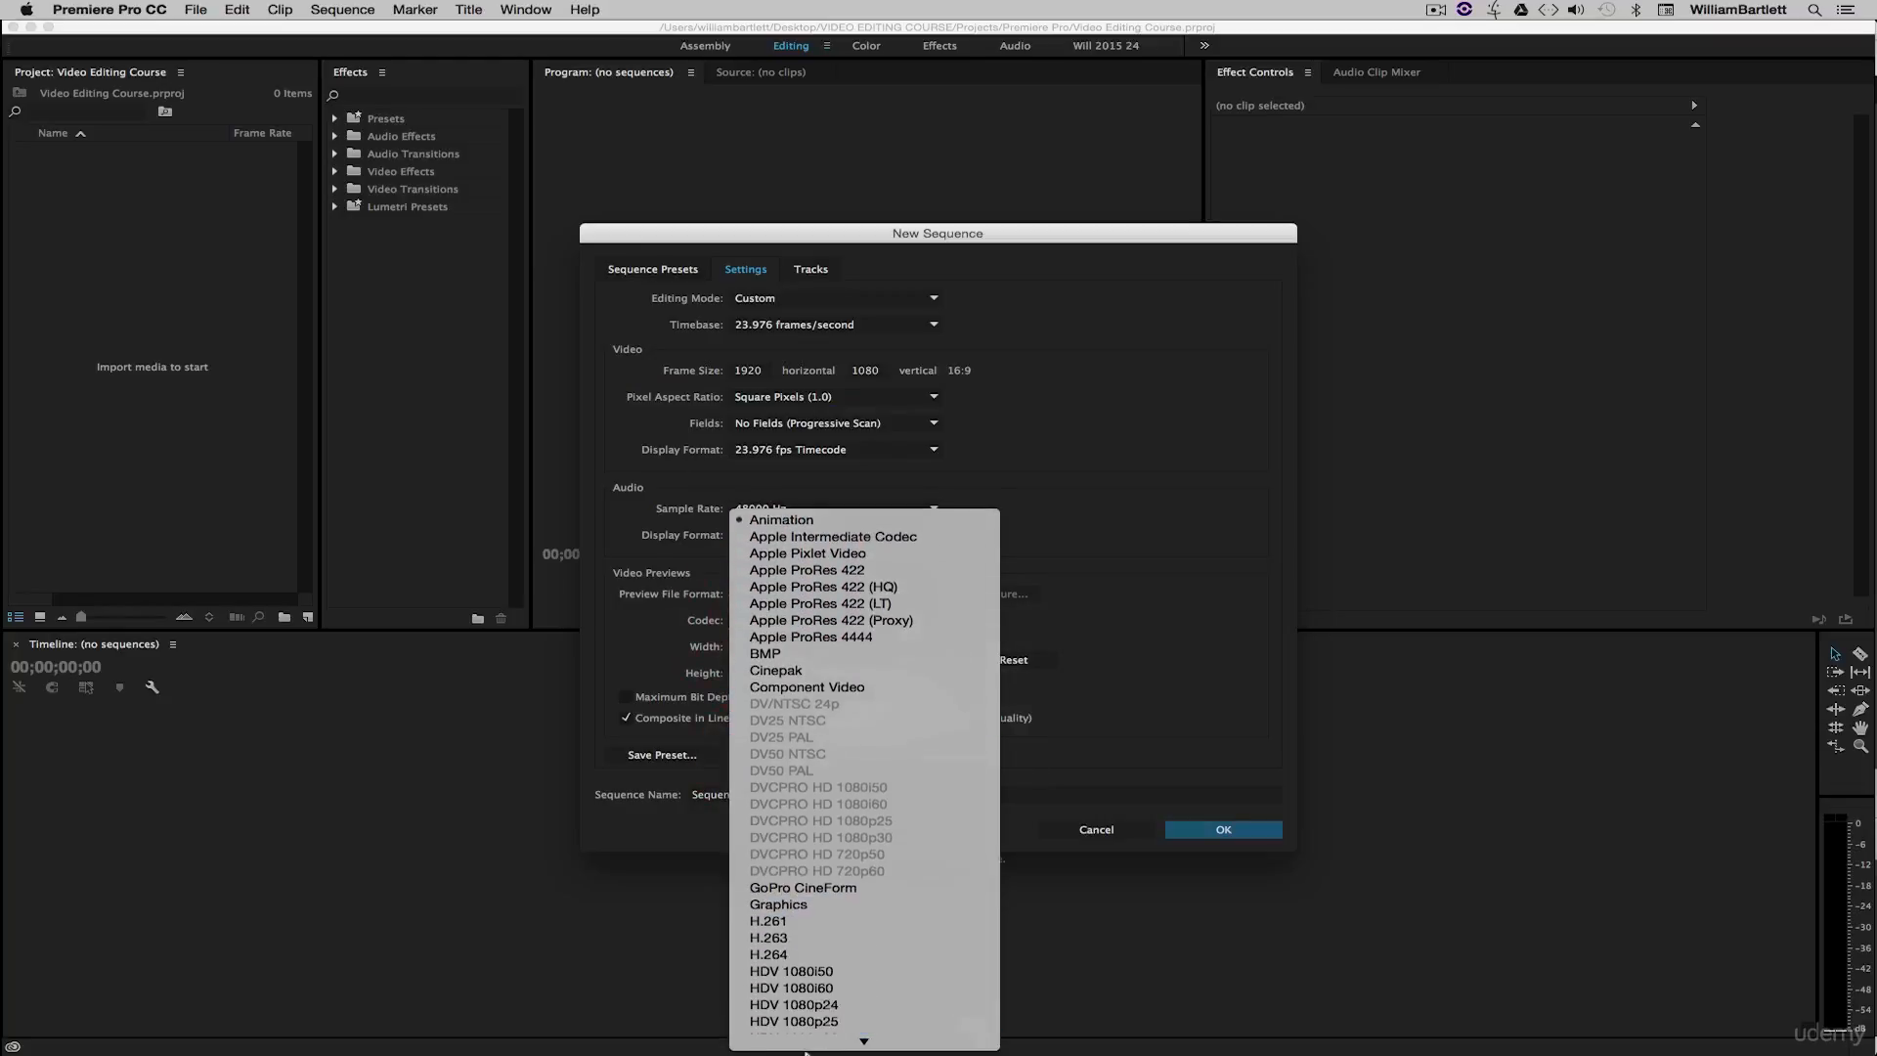
{"action": "left_click", "coordinate": [771, 851]}
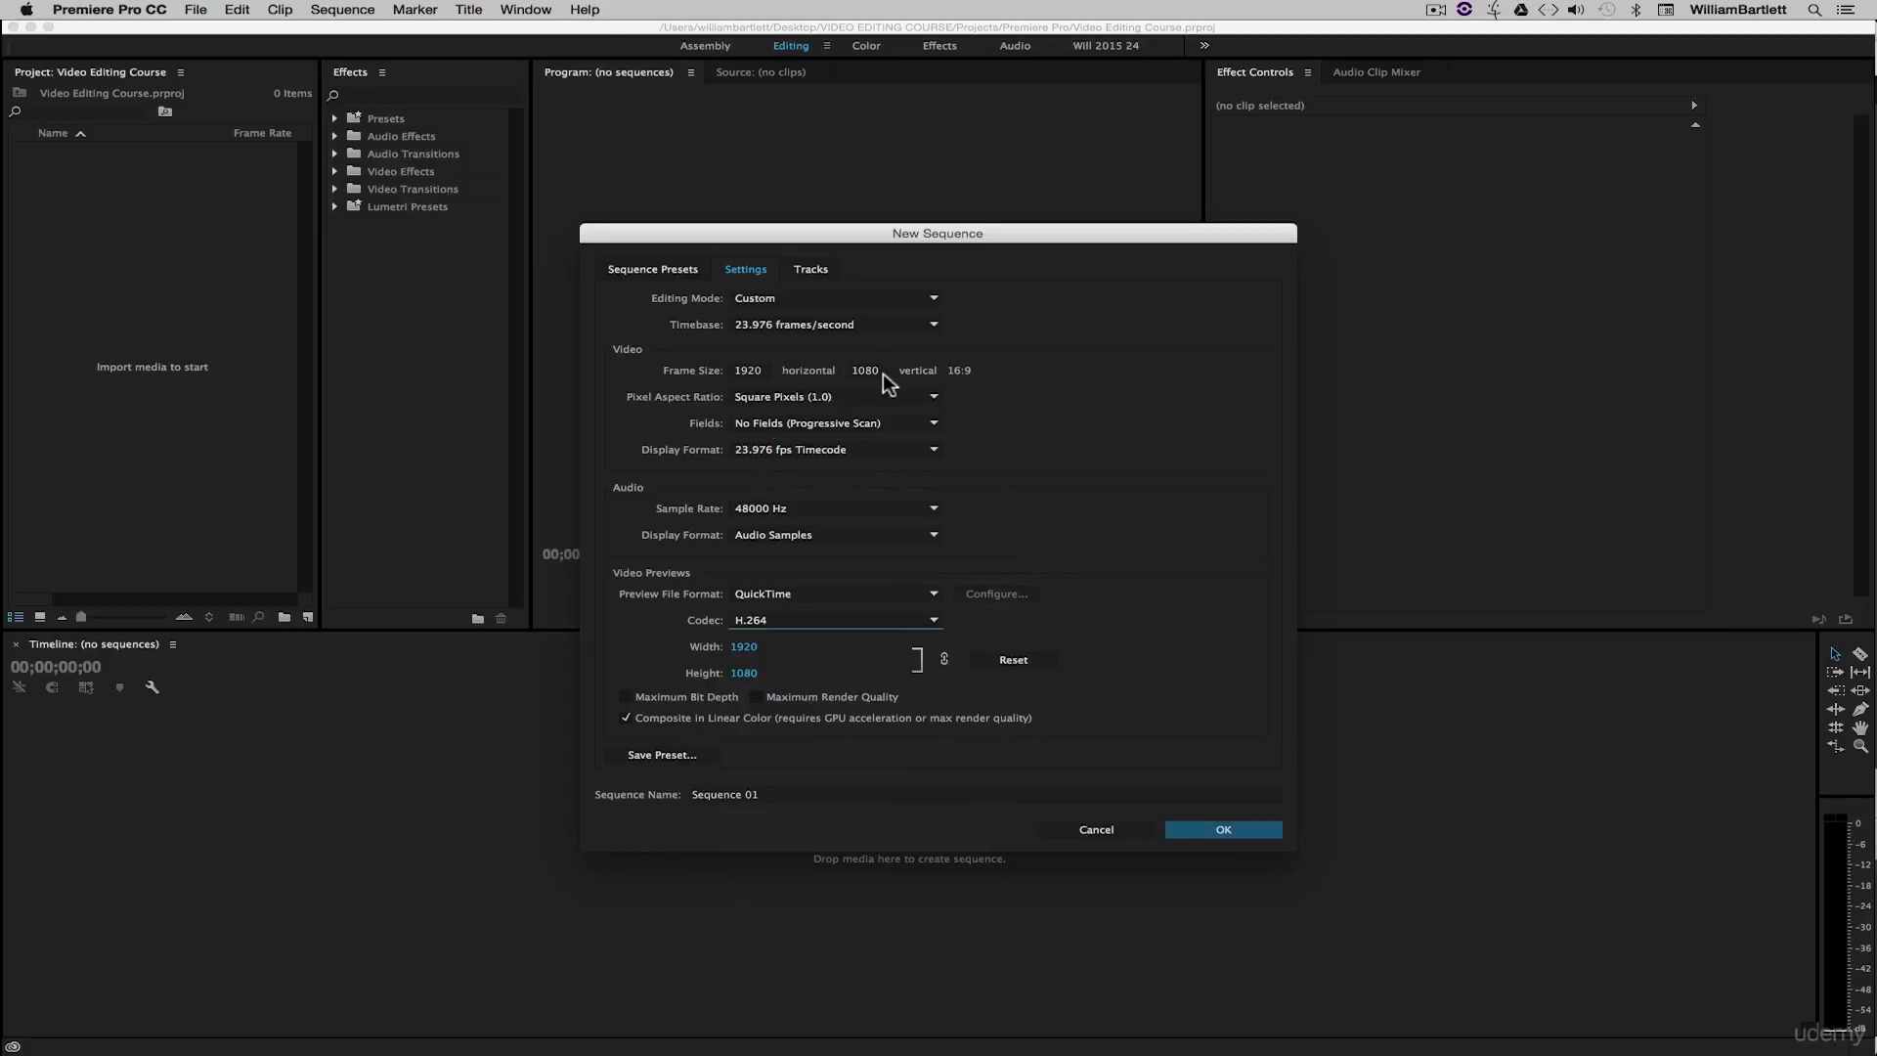
- Save the sequence settings as a preset named "1080p 23.976" with an empty description
{"action": "left_click", "coordinate": [667, 755]}
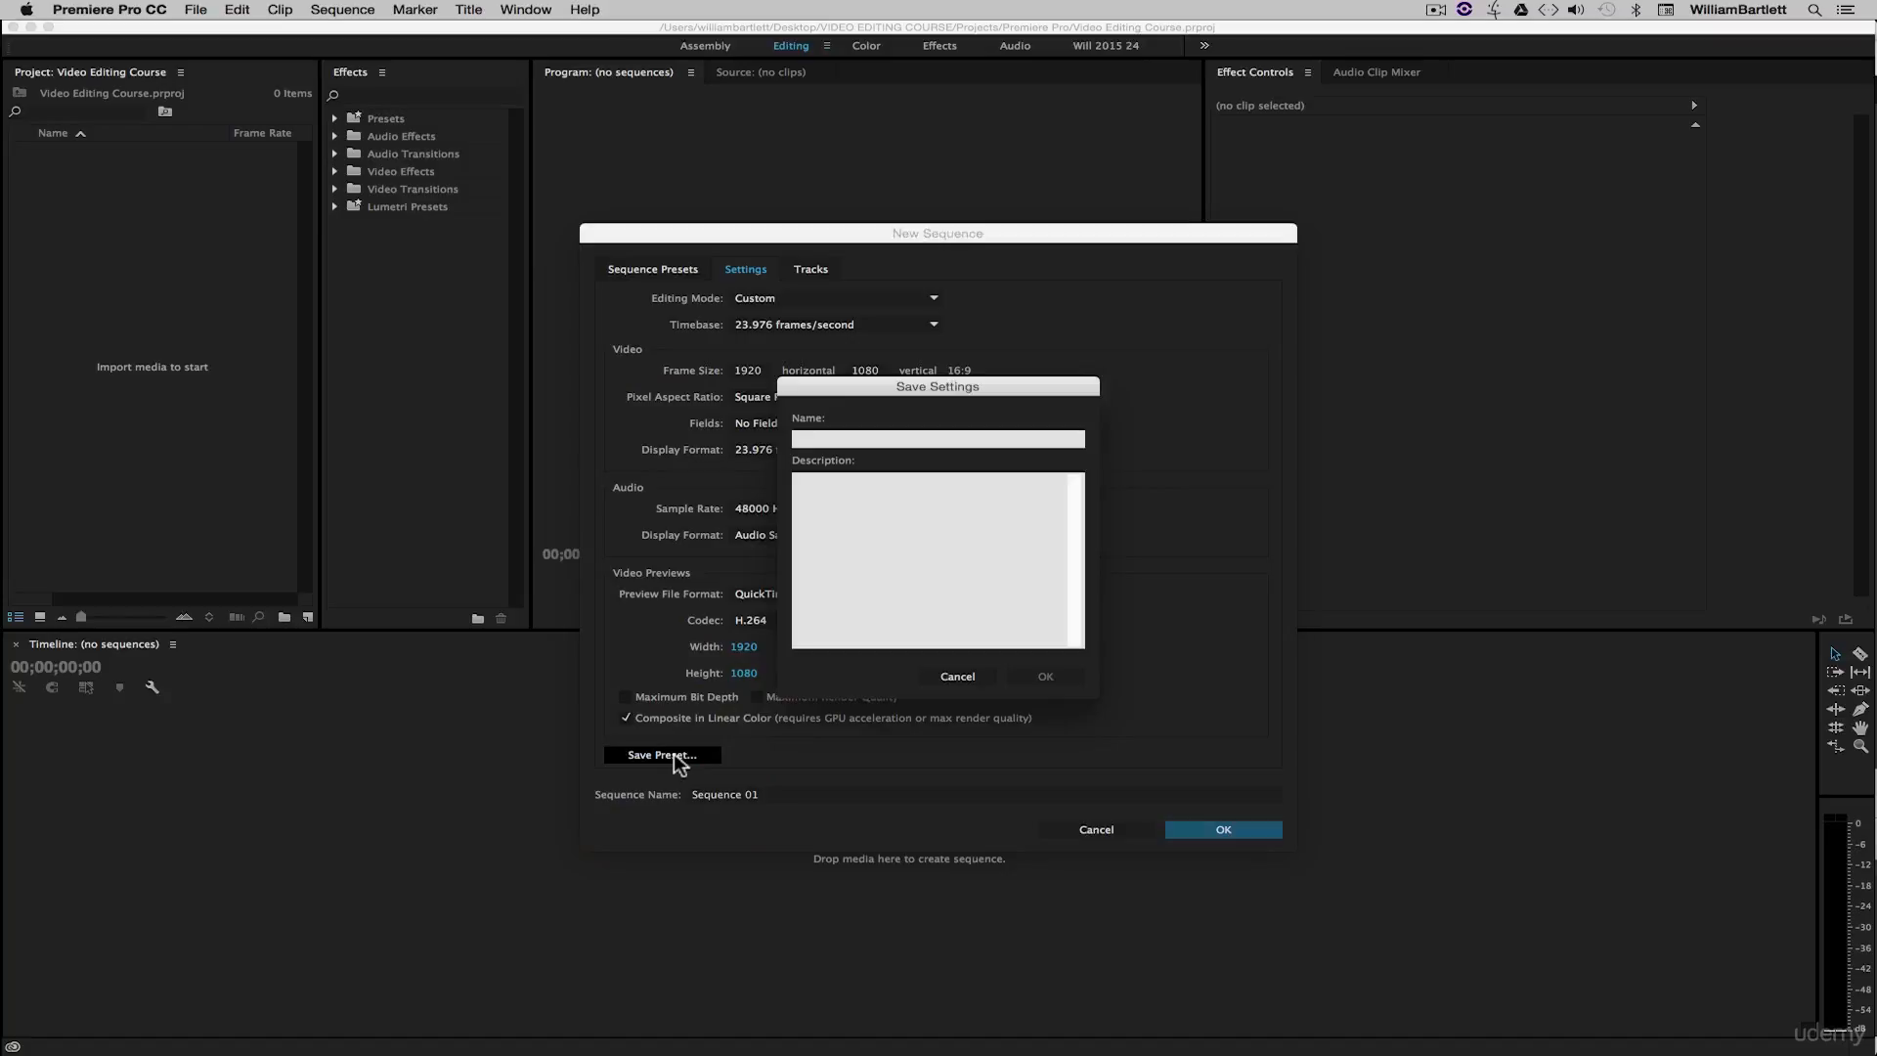
{"action": "type", "text": "1080"}
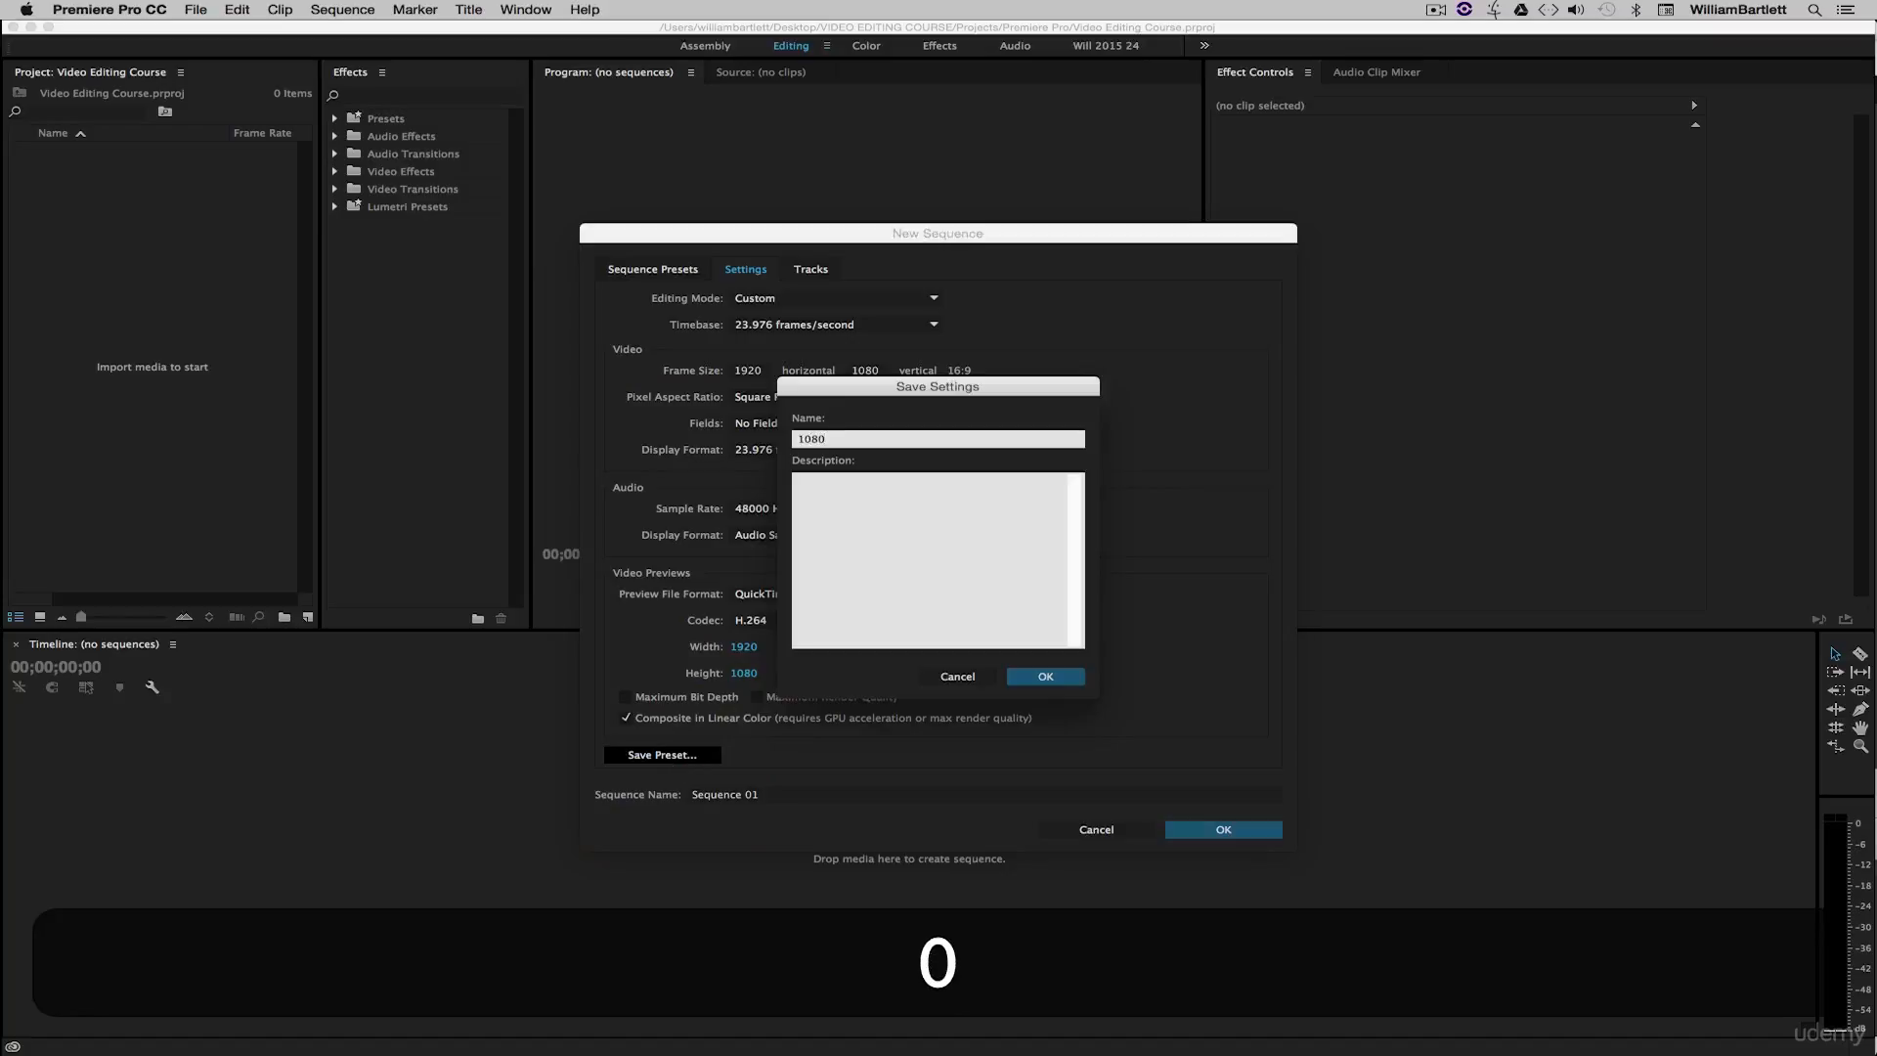
{"action": "type", "text": "p"}
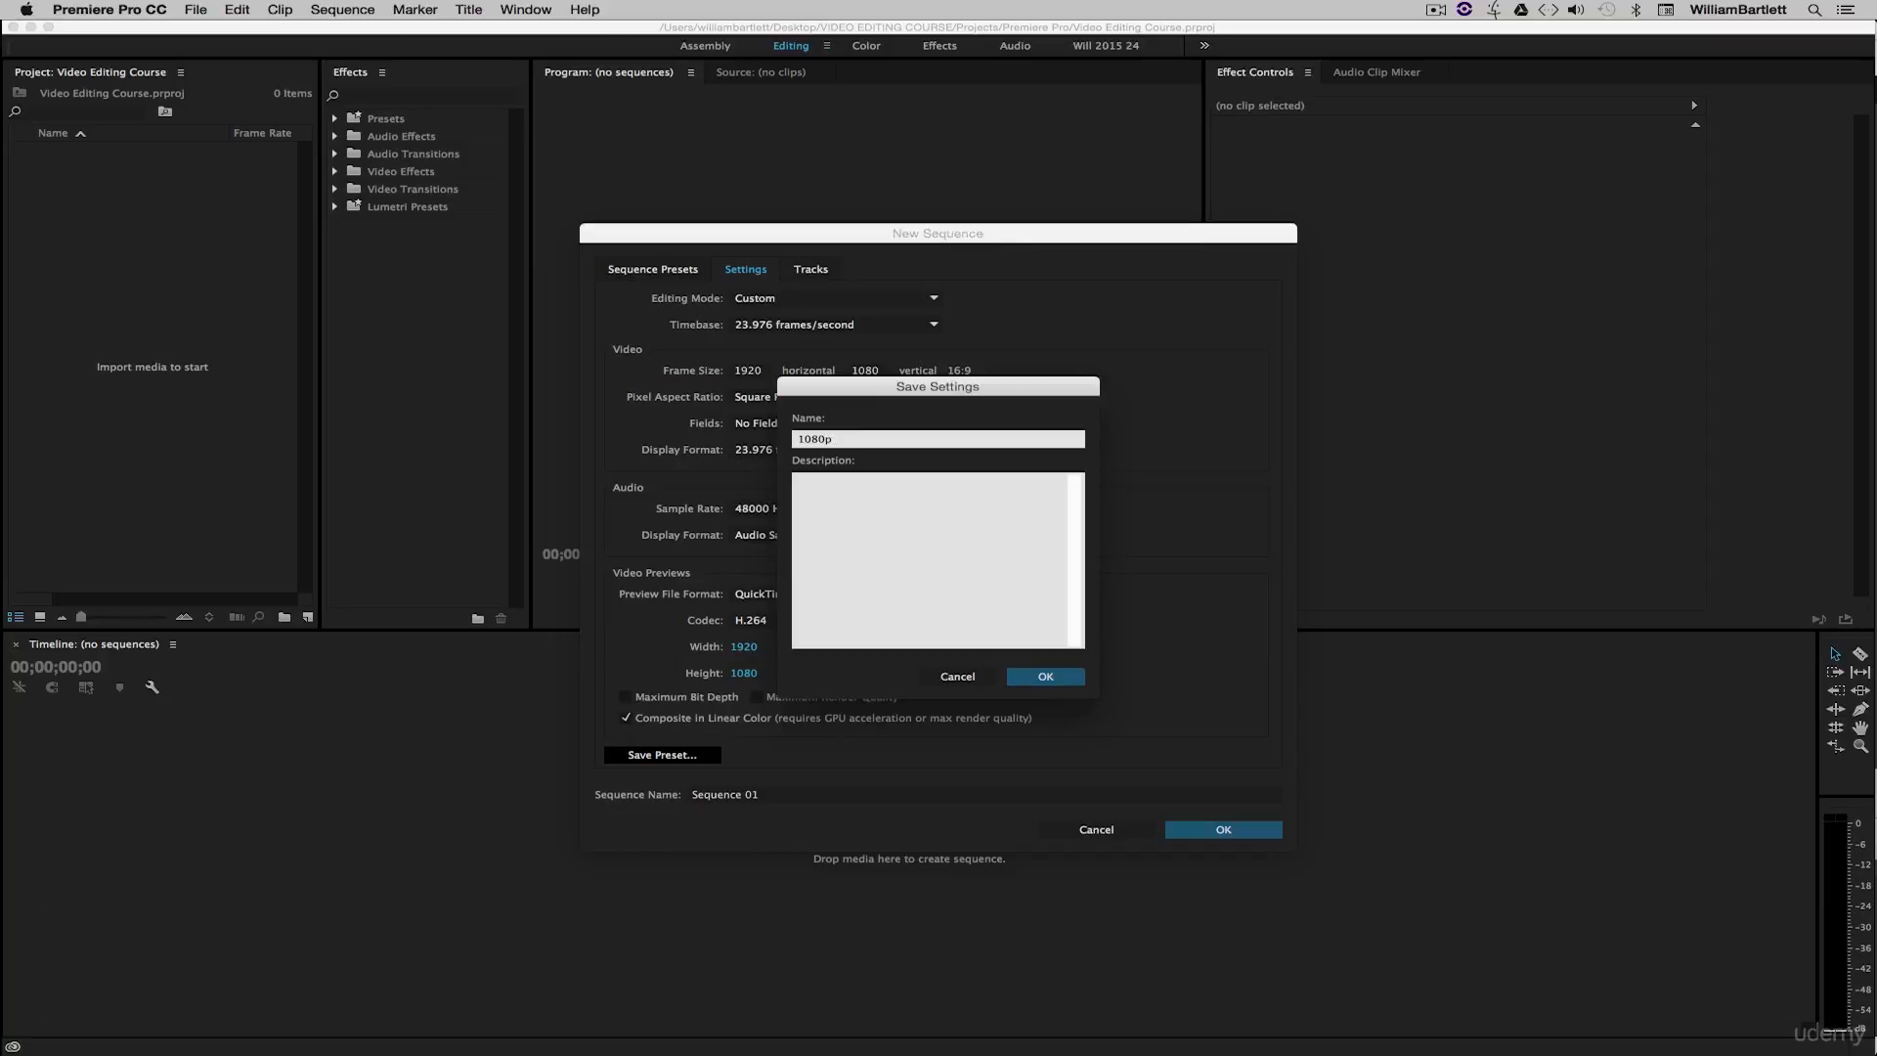
{"action": "type", "text": " 23.976"}
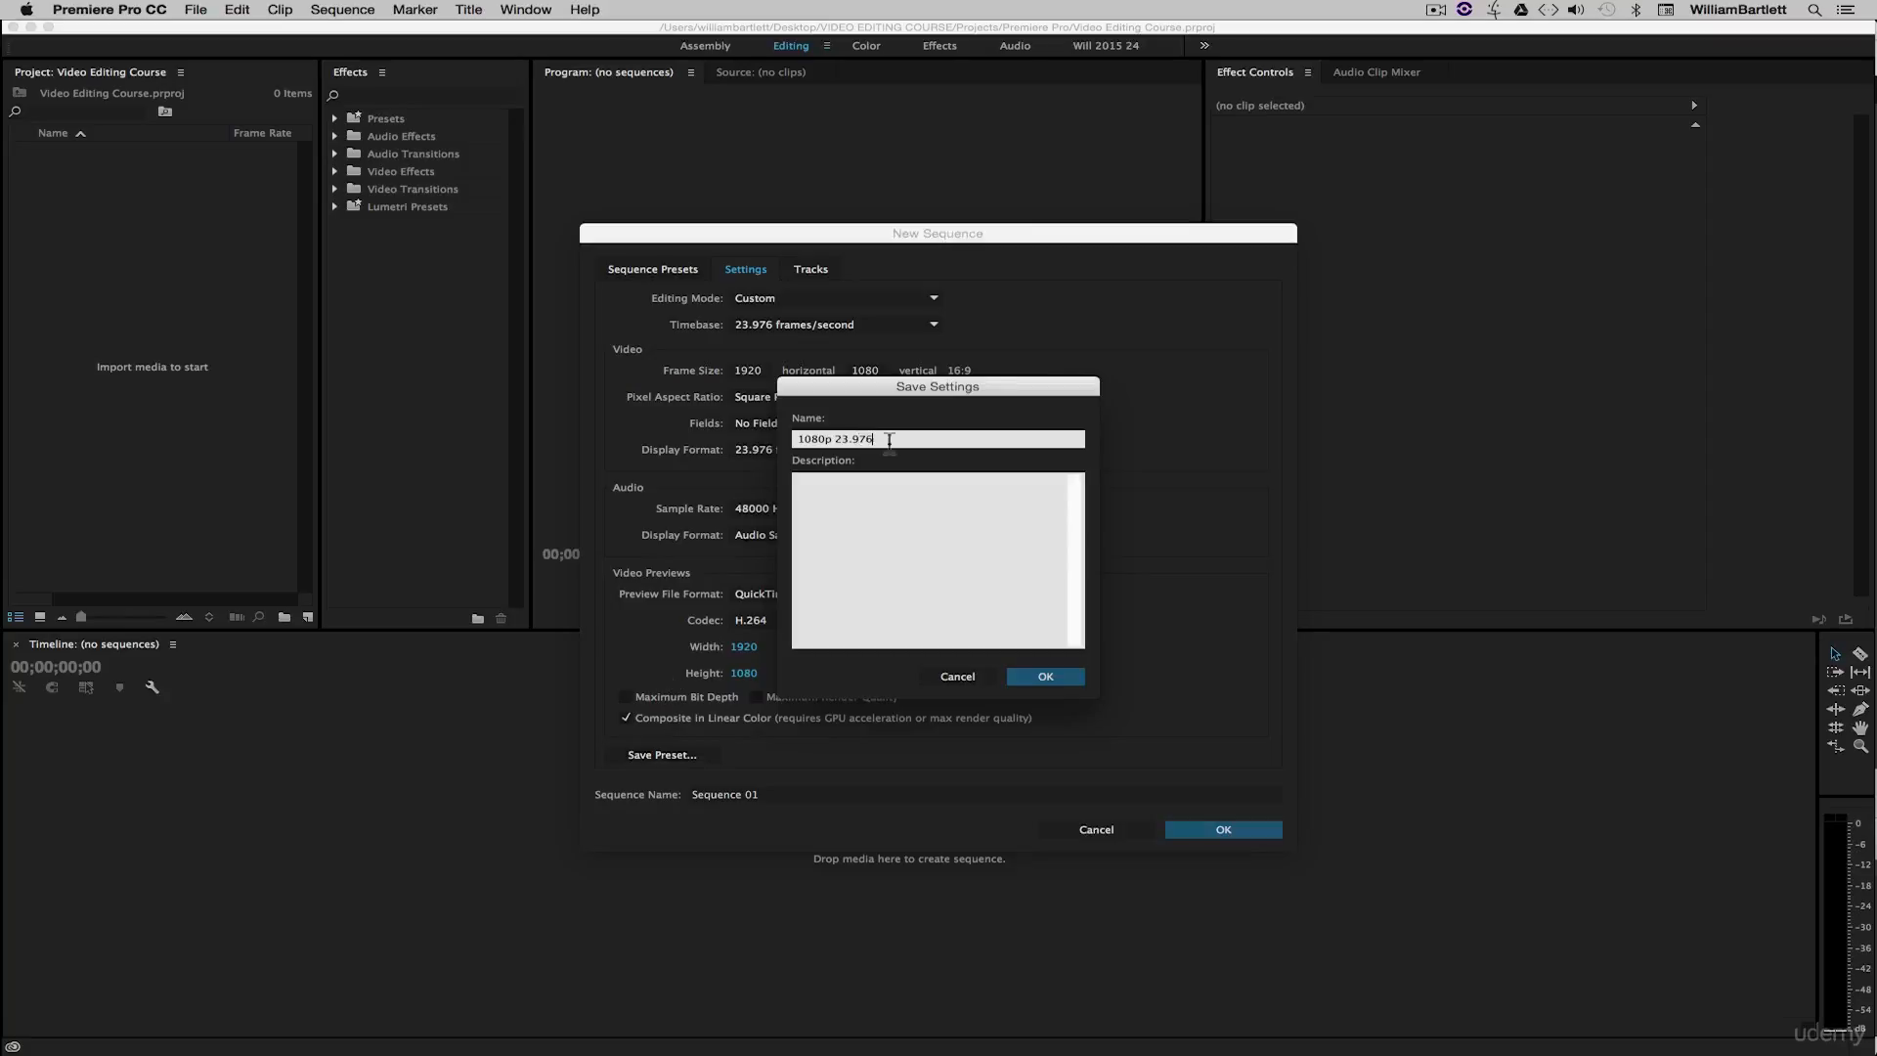
{"action": "left_click", "coordinate": [878, 517]}
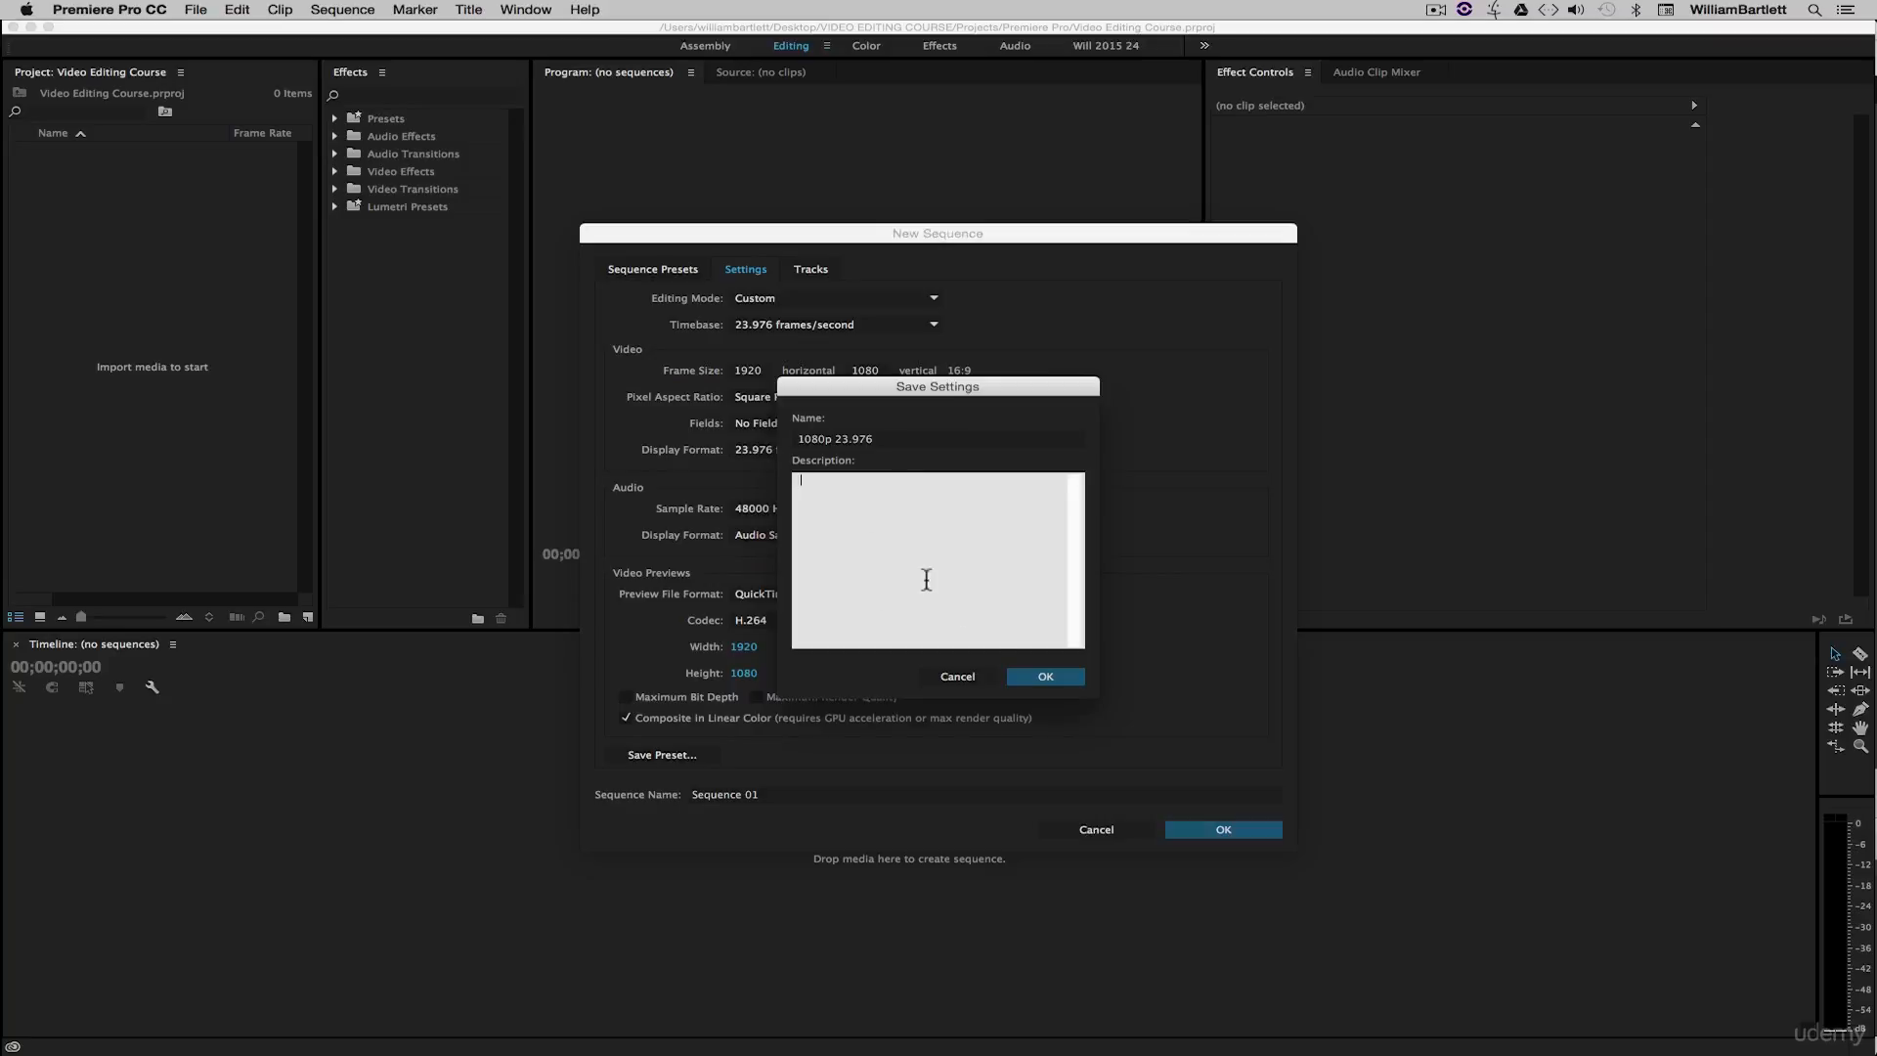
{"action": "left_click", "coordinate": [1041, 674]}
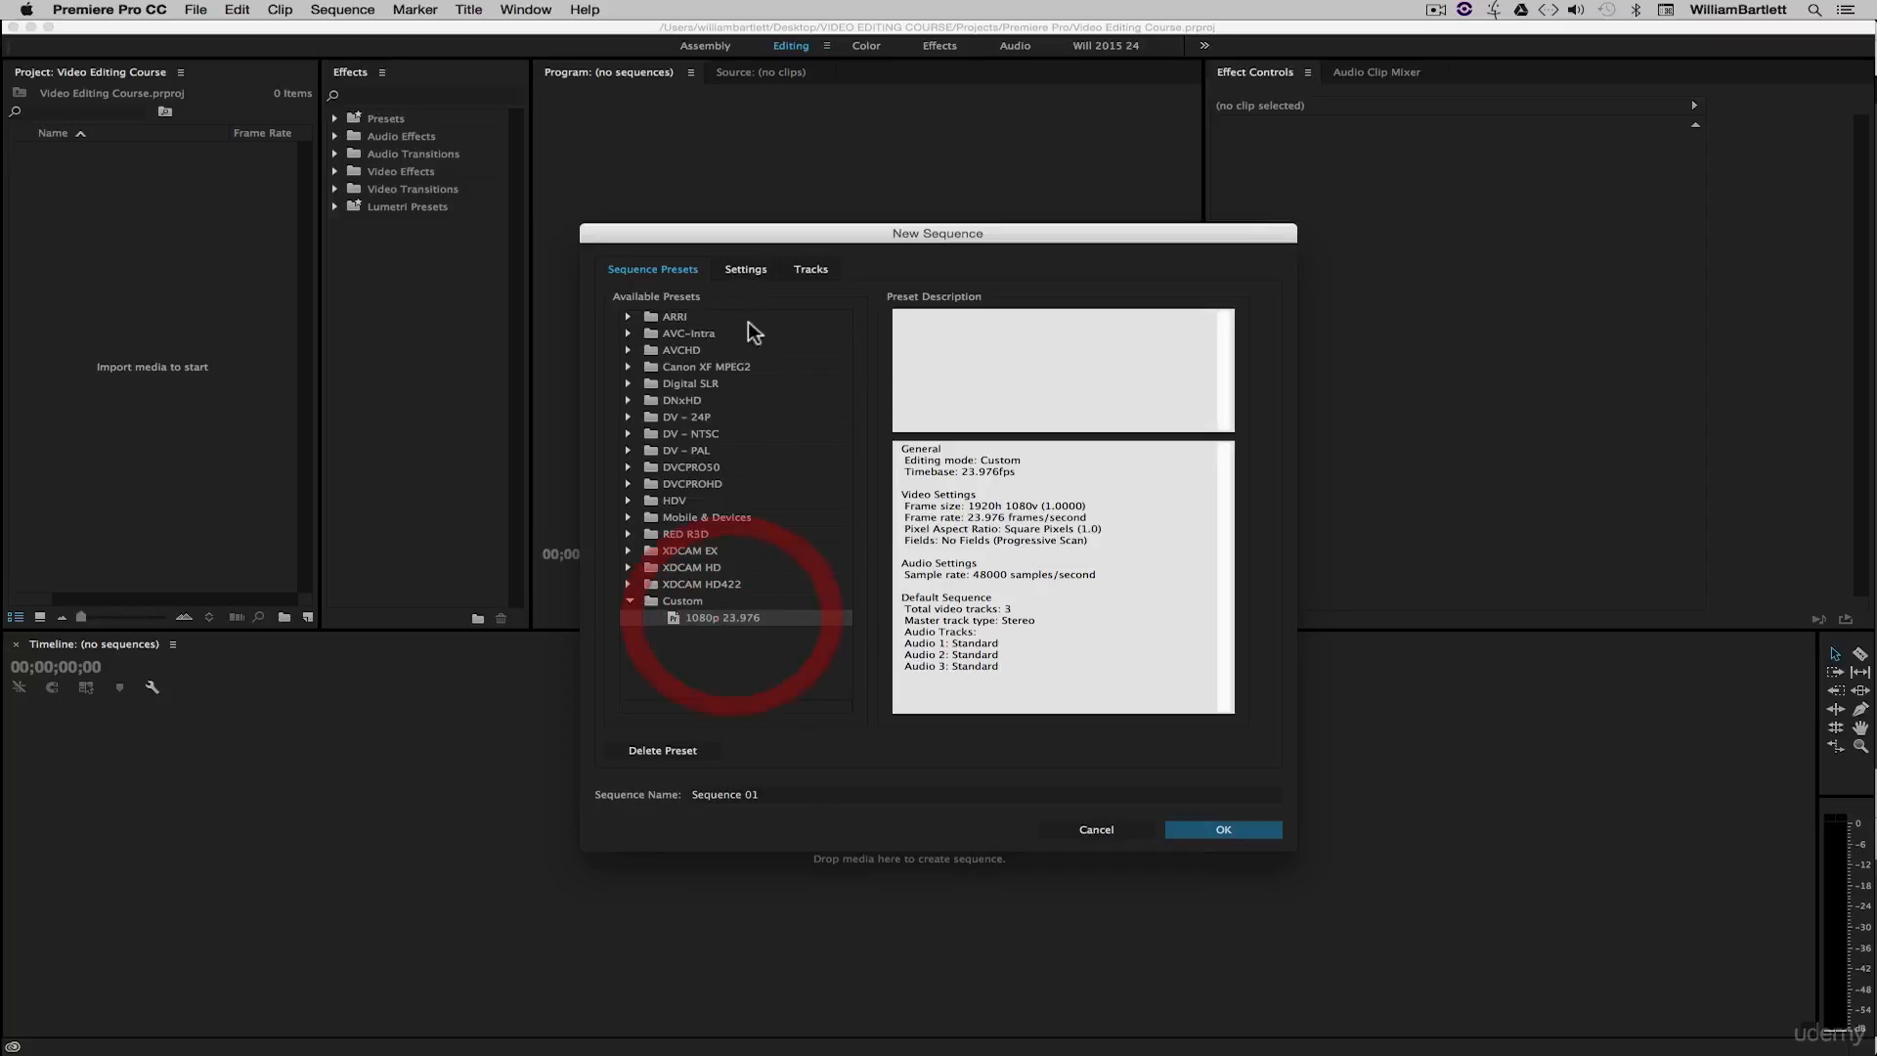
- Change the sequence's frame size to 1280 horizontal by 720 vertical in the custom settings
{"action": "left_click", "coordinate": [753, 271]}
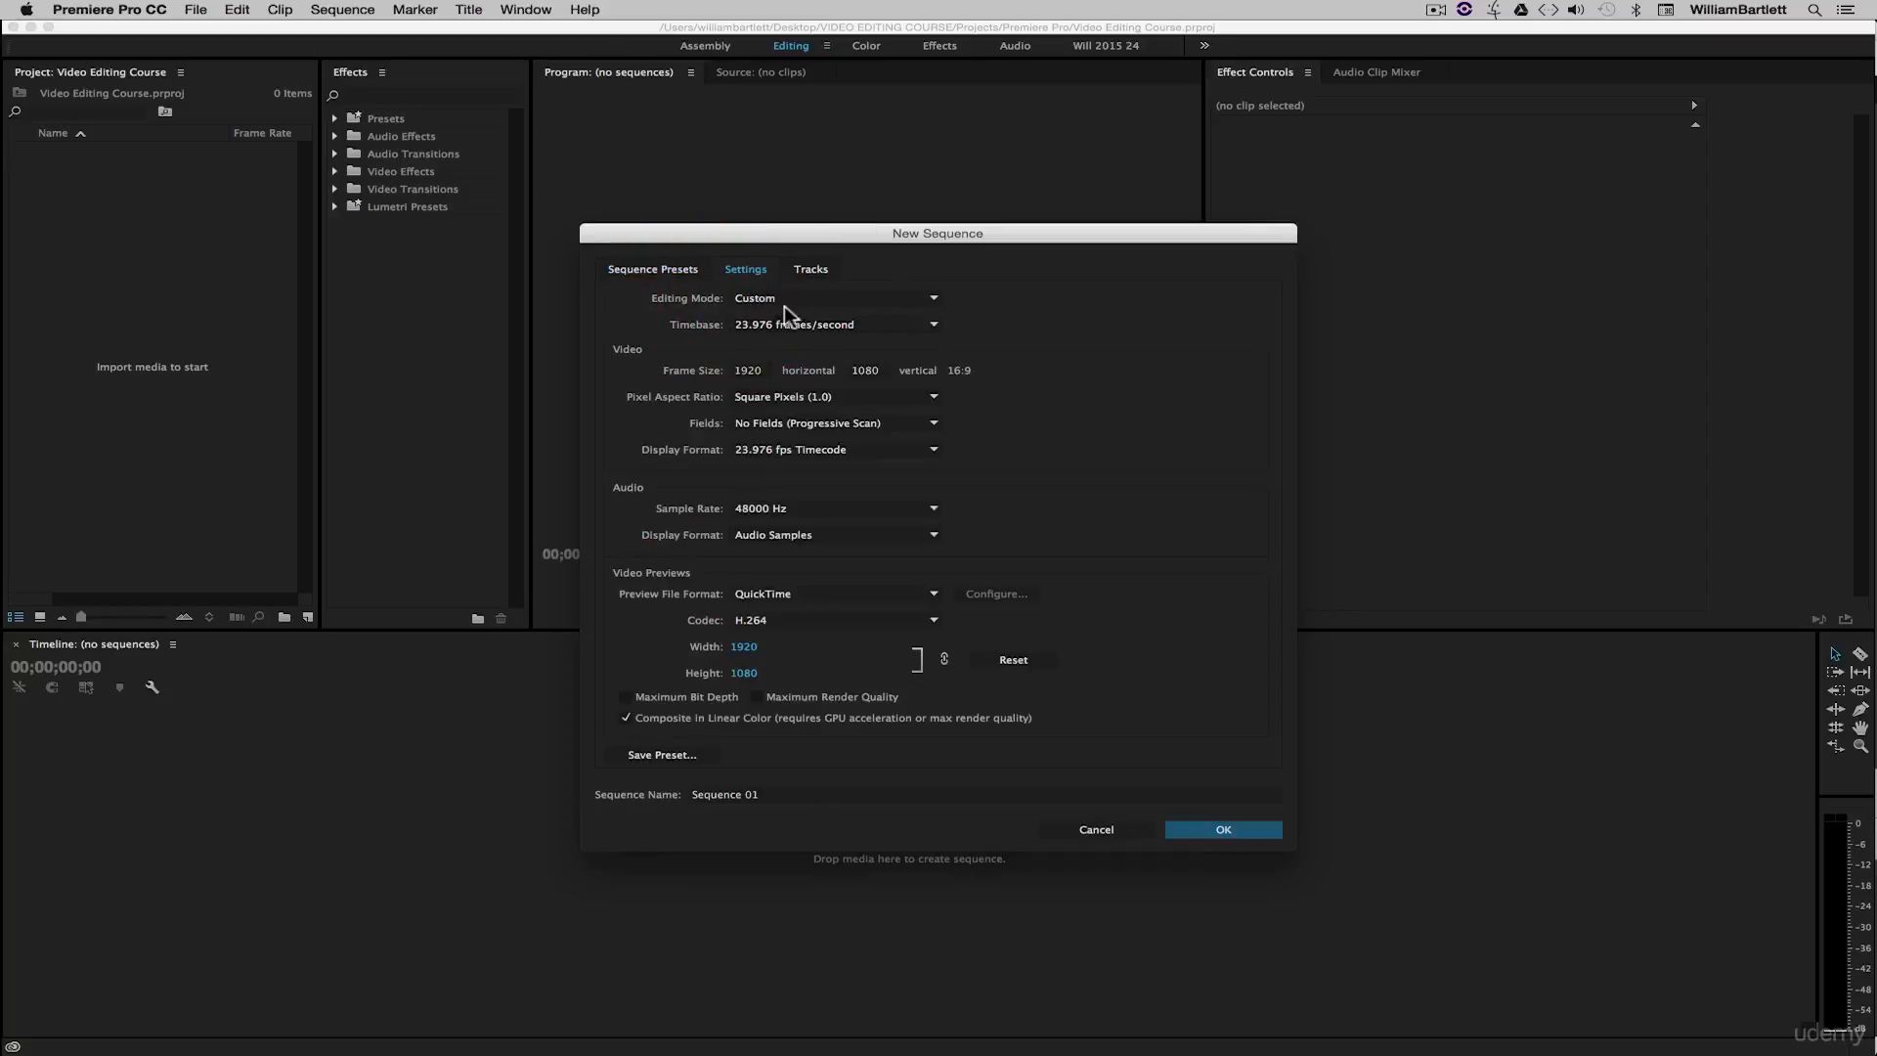
{"action": "left_click", "coordinate": [756, 371]}
{"action": "type", "text": "1280"}
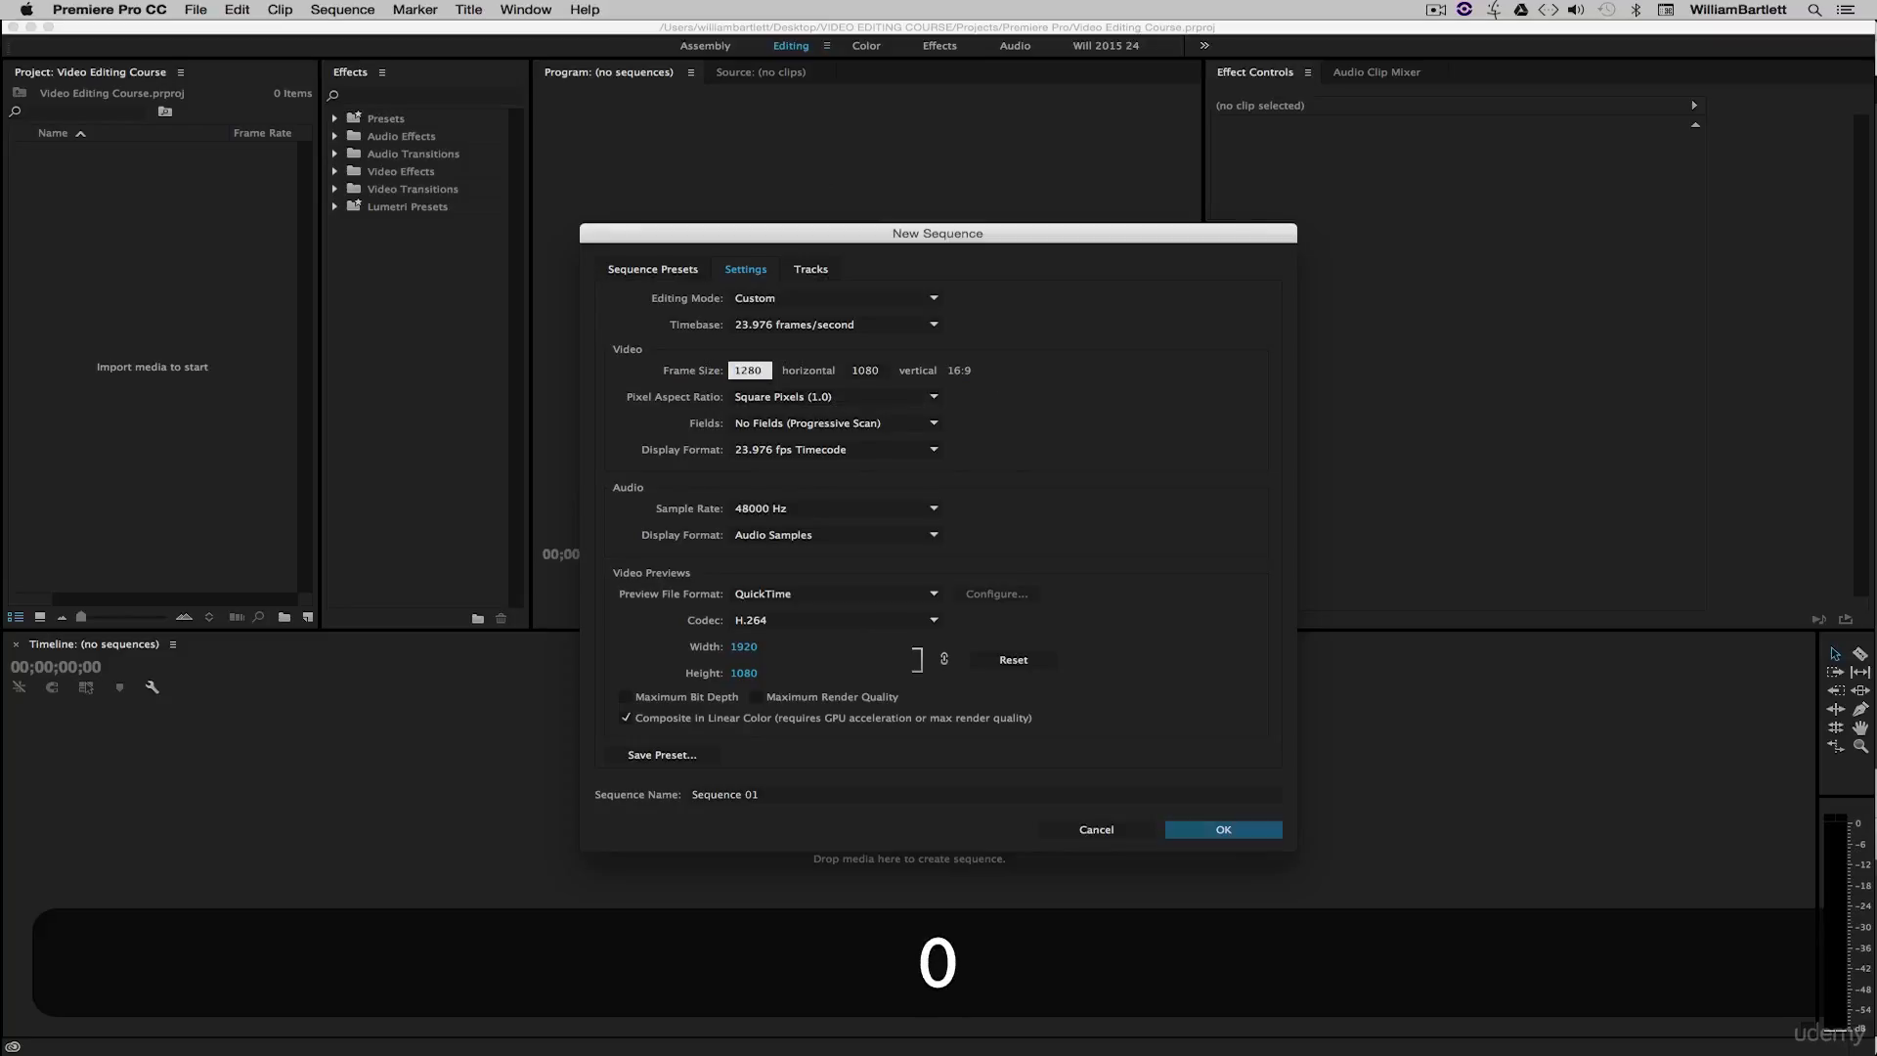
{"action": "left_click", "coordinate": [1029, 387]}
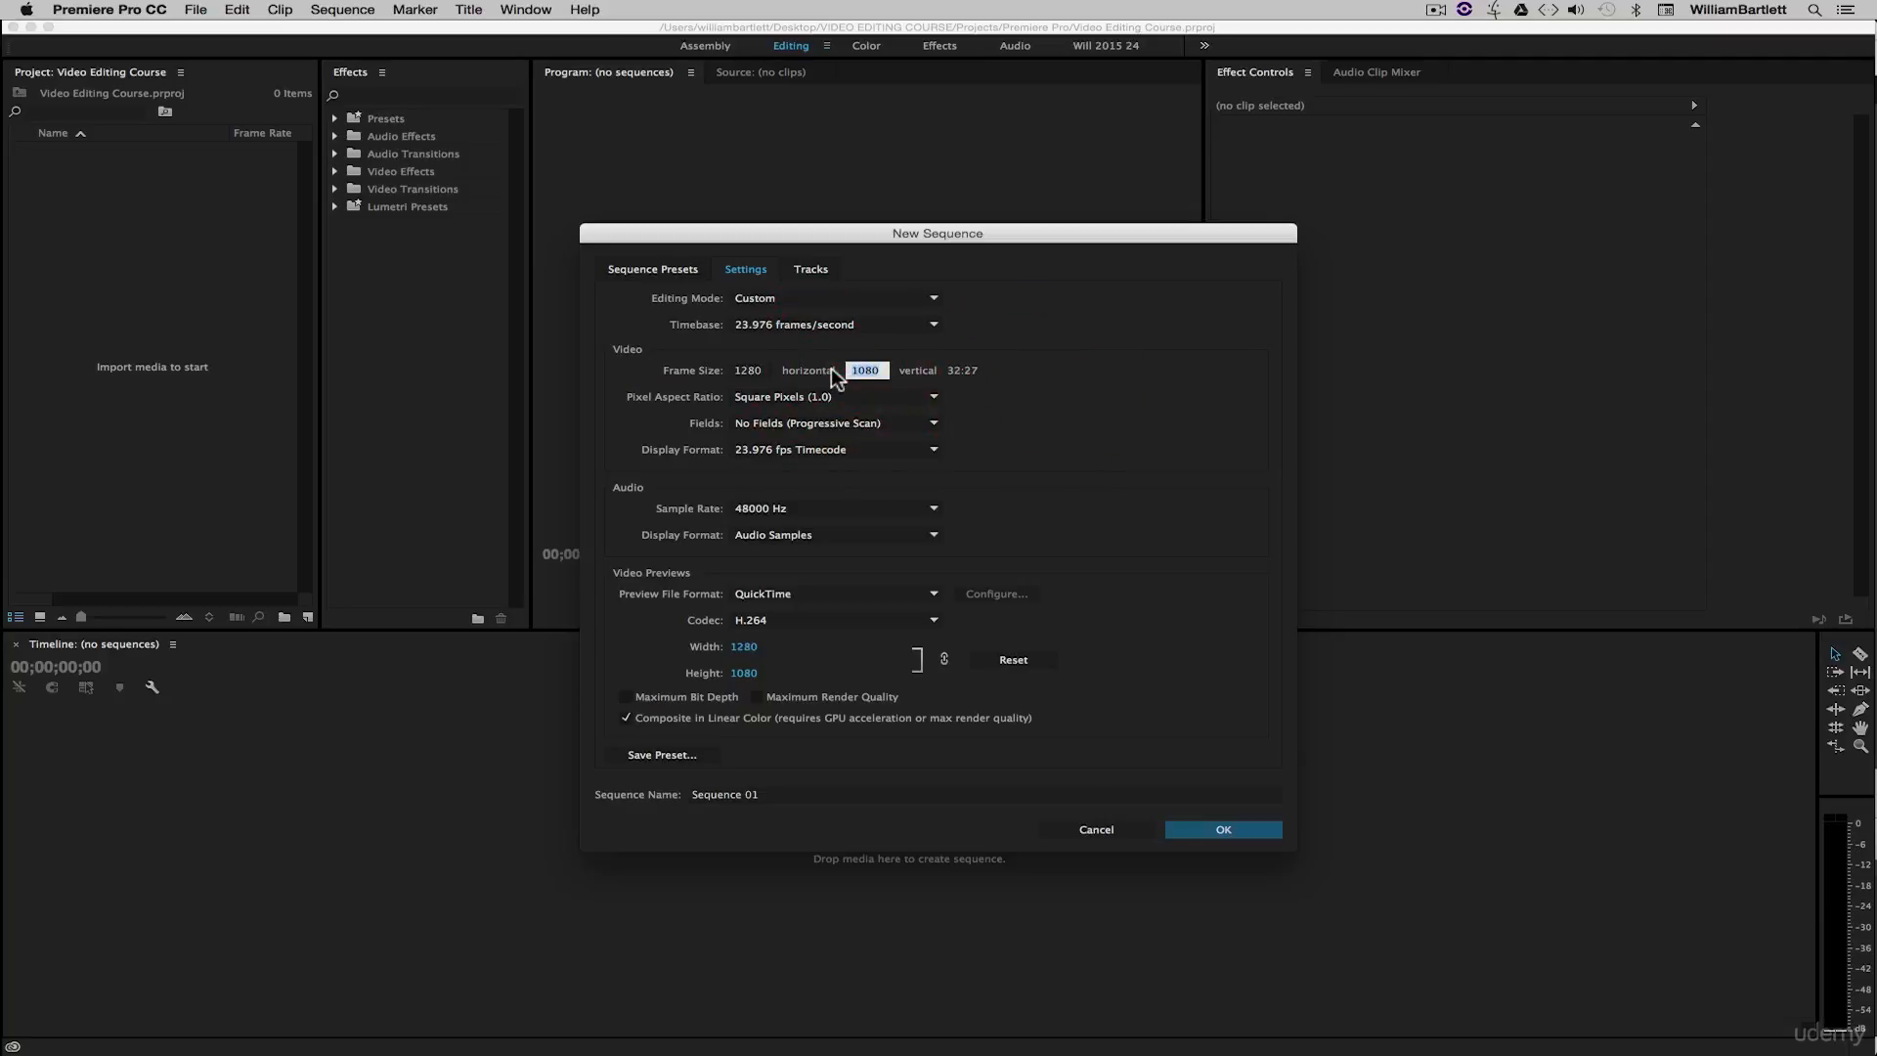
{"action": "type", "text": "720"}
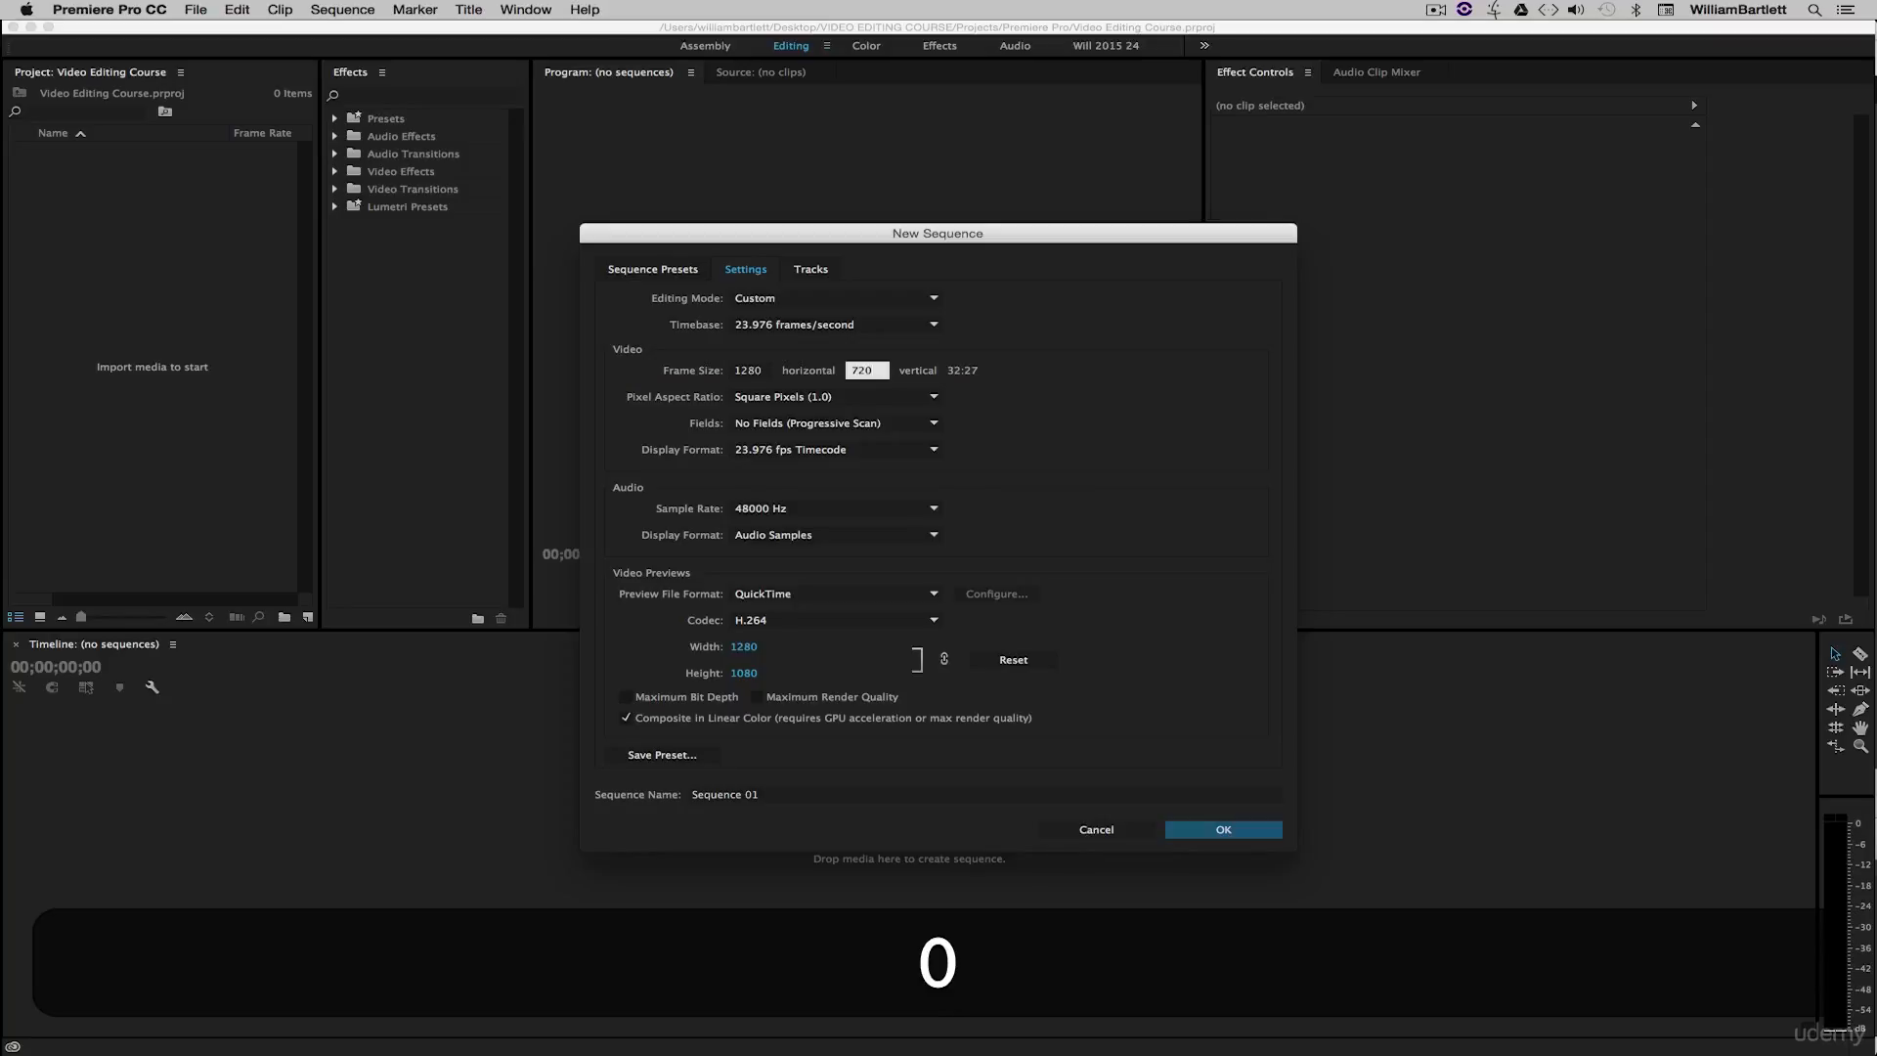
{"action": "left_click", "coordinate": [1101, 399]}
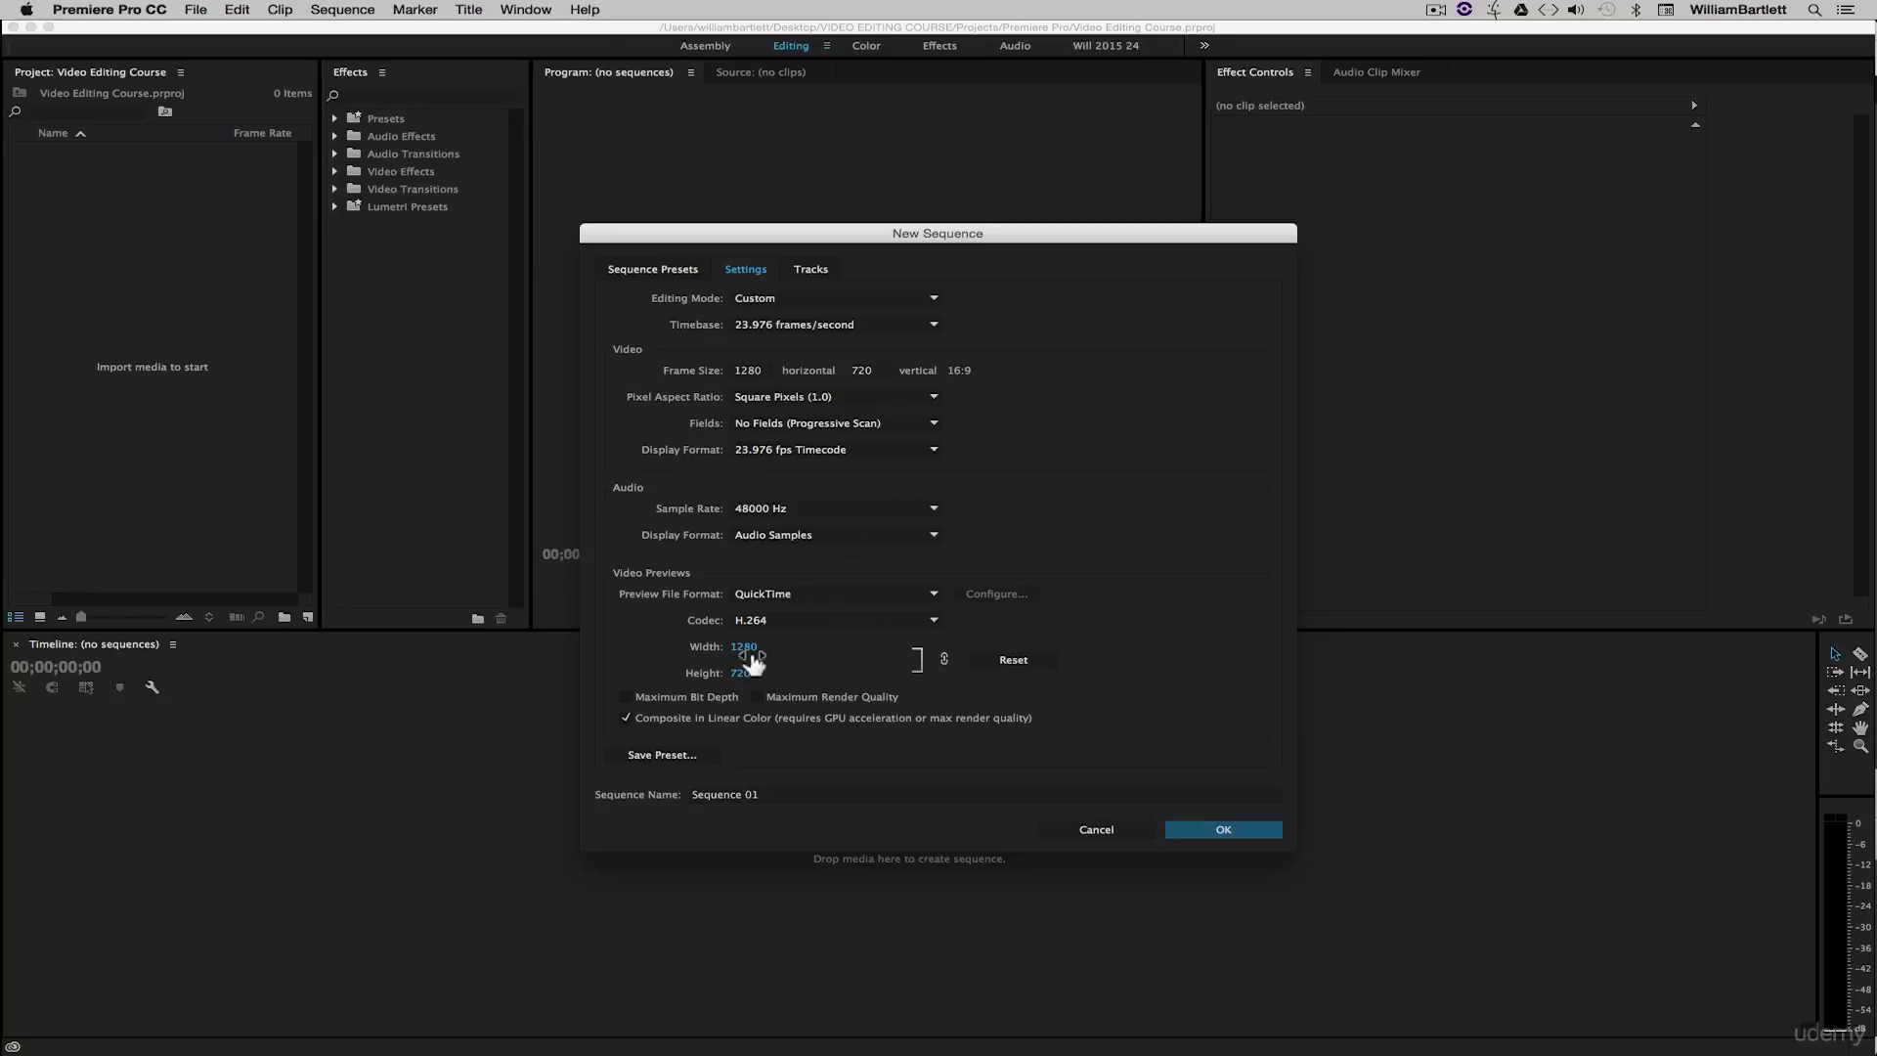
- Save the current sequence settings as a preset named "720p 23.976"
{"action": "left_click", "coordinate": [684, 753]}
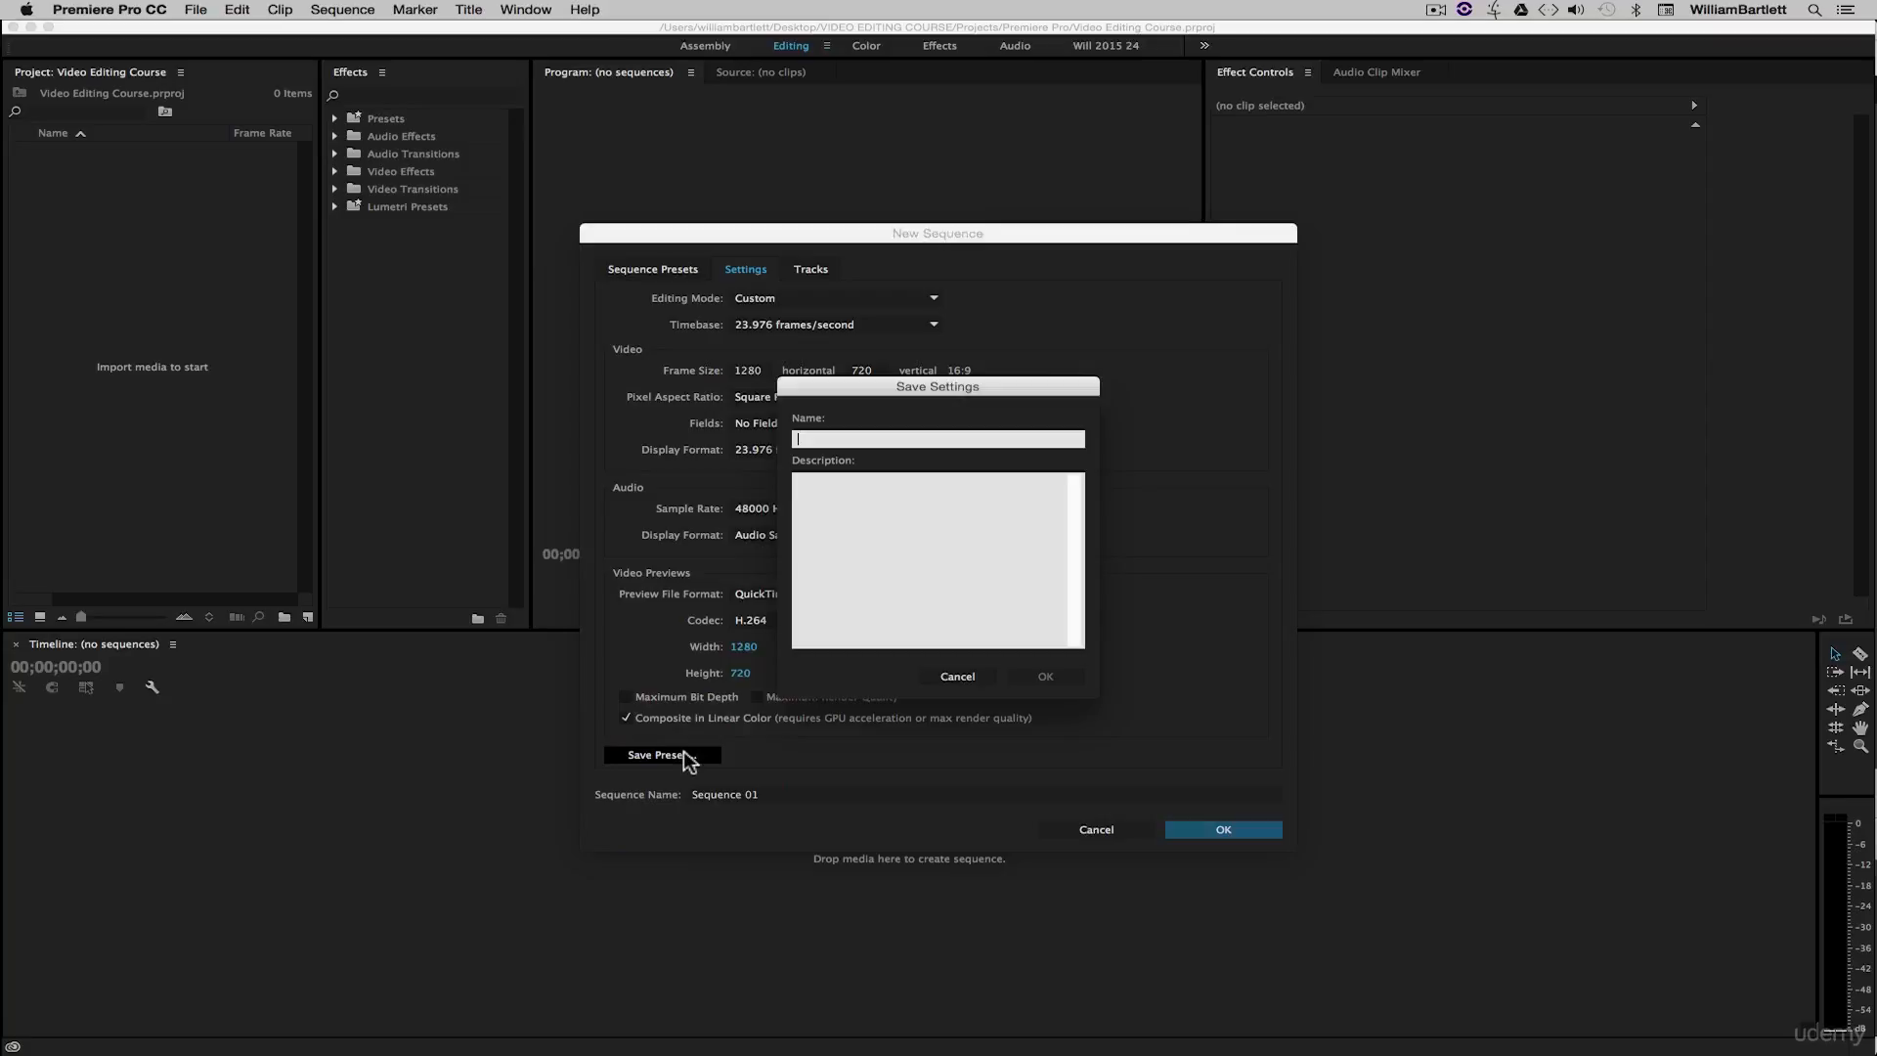
{"action": "type", "text": "720p 23.976"}
{"action": "left_click", "coordinate": [1024, 677]}
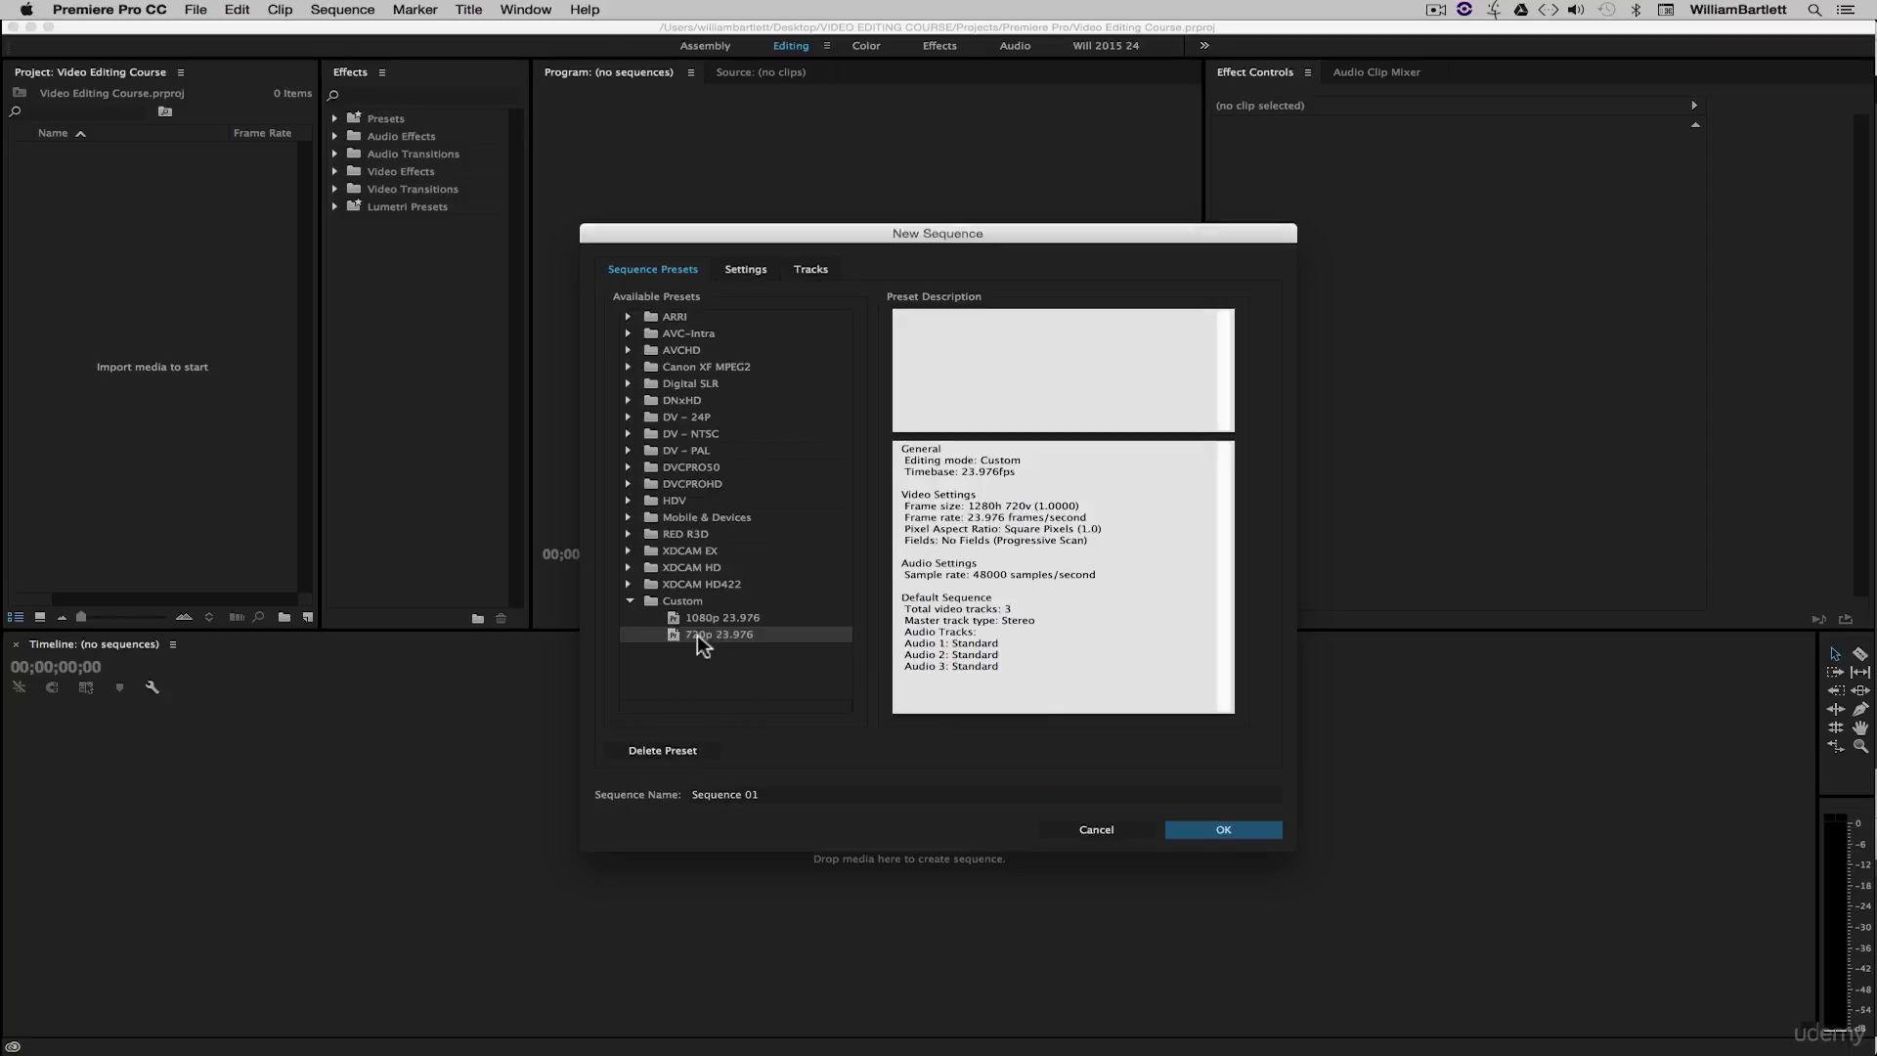
- Change the sequence's frame size to 3840 horizontal by 2160 vertical in the custom settings
{"action": "left_click", "coordinate": [751, 266]}
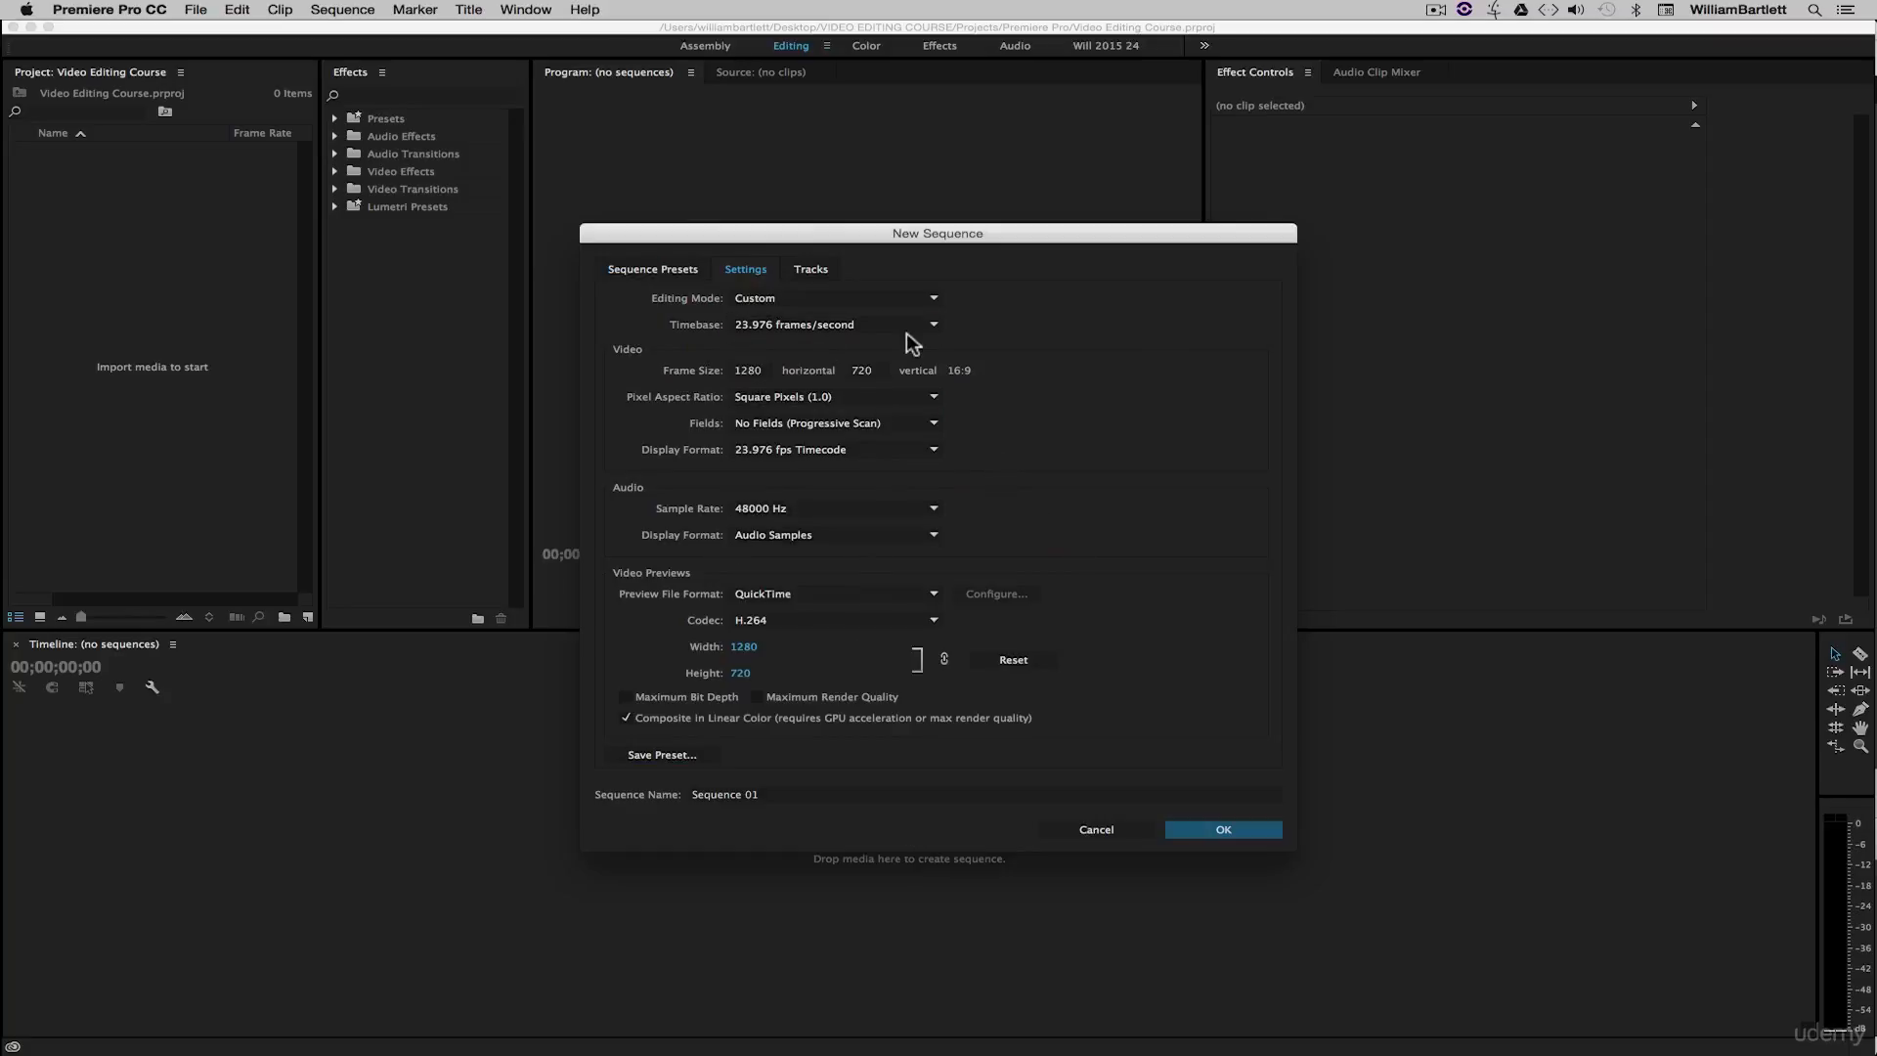
{"action": "left_click", "coordinate": [866, 370]}
{"action": "type", "text": "216"}
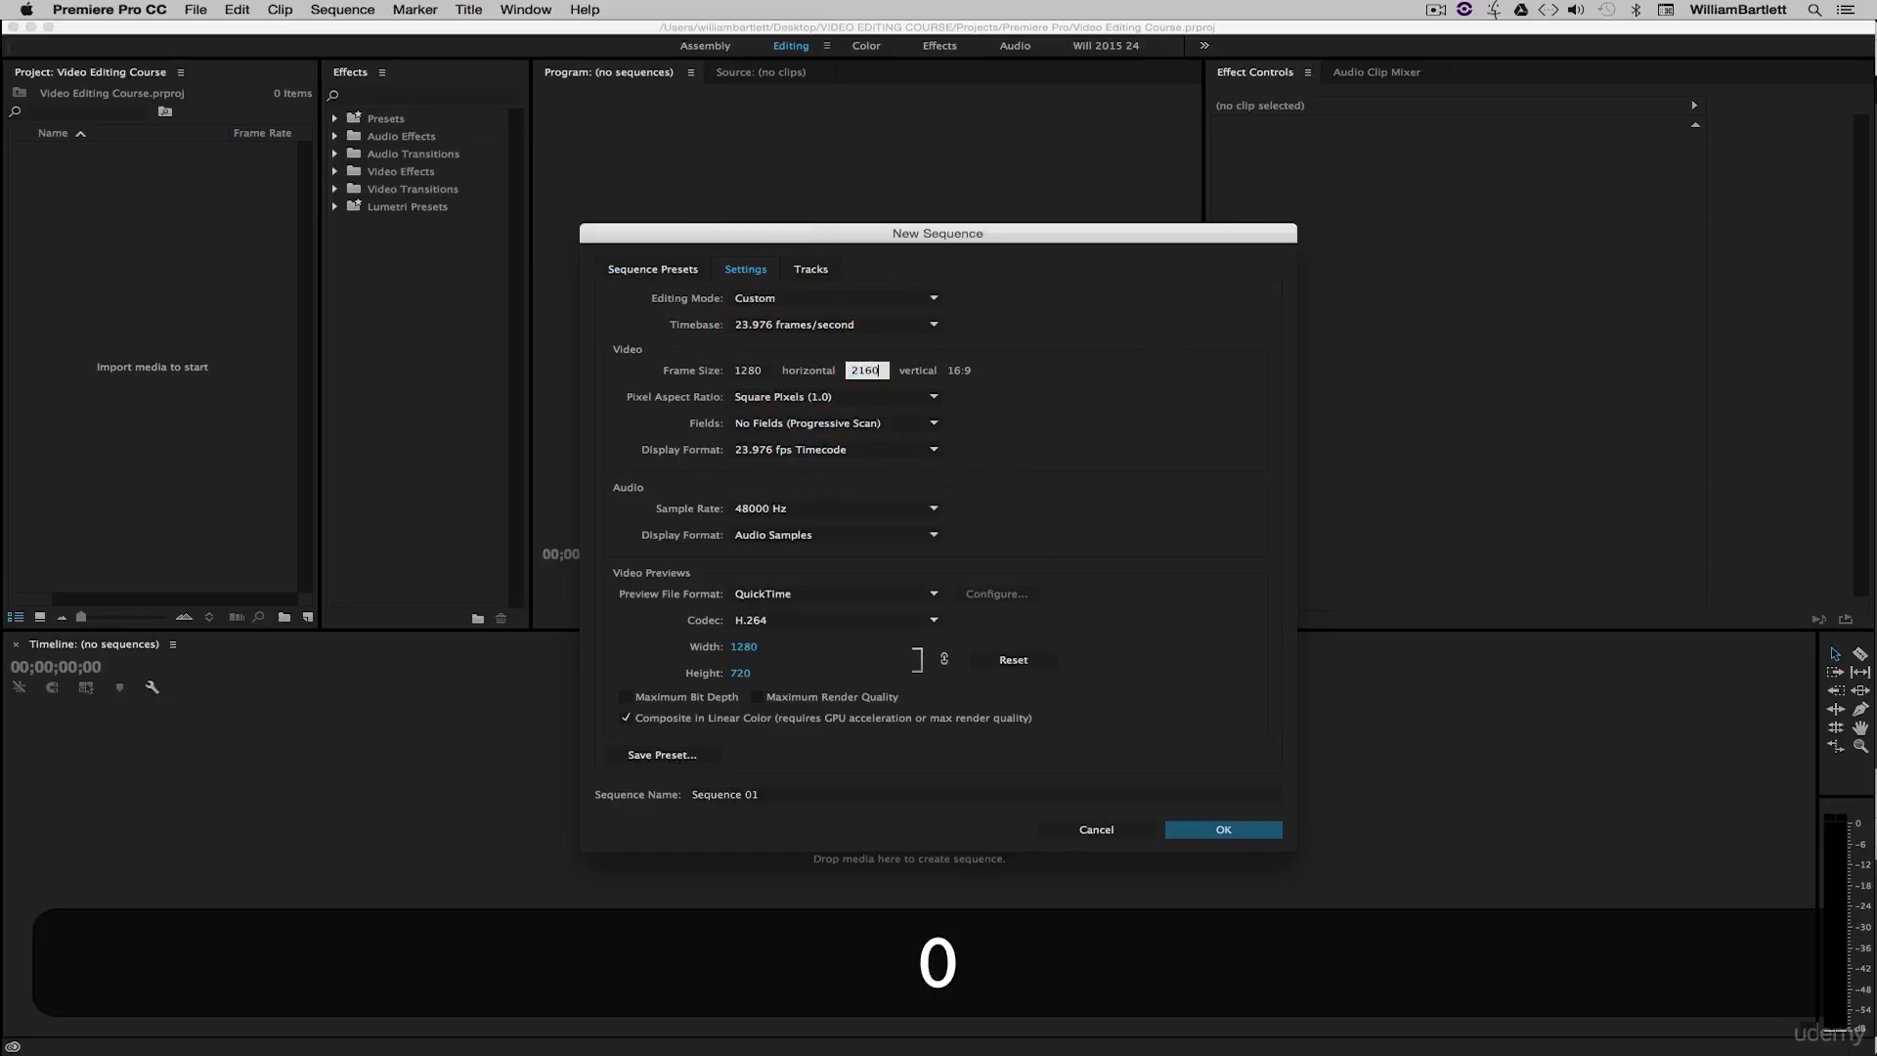
{"action": "left_click", "coordinate": [1075, 379]}
{"action": "left_click", "coordinate": [673, 370]}
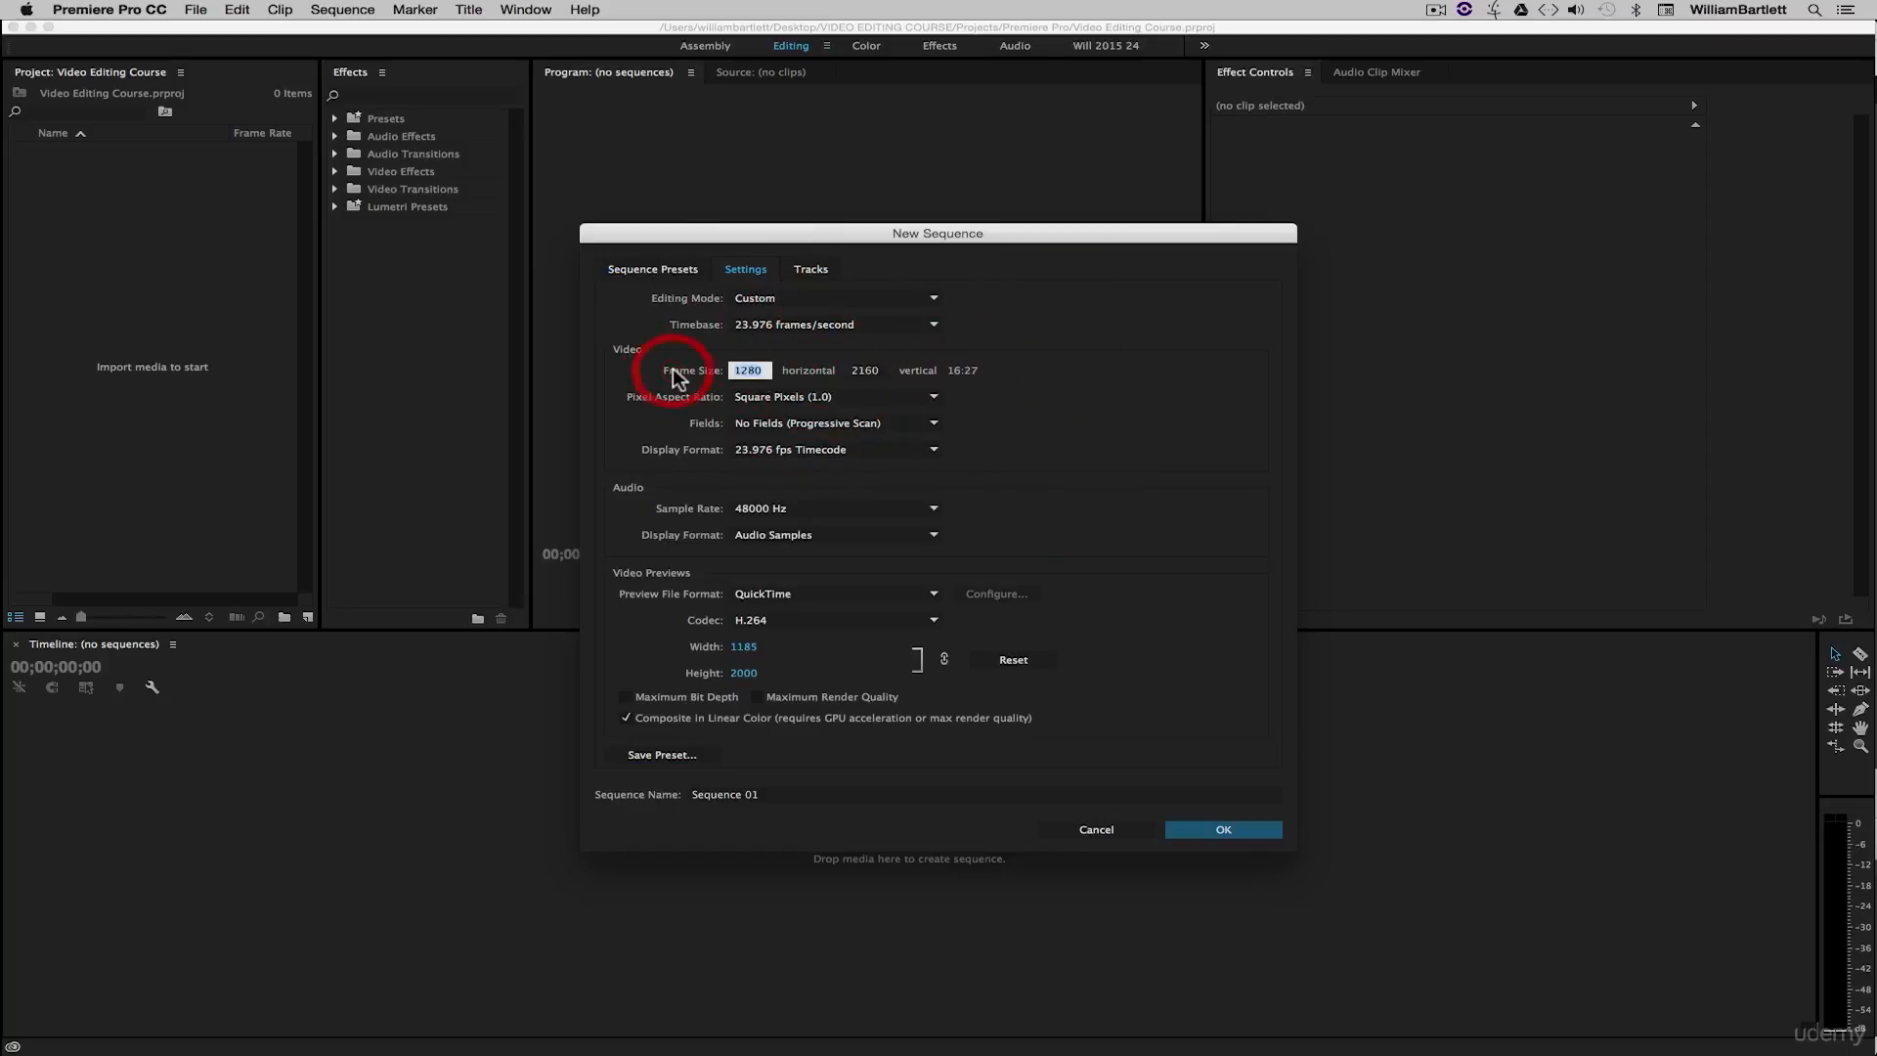
{"action": "type", "text": "3840"}
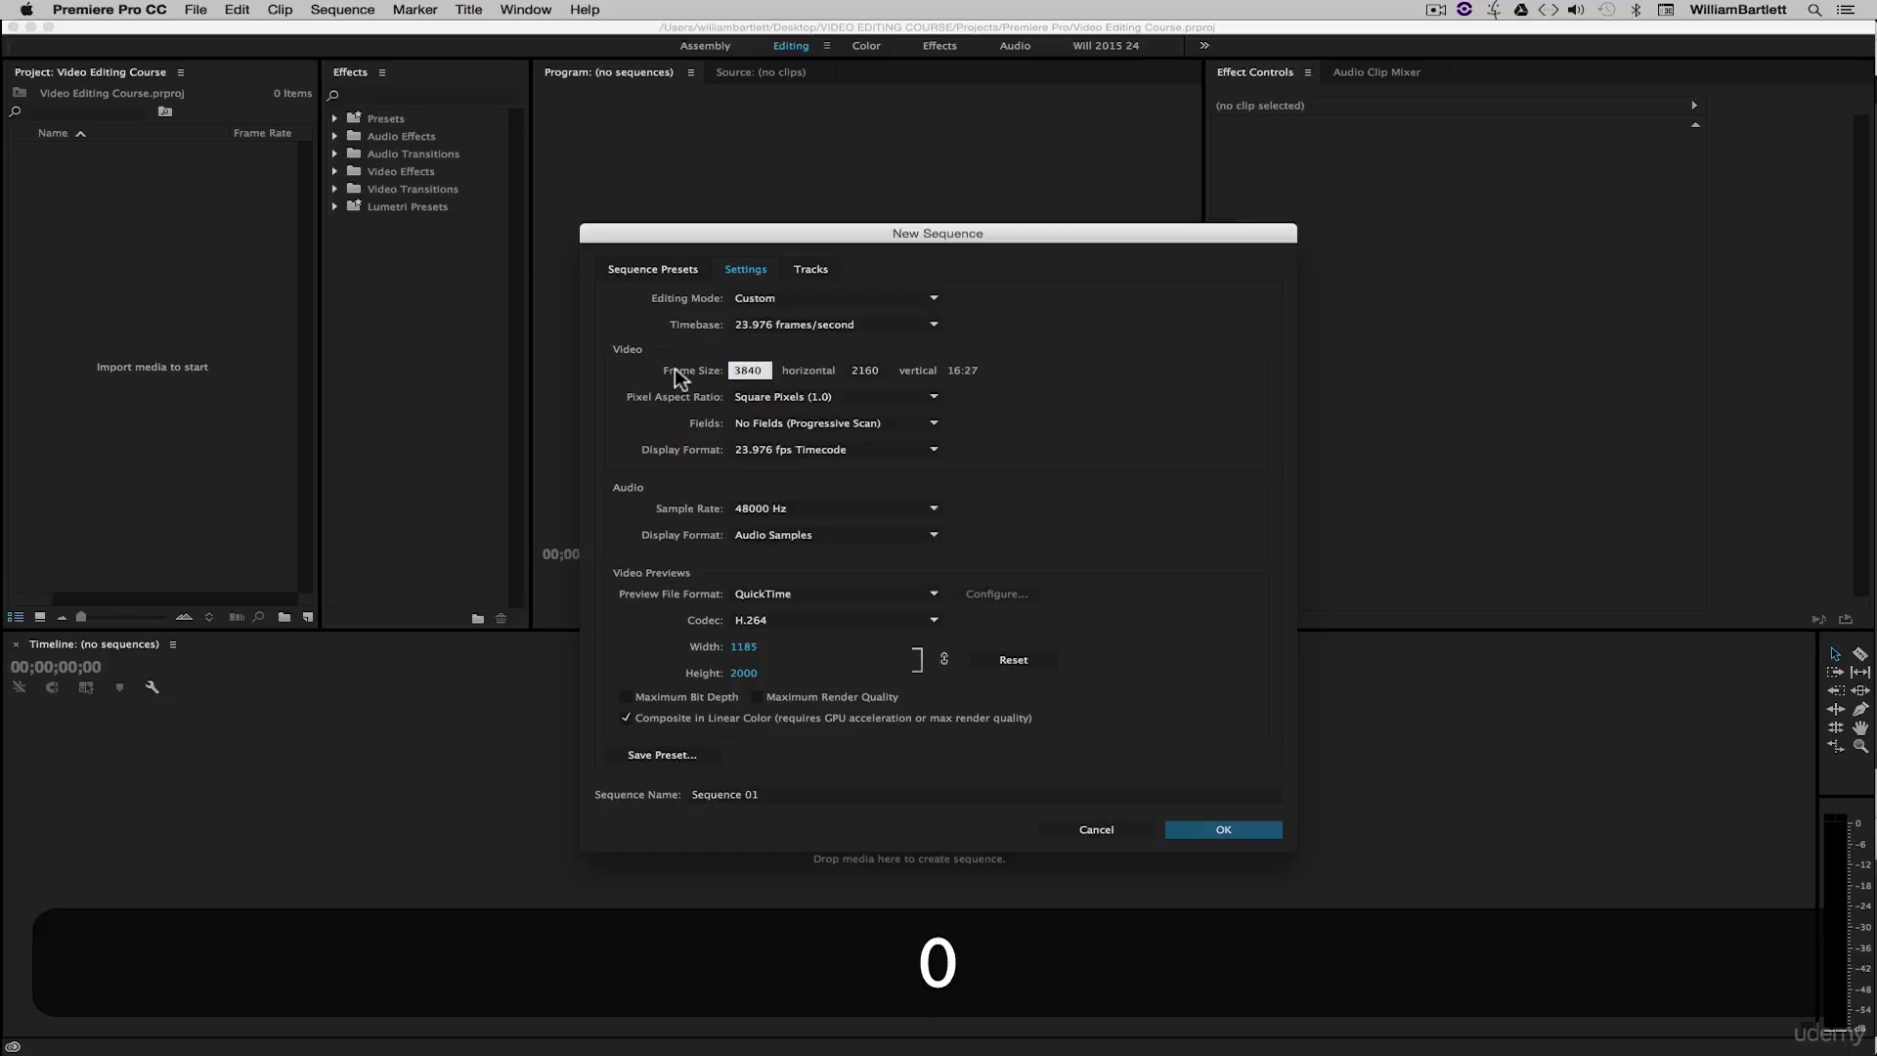
{"action": "left_click", "coordinate": [987, 396]}
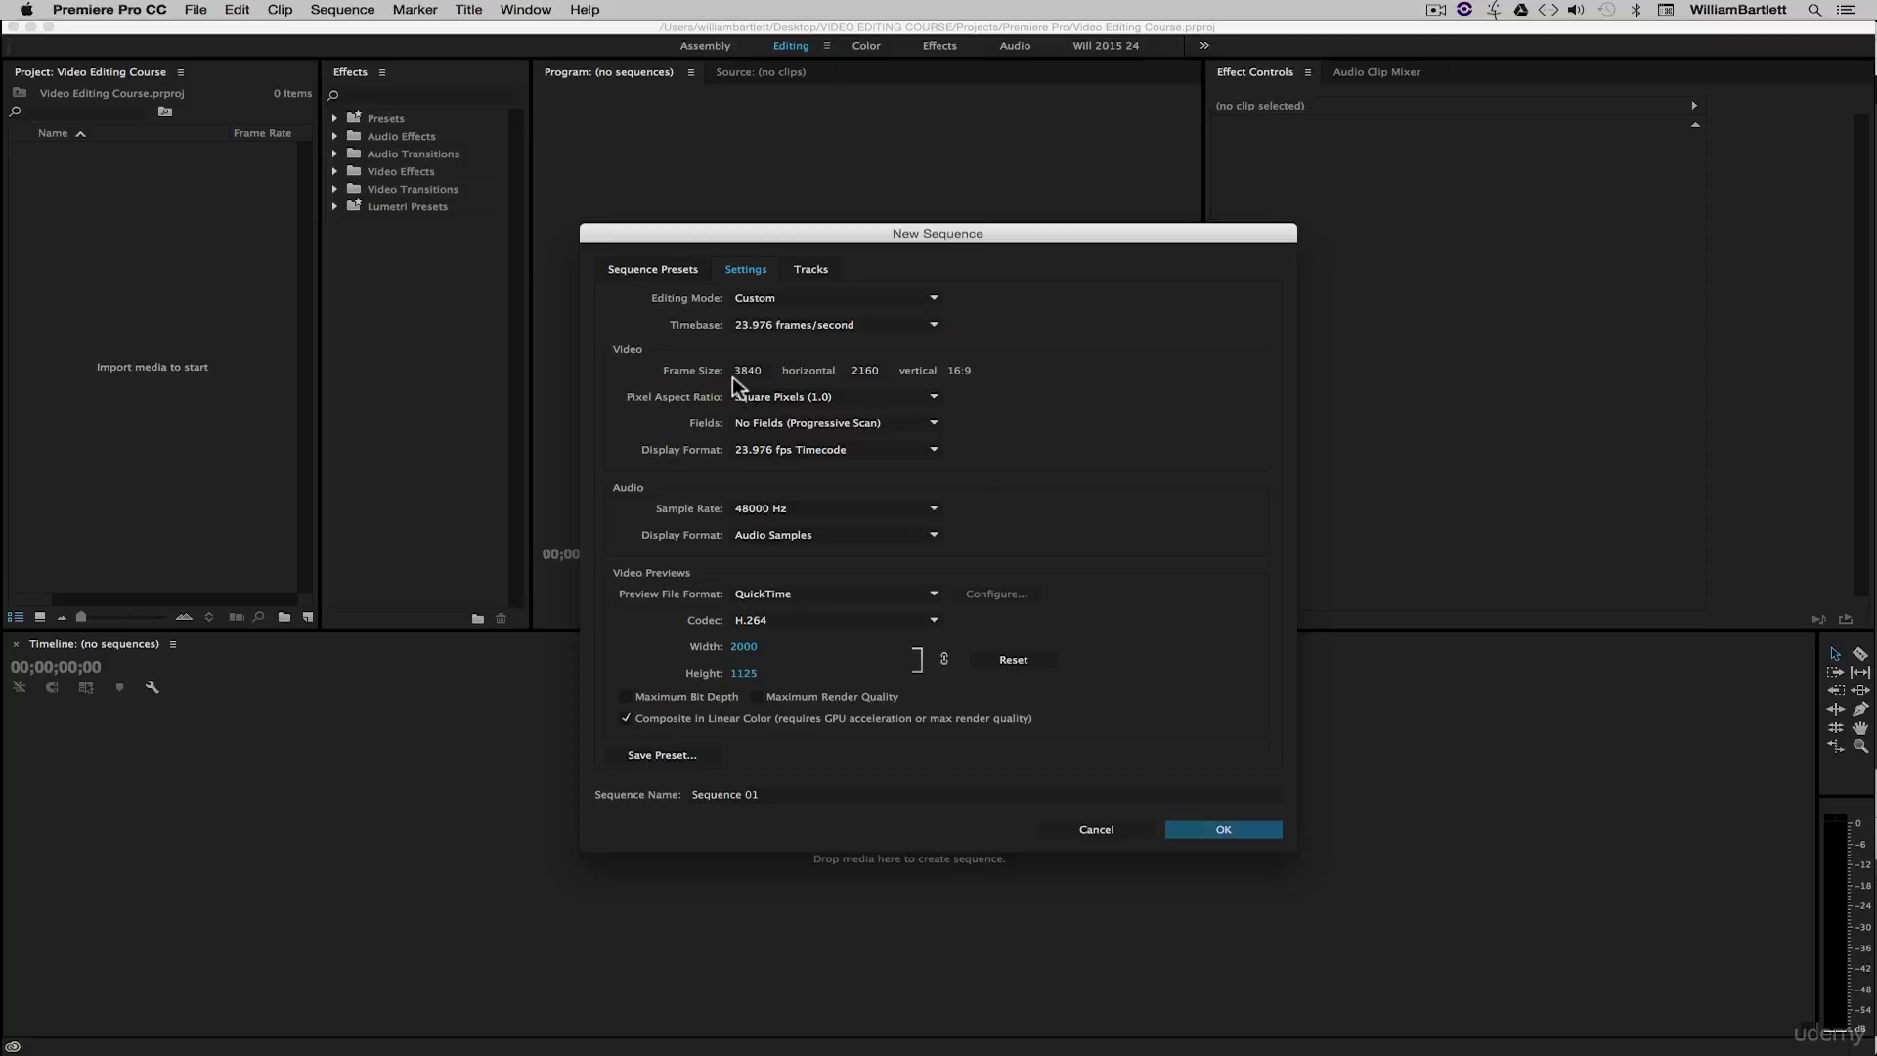
- Set the video preview codec to Apple ProRes 422 (HQ)
{"action": "left_click", "coordinate": [765, 618]}
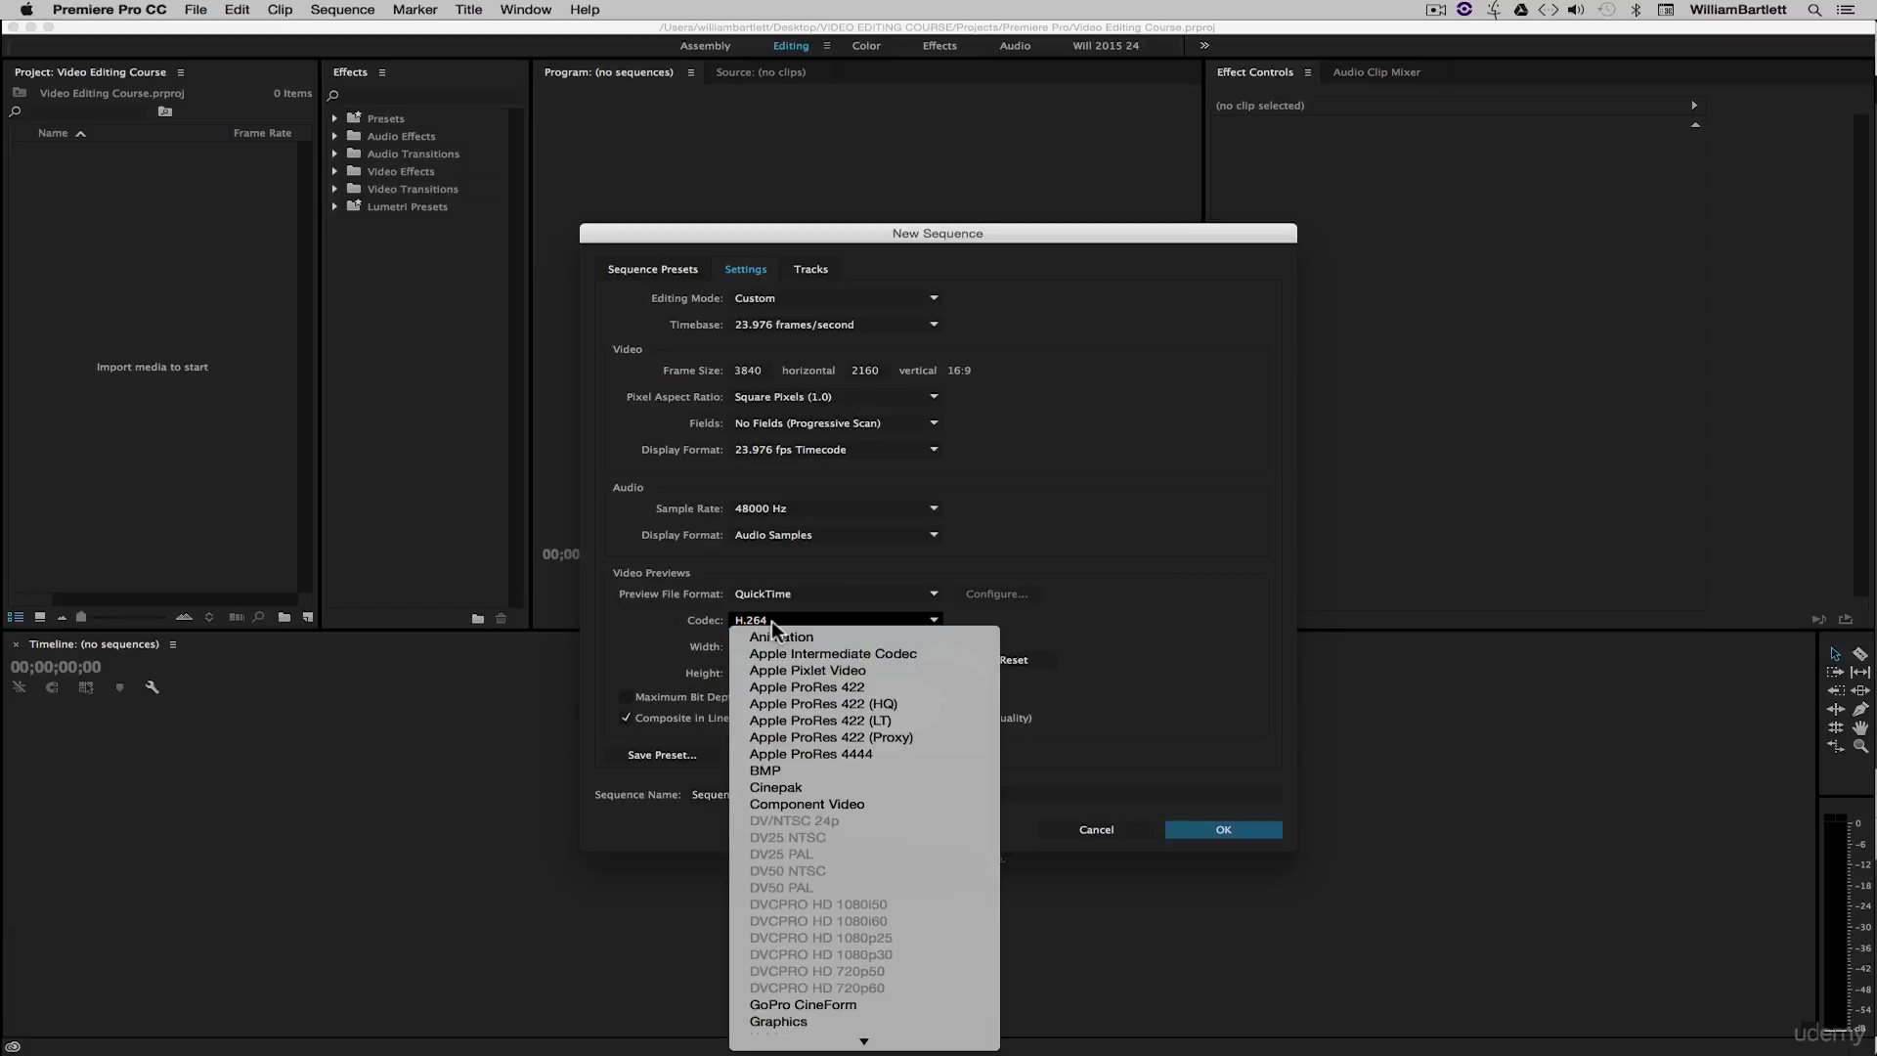
{"action": "left_click", "coordinate": [649, 630]}
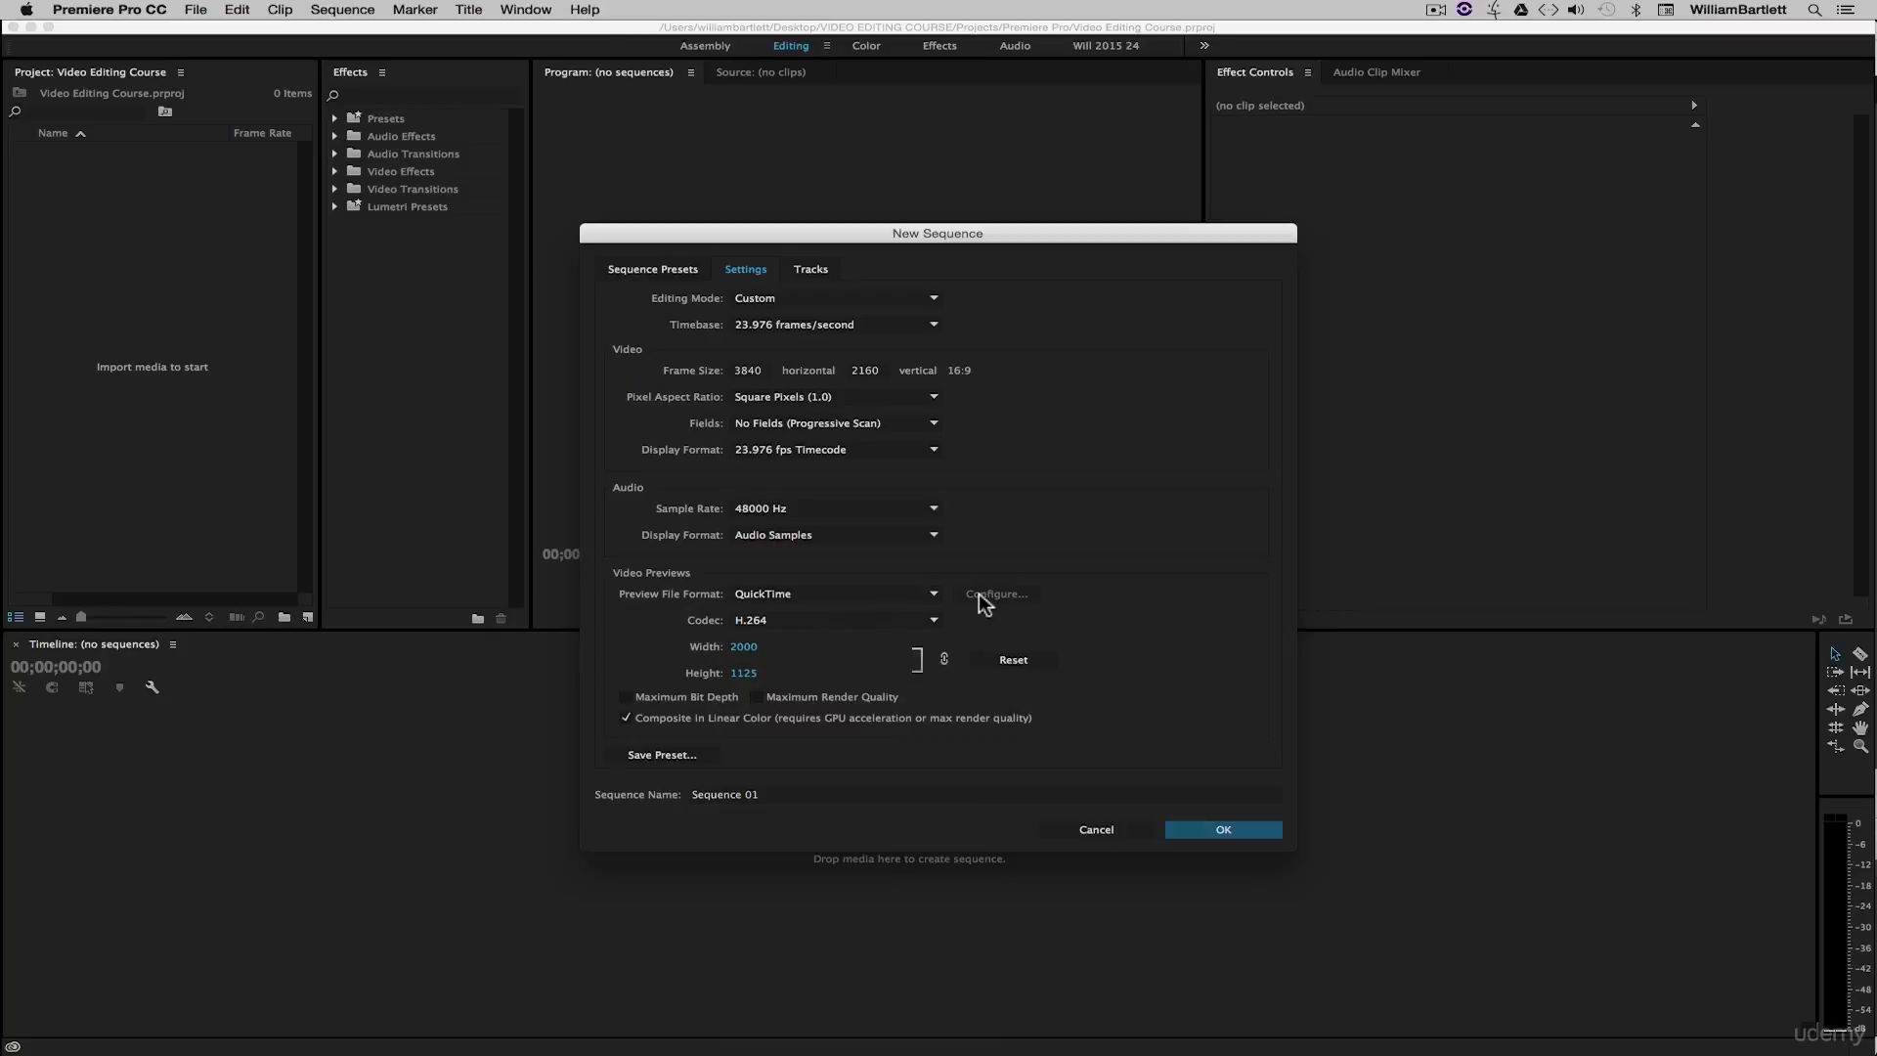
{"action": "left_click", "coordinate": [777, 619]}
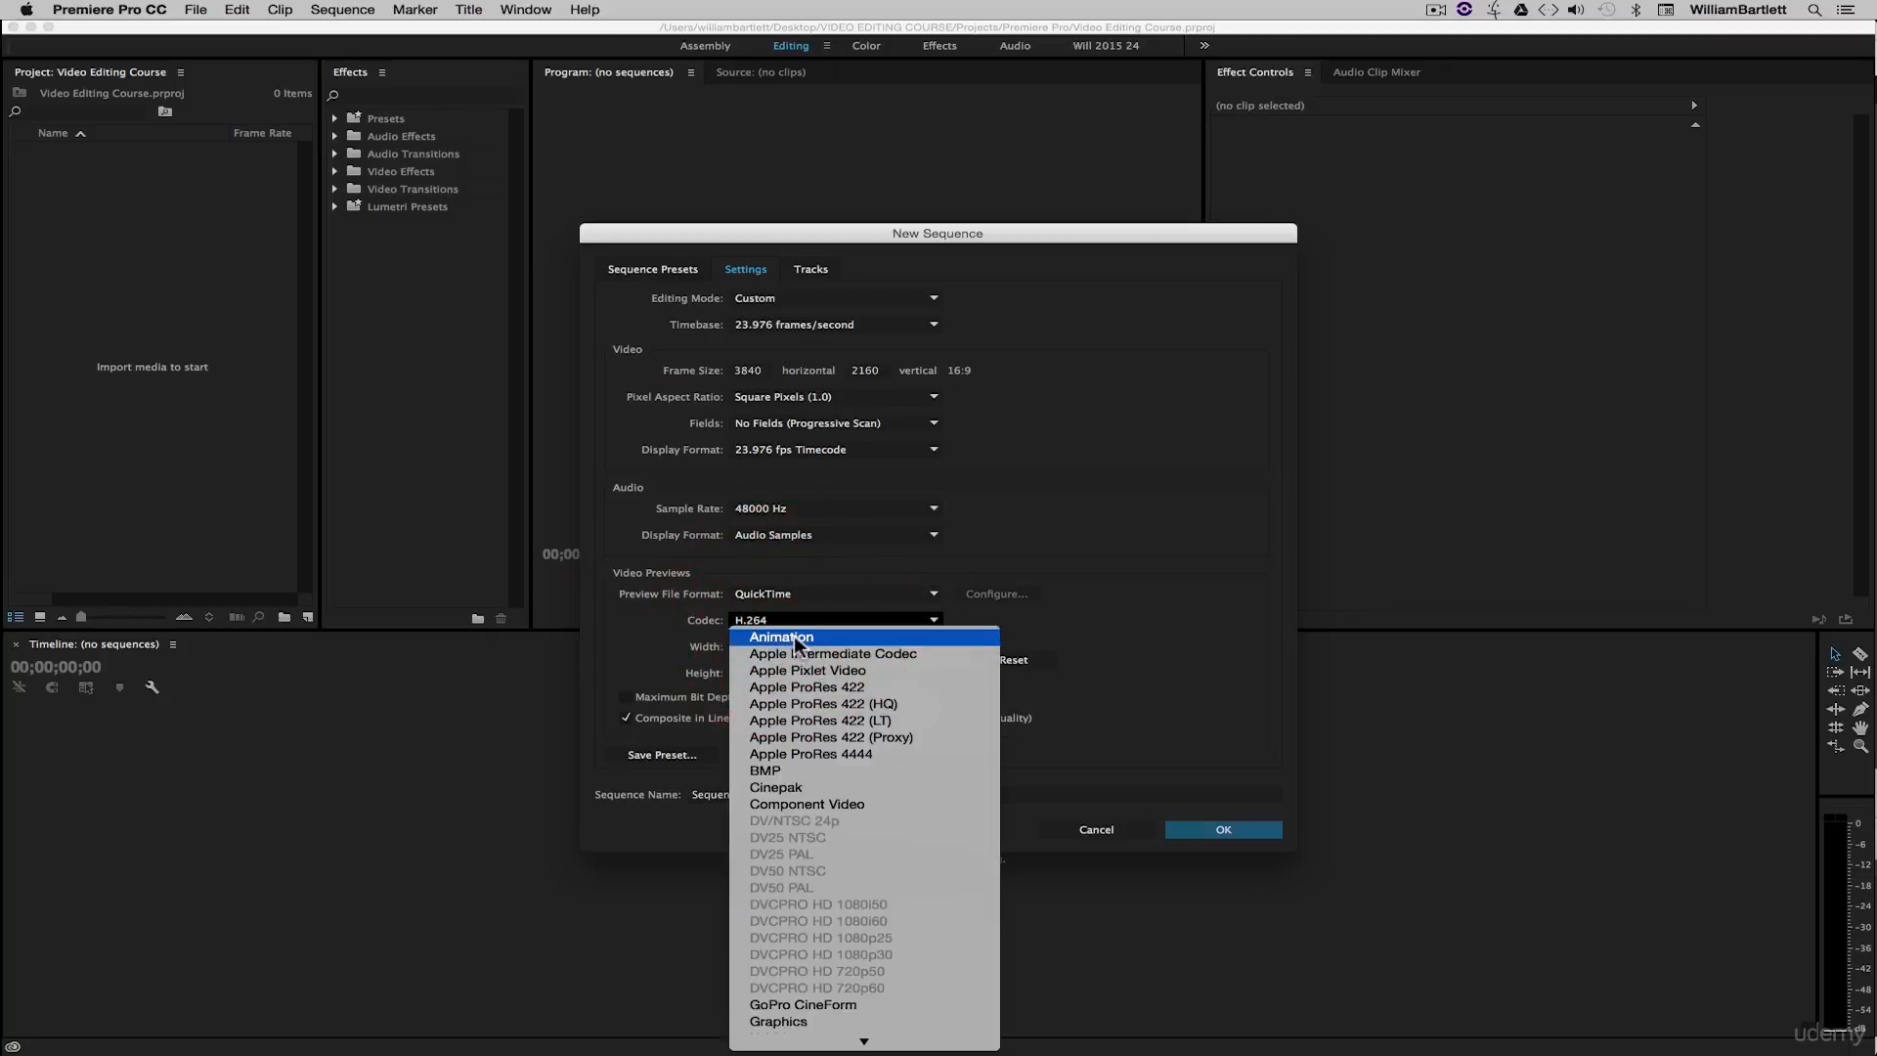
{"action": "left_click", "coordinate": [878, 705]}
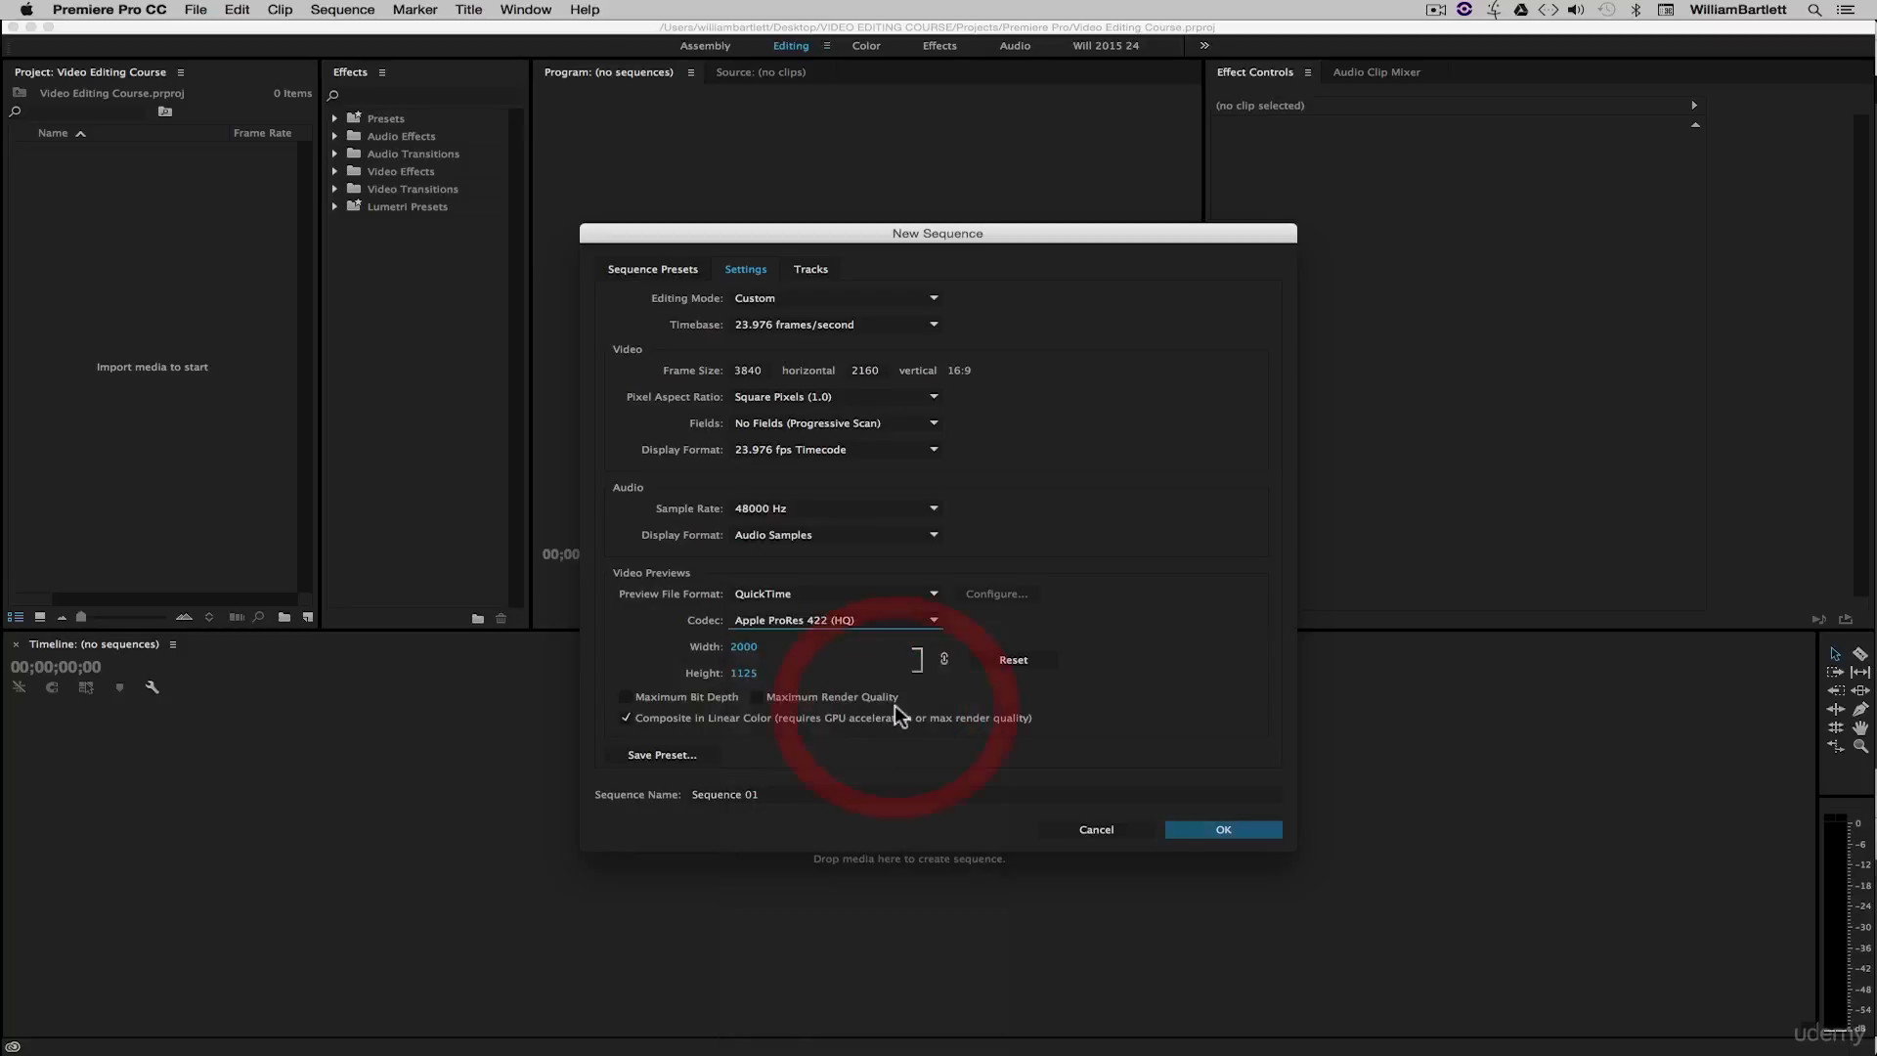
- Set the video preview width to 3840, with the linked height at 2160
{"action": "left_click", "coordinate": [741, 648]}
{"action": "type", "text": "3840"}
{"action": "left_click", "coordinate": [672, 643]}
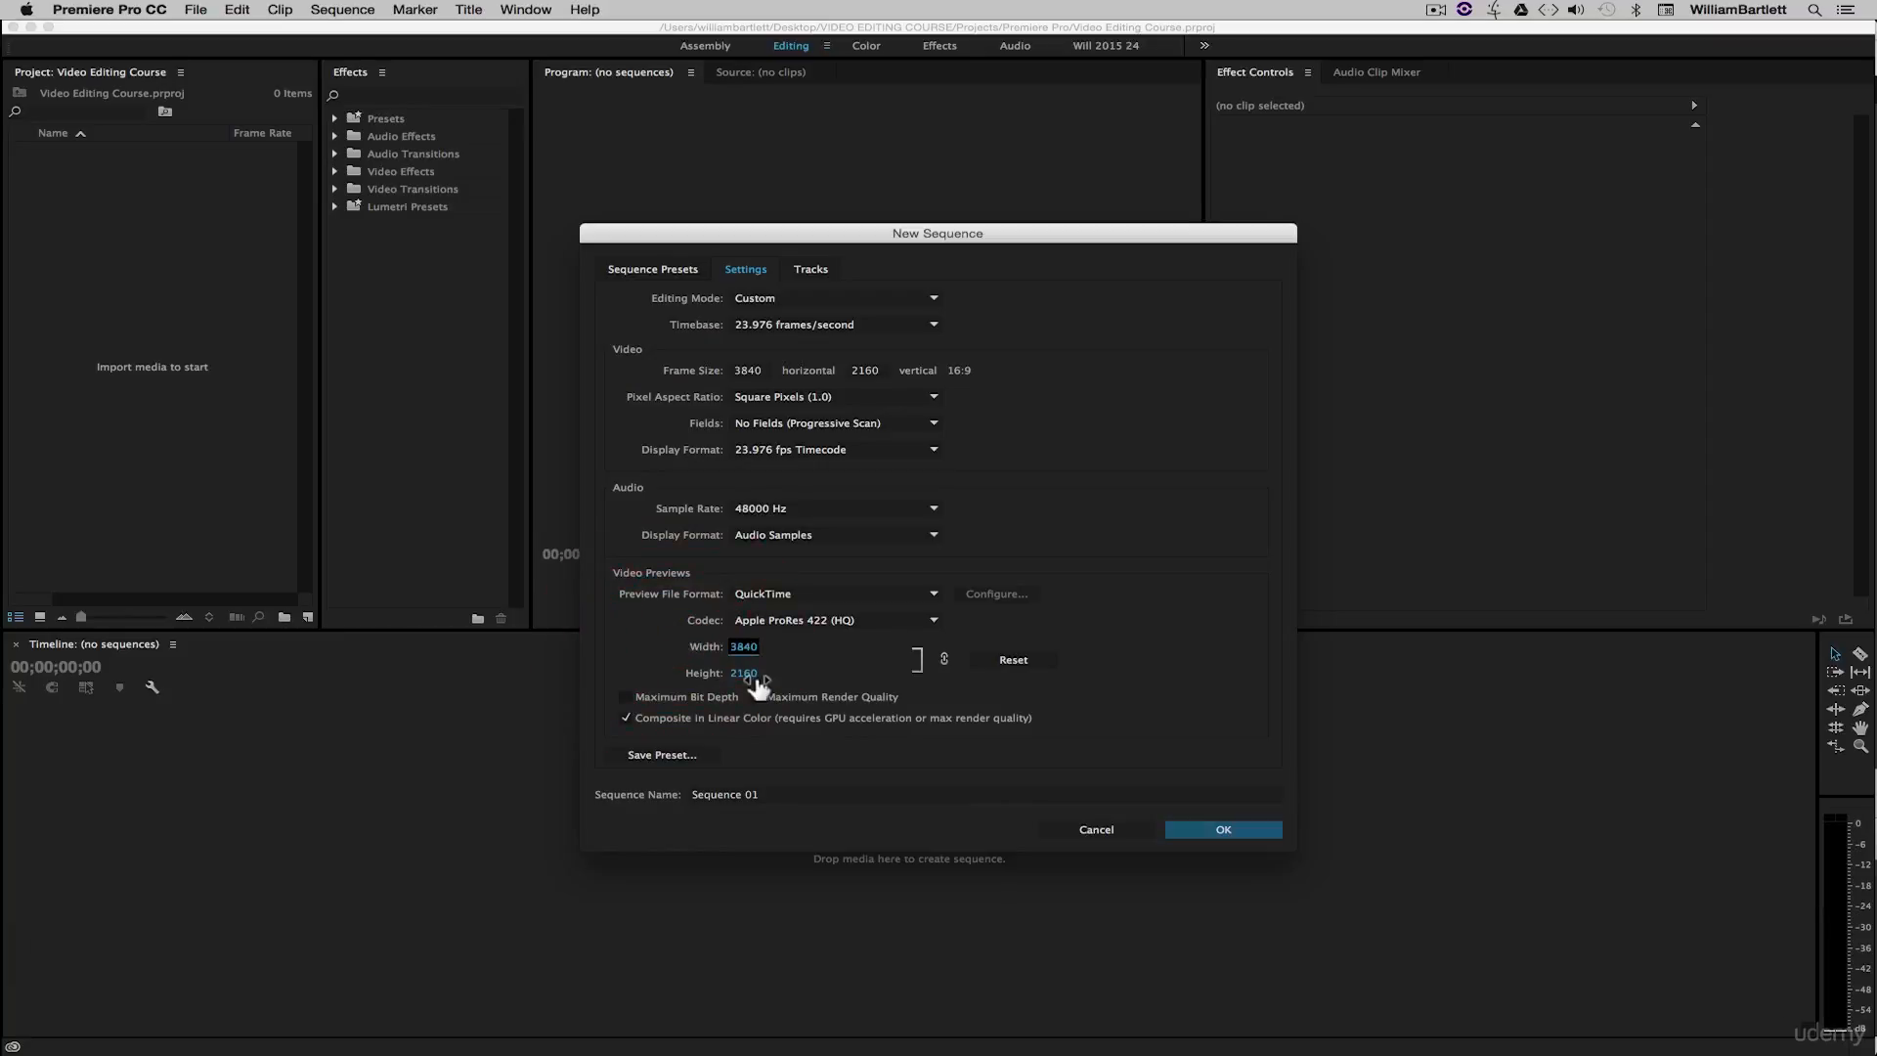
- Save the current sequence settings as a preset named "4kHD 23.976"
{"action": "left_click", "coordinate": [674, 753]}
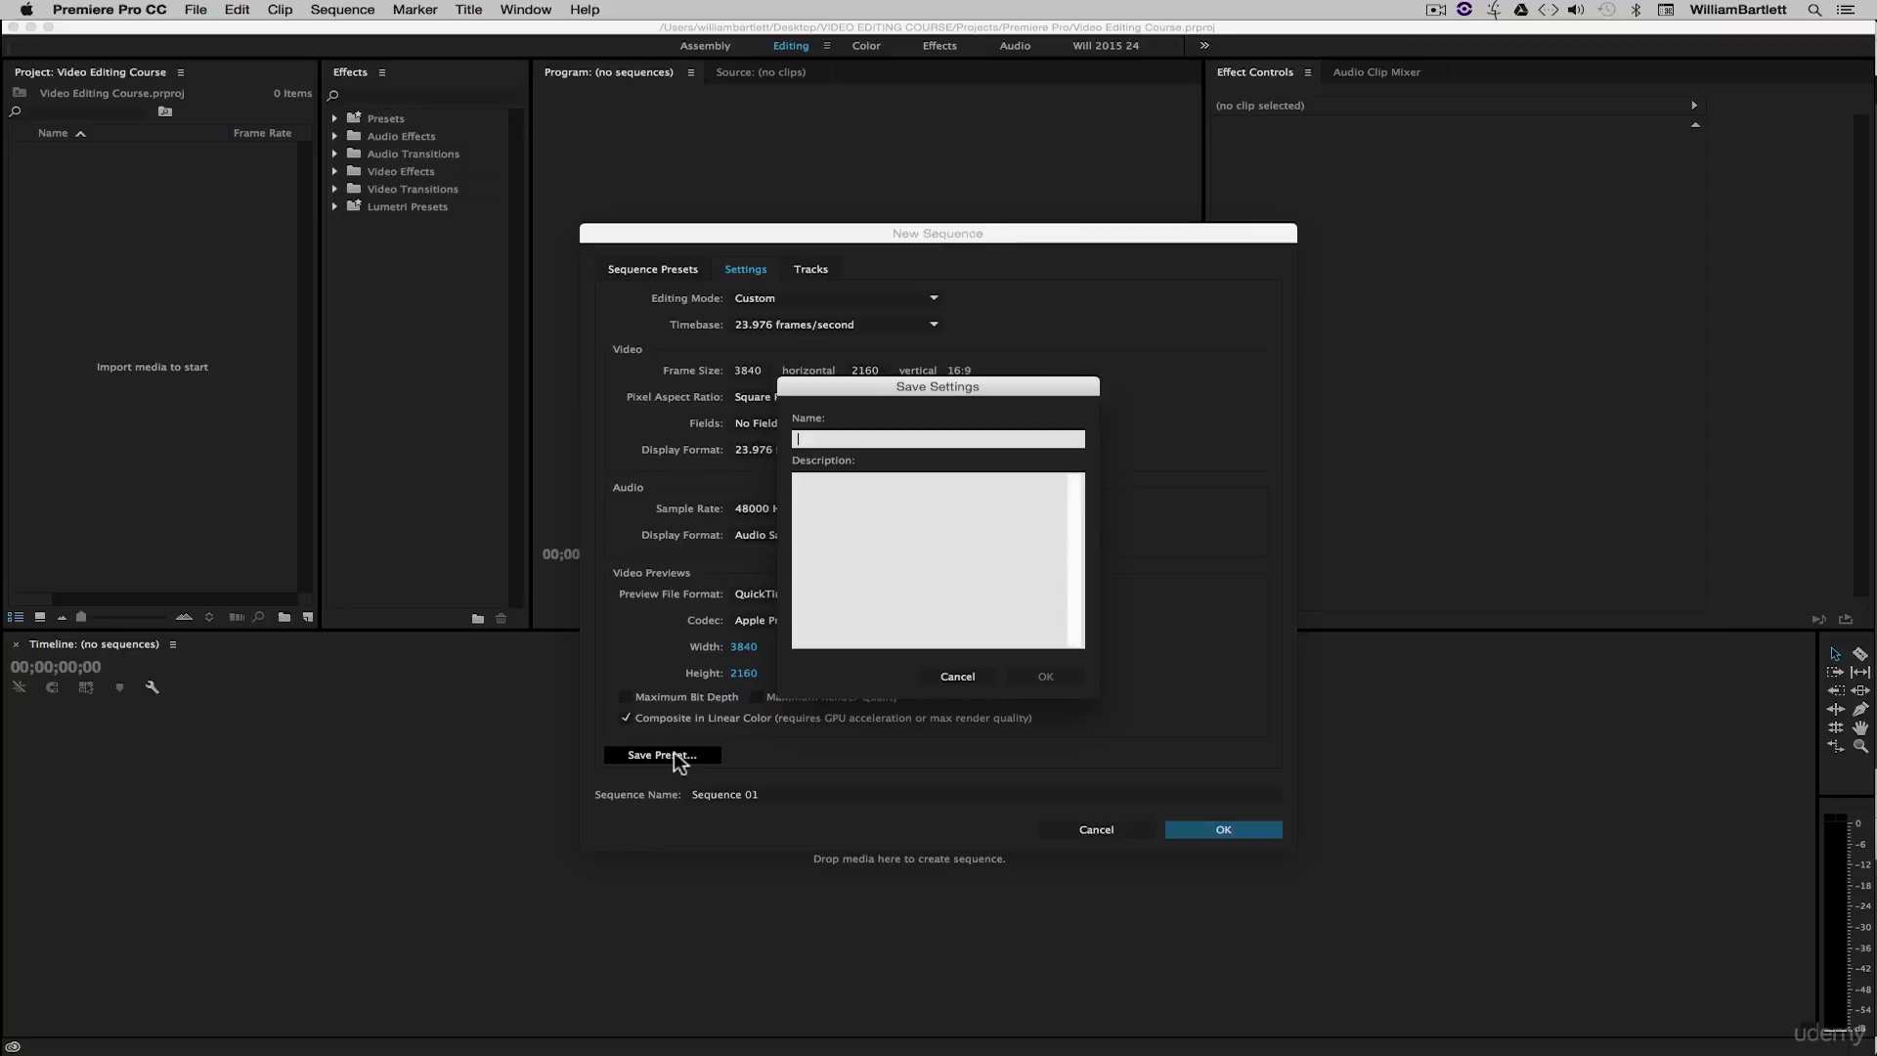
{"action": "type", "text": "4"}
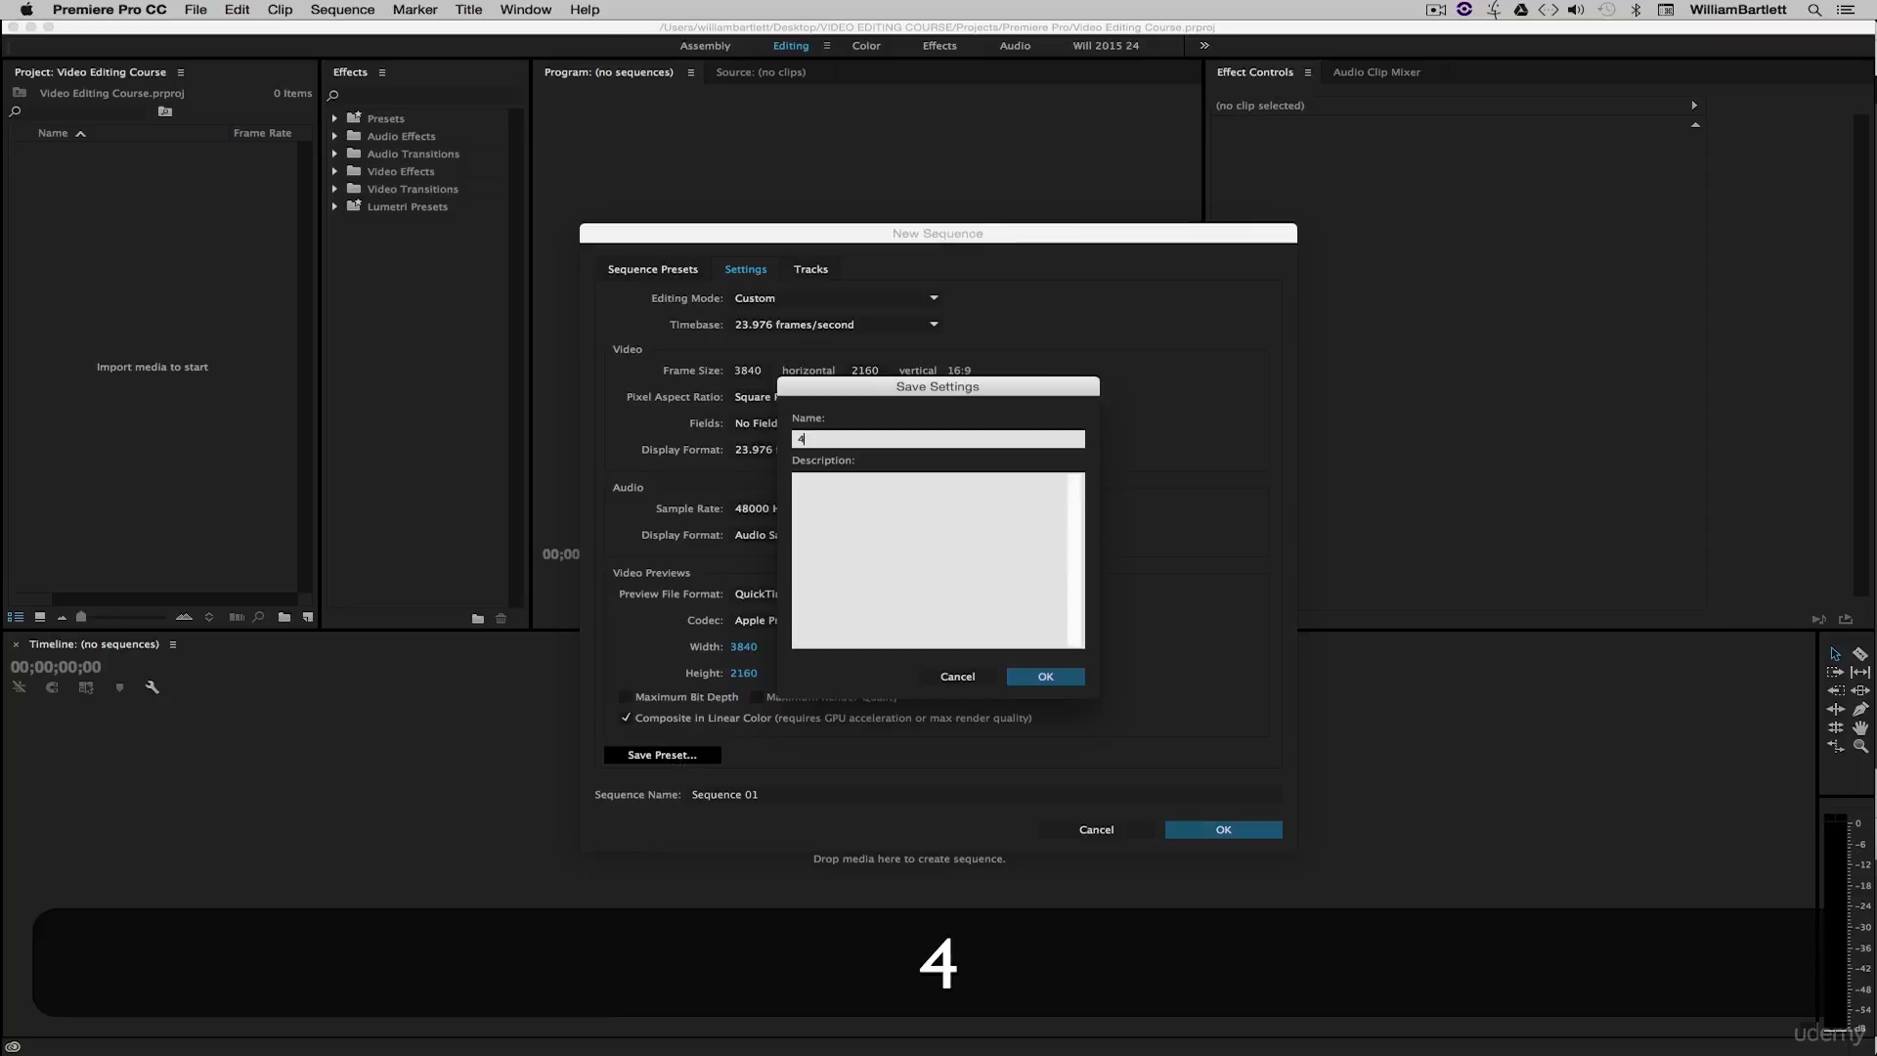
{"action": "type", "text": "KHD 23.976"}
{"action": "left_click", "coordinate": [1046, 676]}
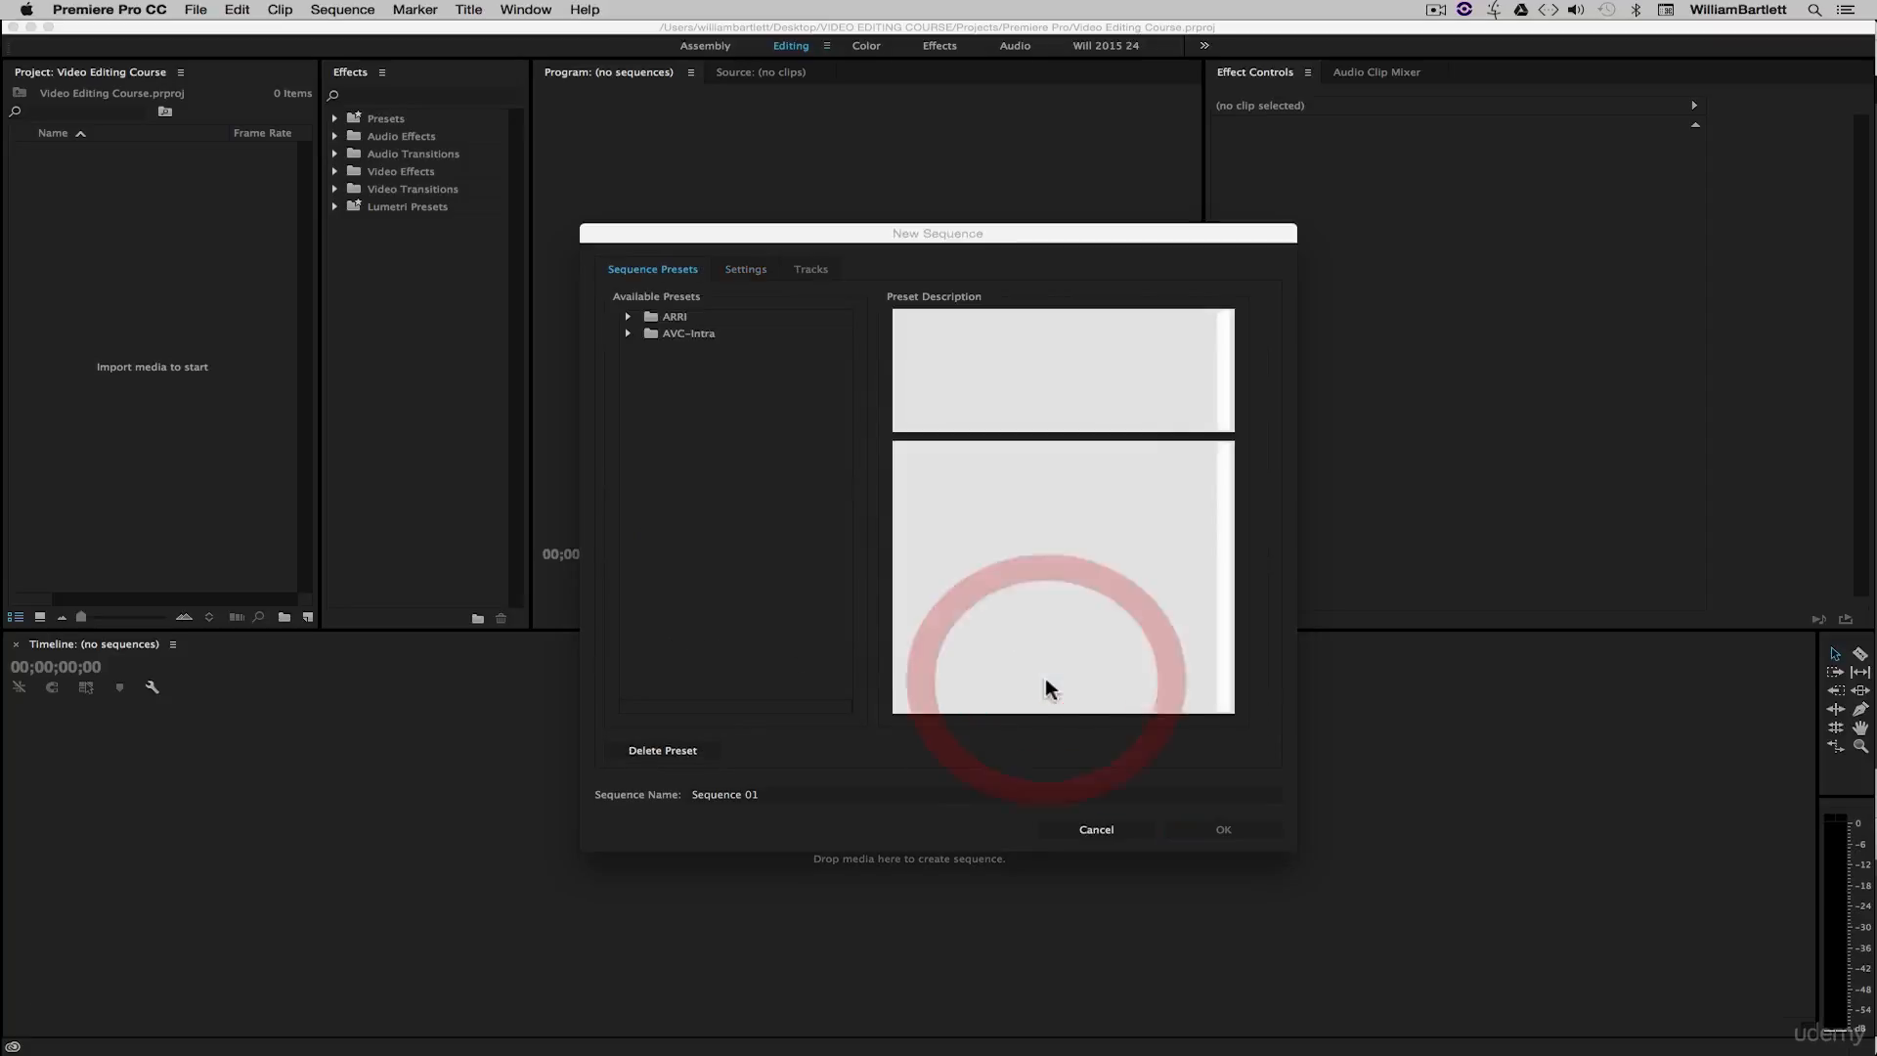
- Starting from the custom 720p 23.976 preset, change the sequence's frame size to 640 horizontal by 480 vertical
{"action": "left_click", "coordinate": [720, 650]}
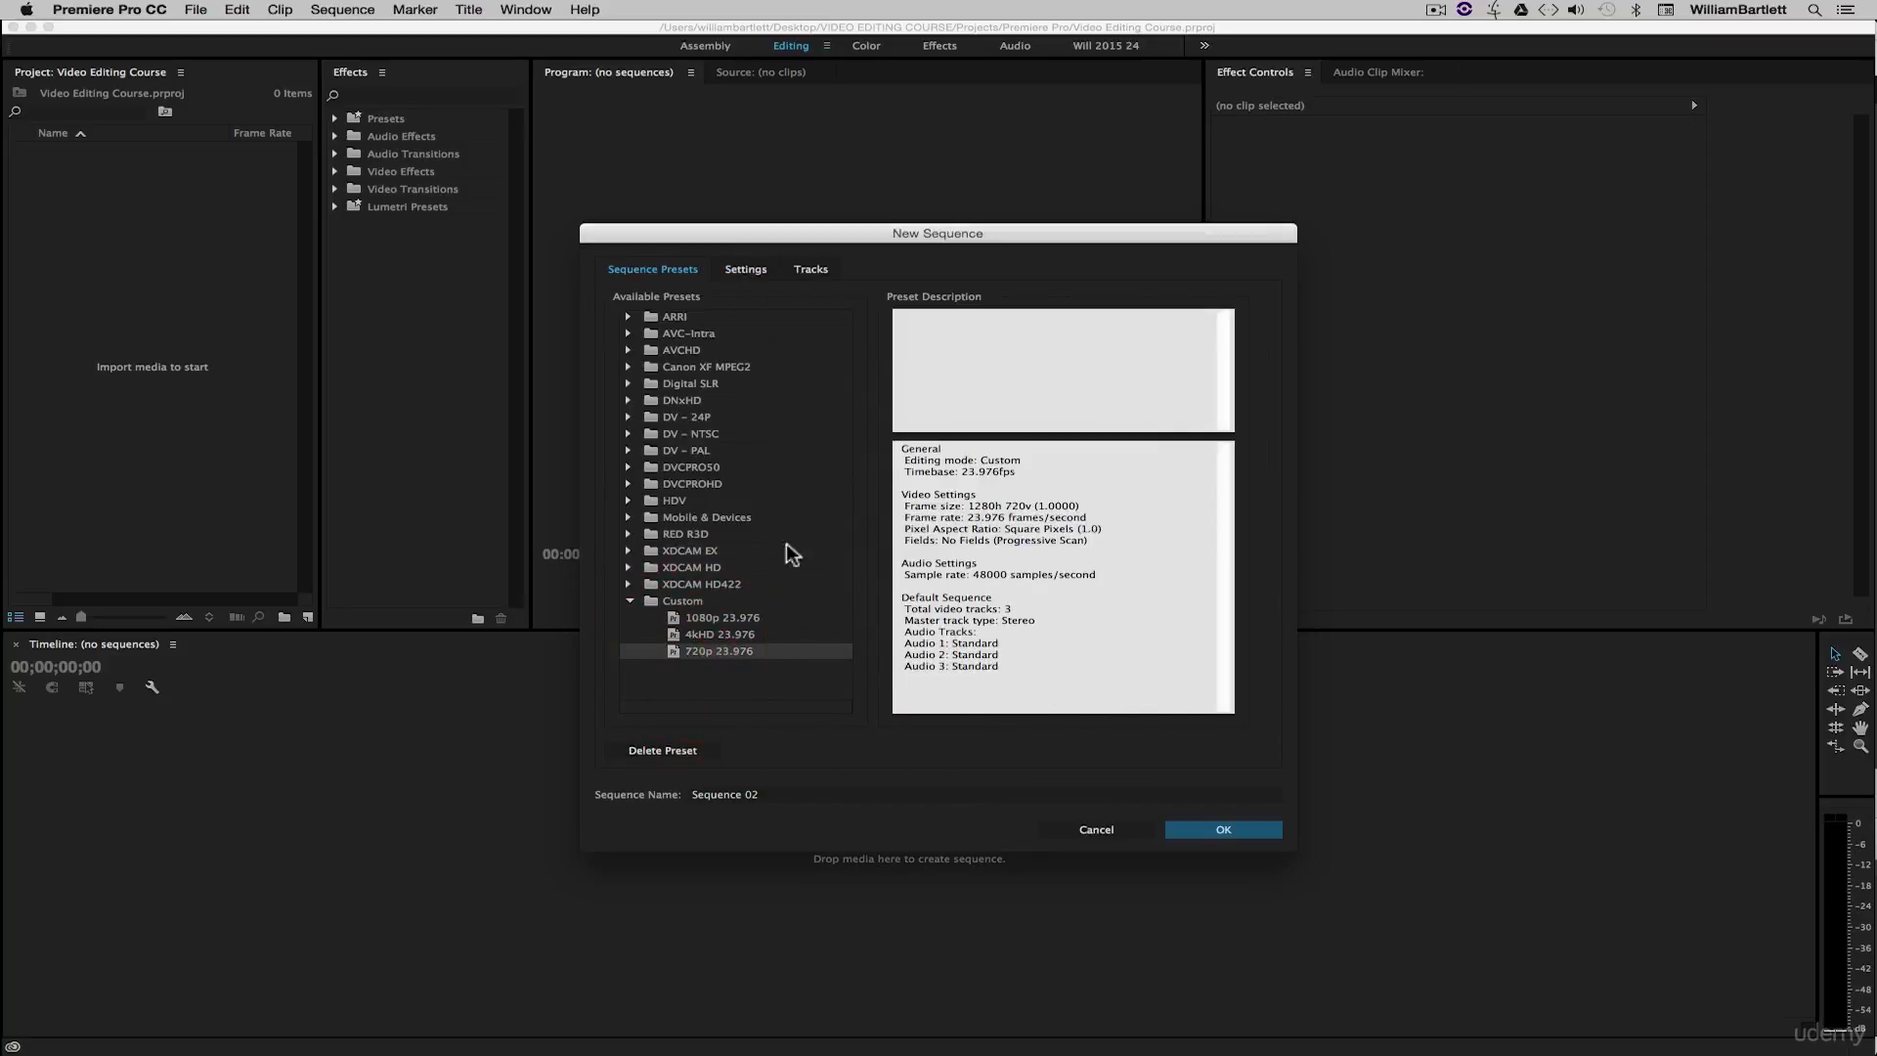
{"action": "left_click", "coordinate": [755, 272]}
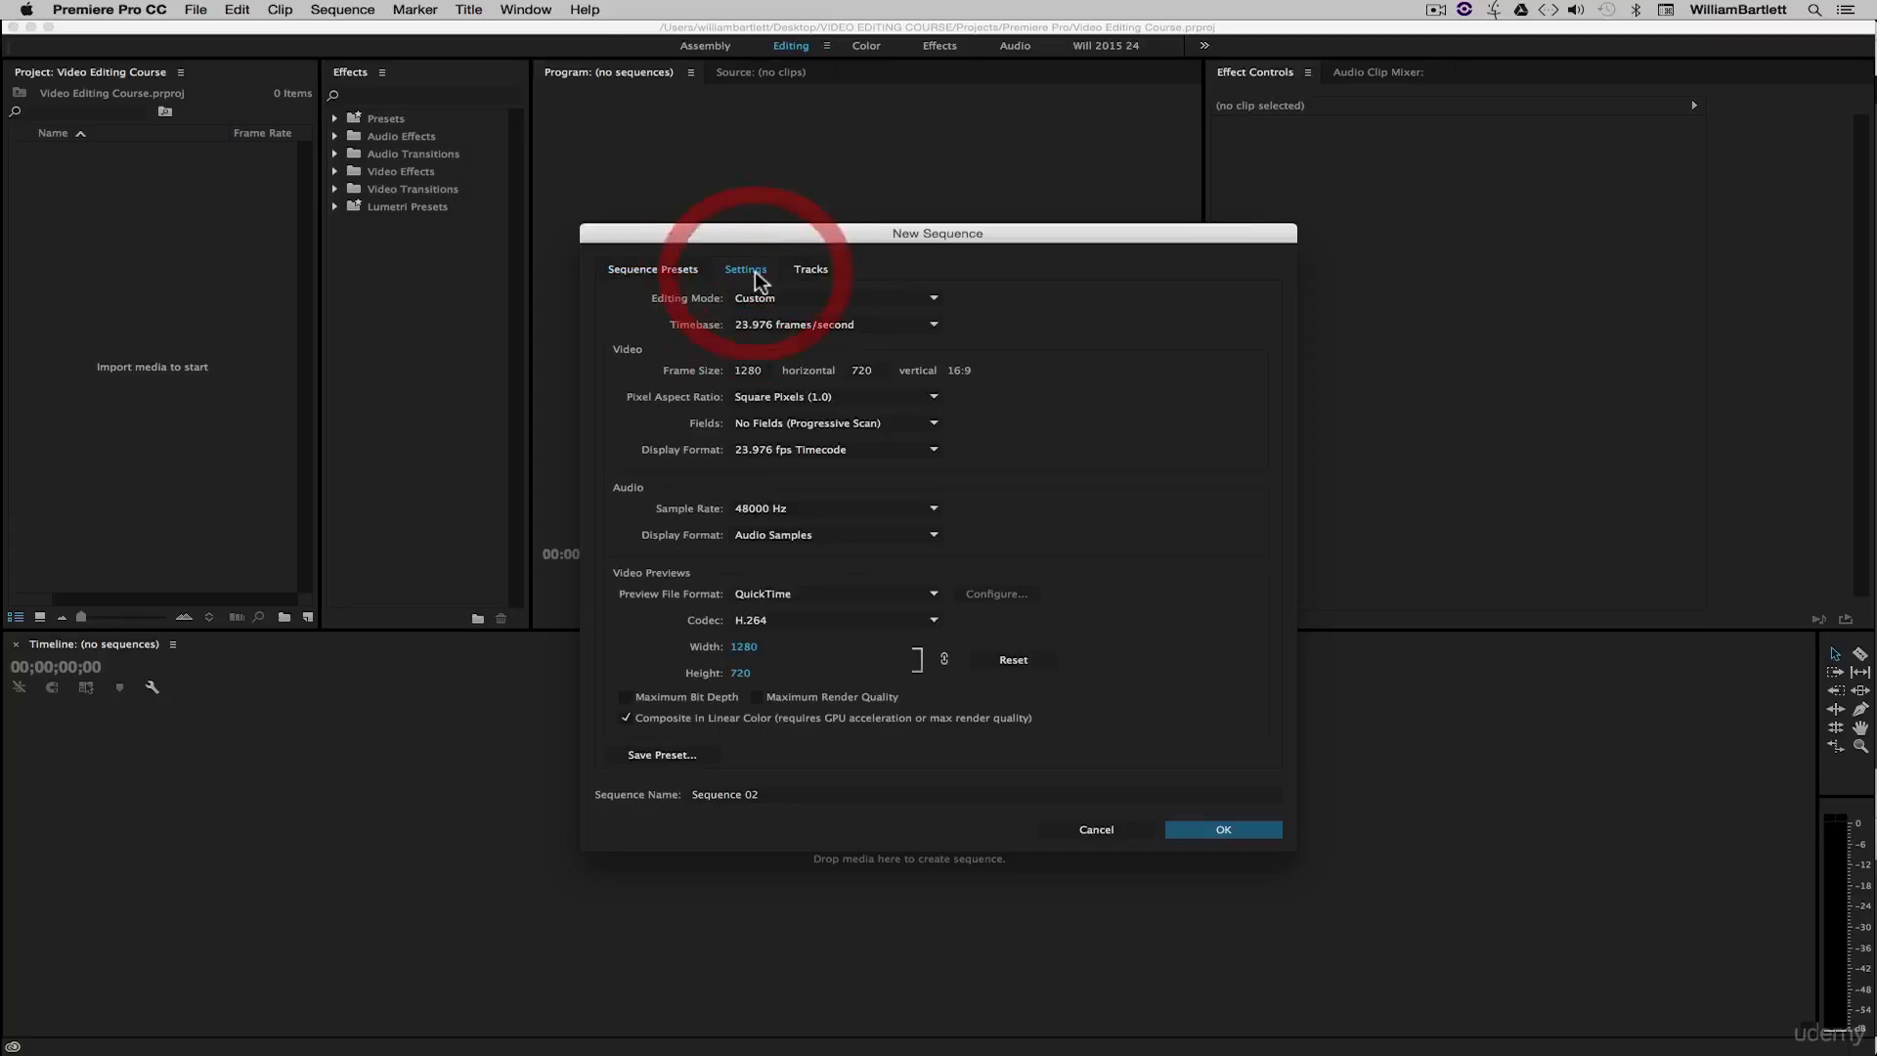
{"action": "left_click", "coordinate": [870, 369]}
{"action": "type", "text": "480"}
{"action": "left_click", "coordinate": [1078, 401]}
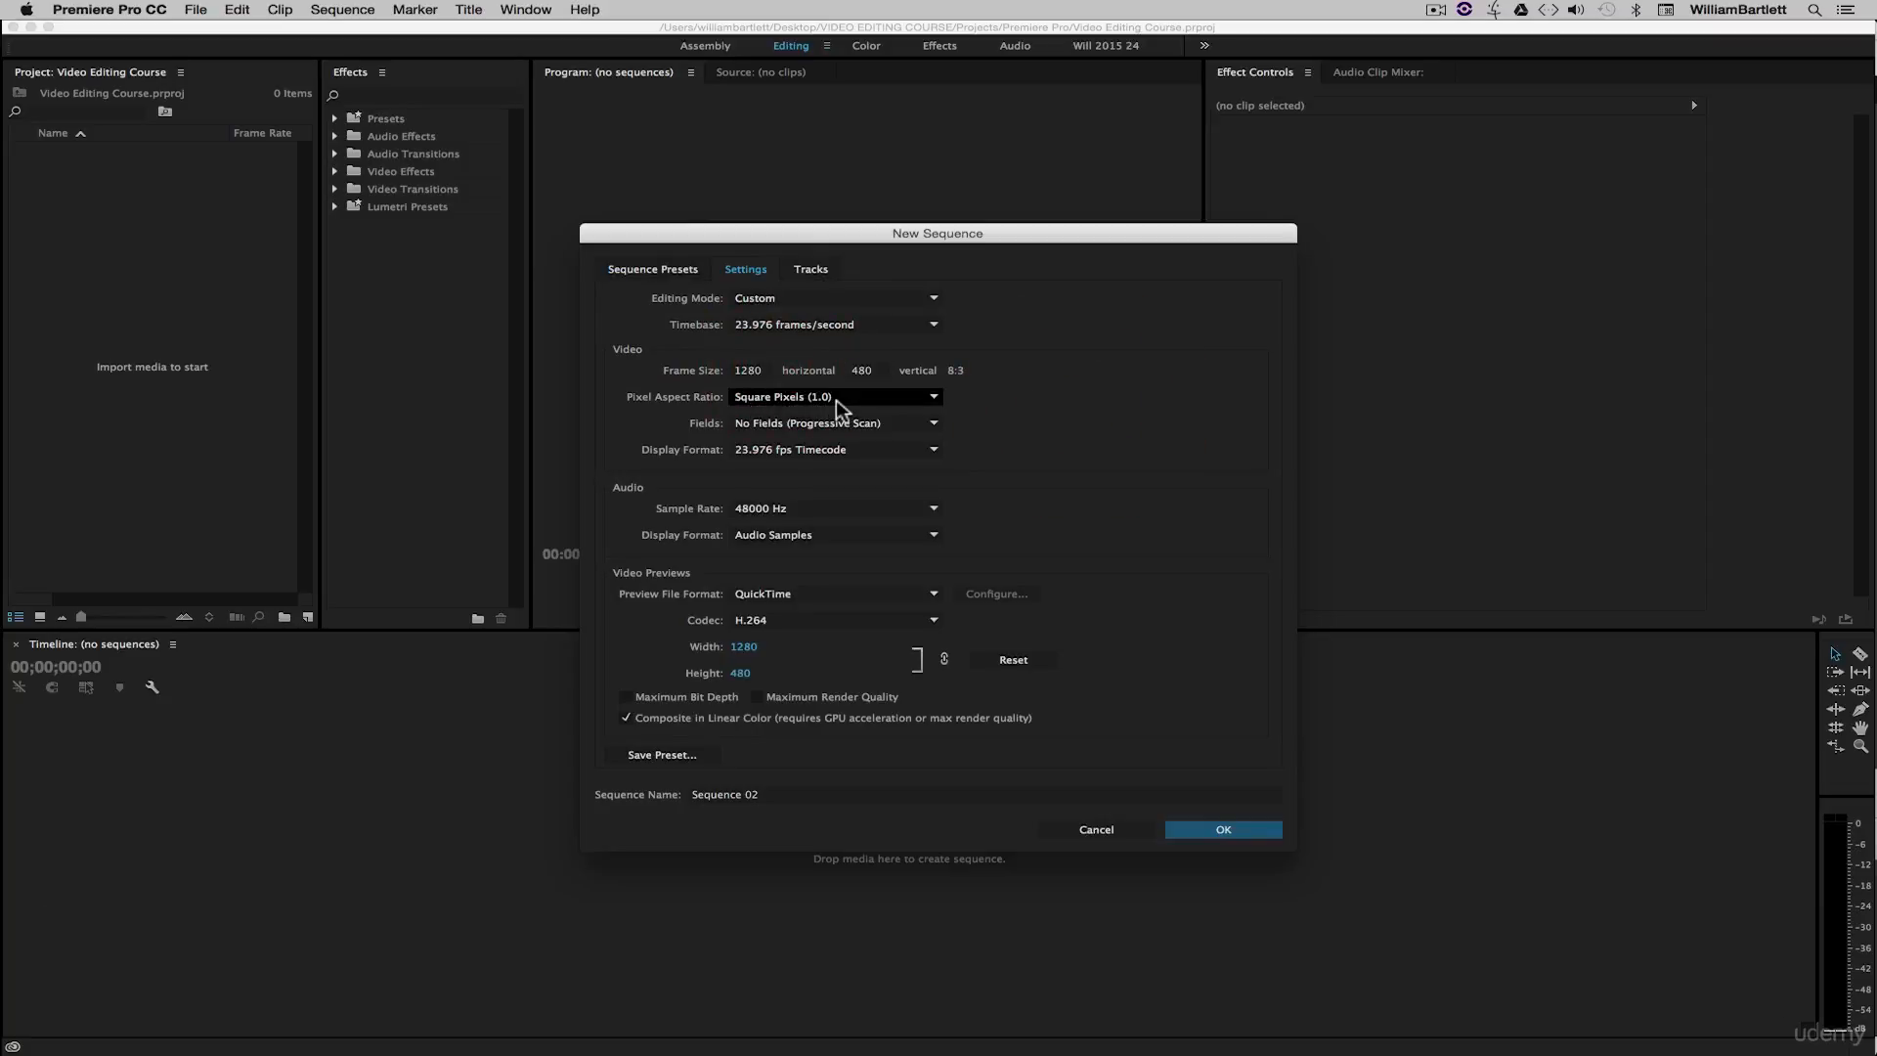
{"action": "left_click", "coordinate": [748, 371]}
{"action": "type", "text": "640"}
{"action": "left_click", "coordinate": [1058, 401]}
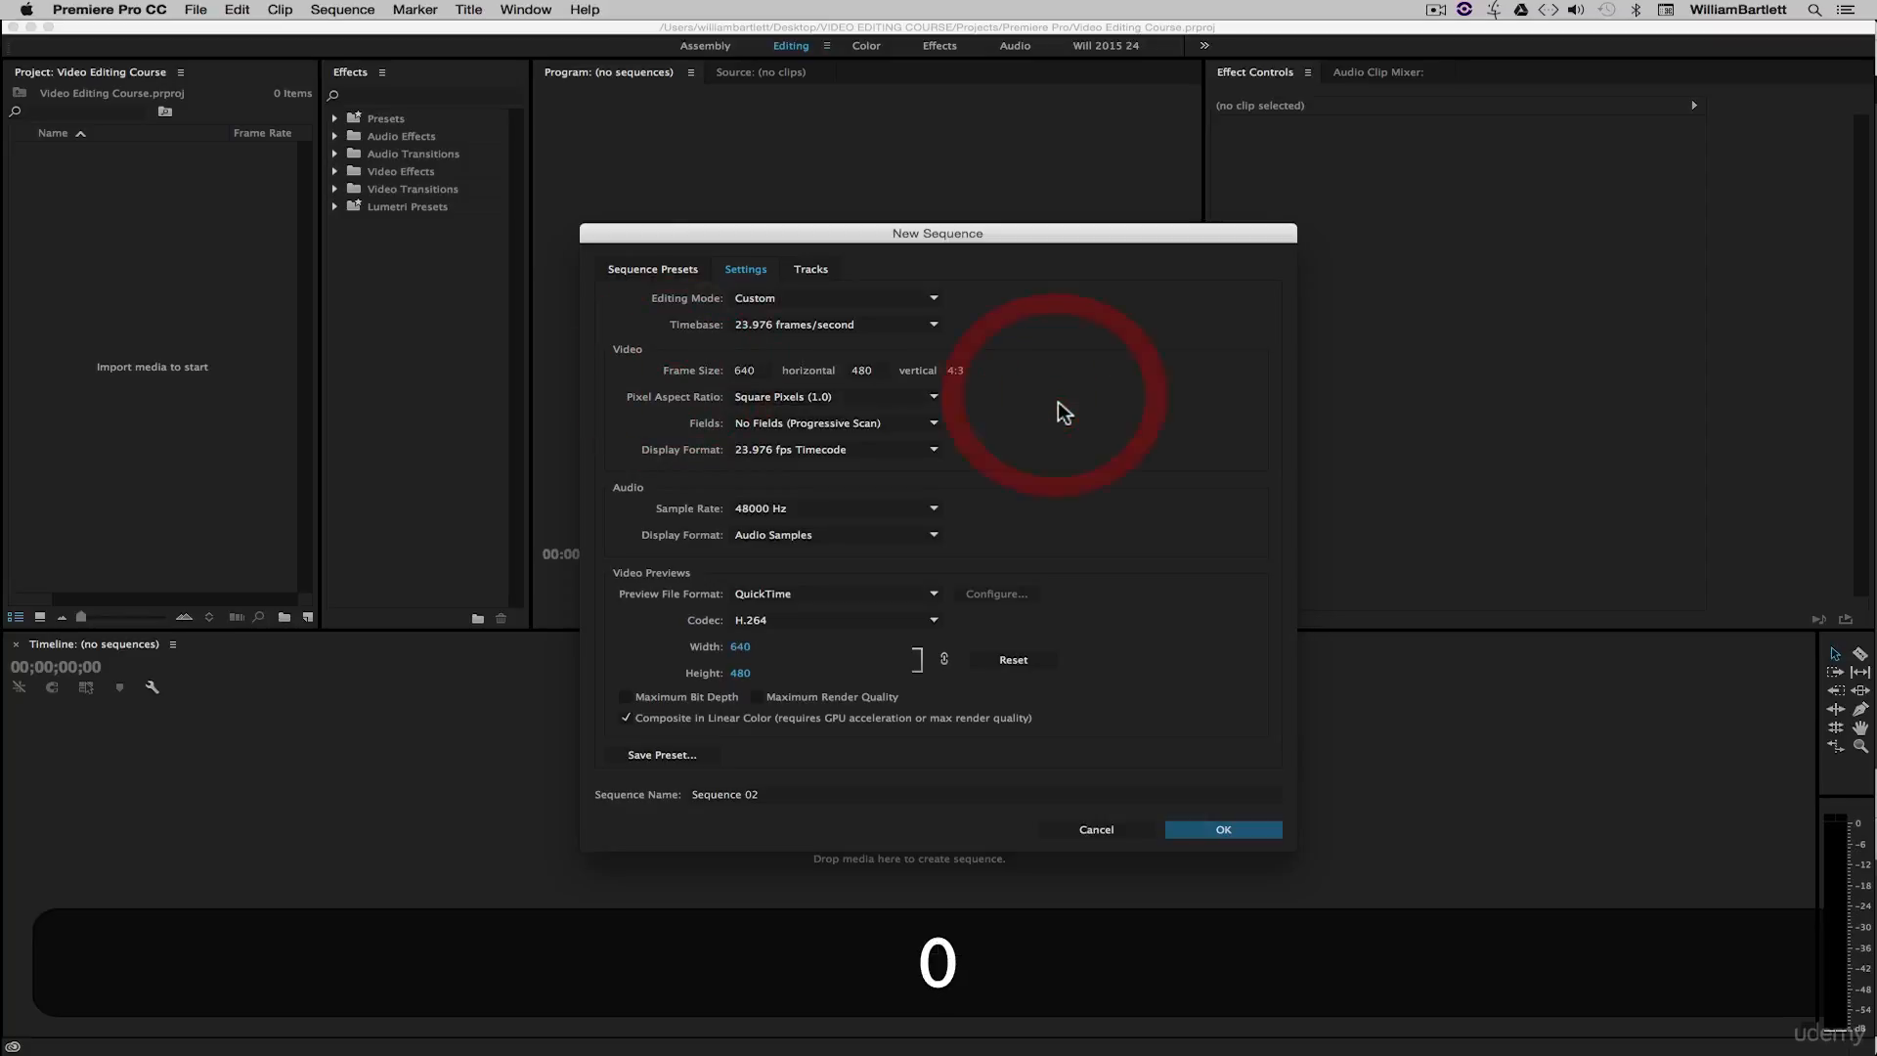
- Set the pixel aspect ratio to D1/DV NTSC (0.9091) and the horizontal frame size to 720
{"action": "left_click", "coordinate": [831, 397]}
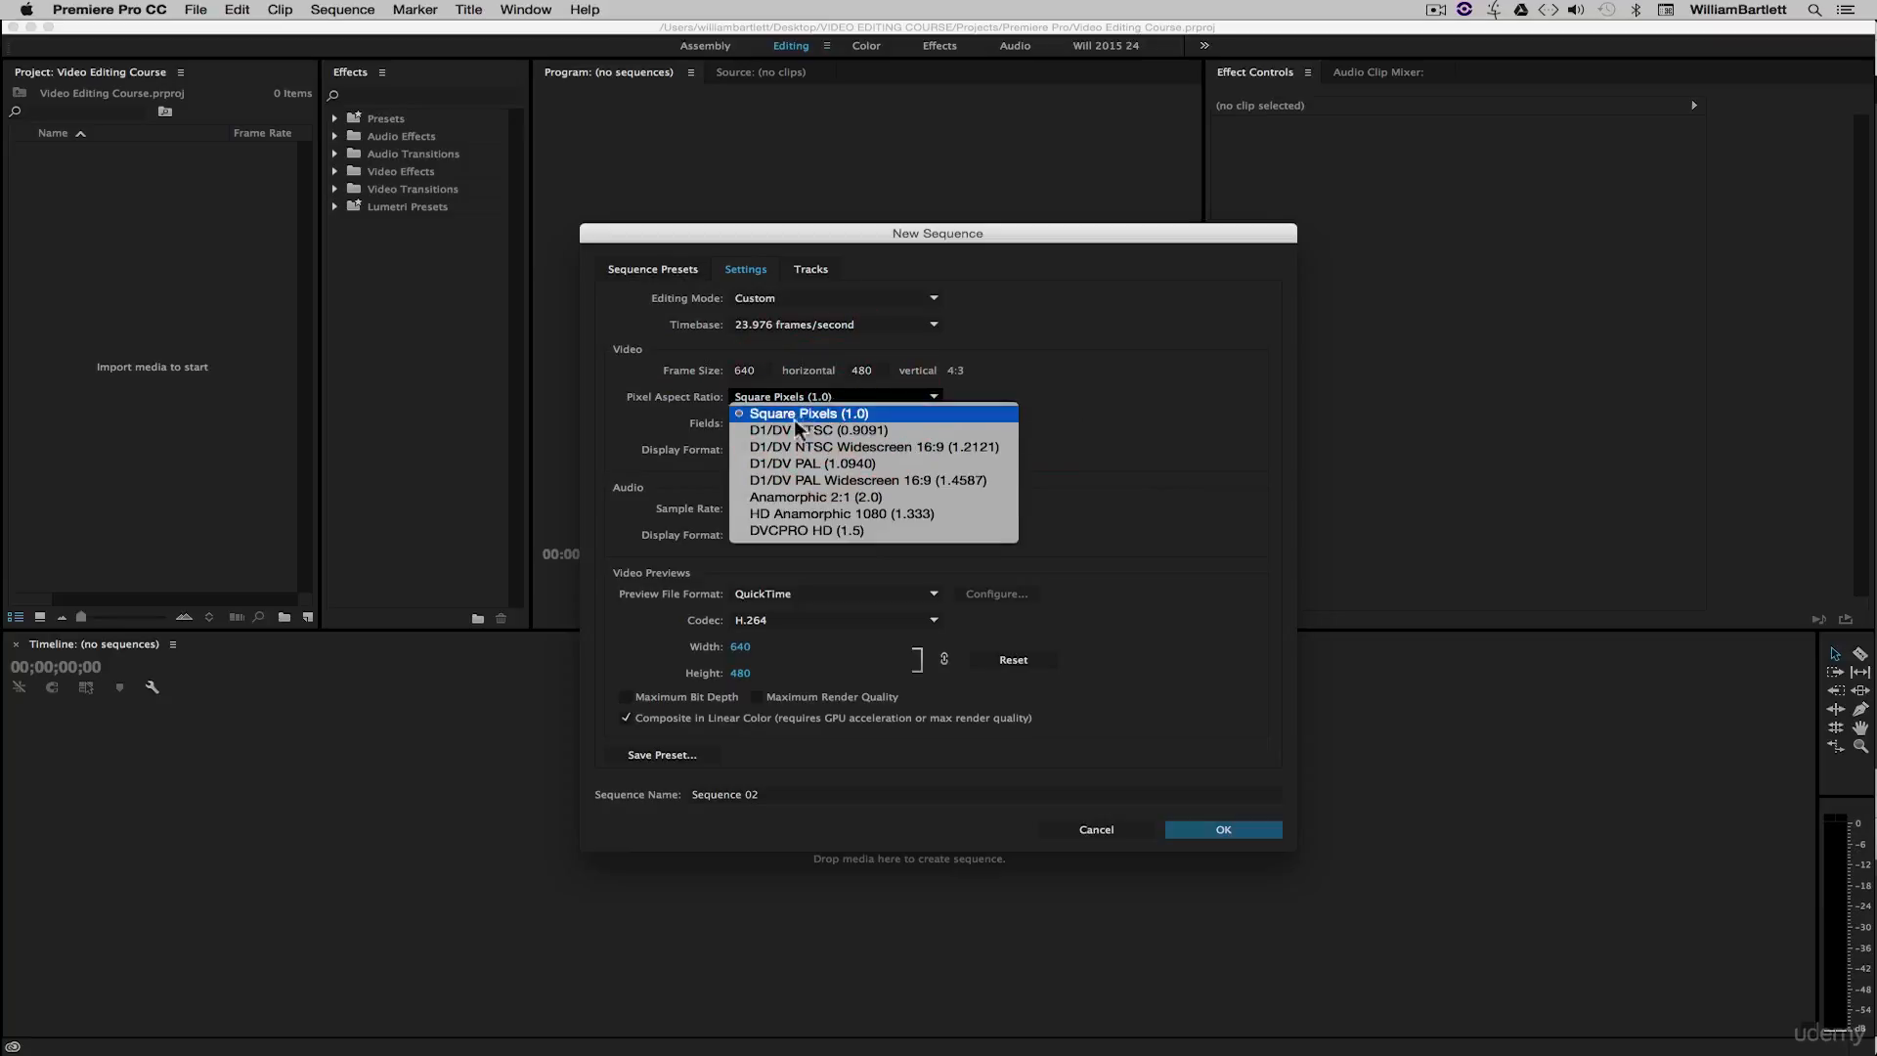
{"action": "left_click", "coordinate": [847, 432]}
{"action": "left_click", "coordinate": [766, 372]}
{"action": "type", "text": "720"}
{"action": "left_click", "coordinate": [1081, 407]}
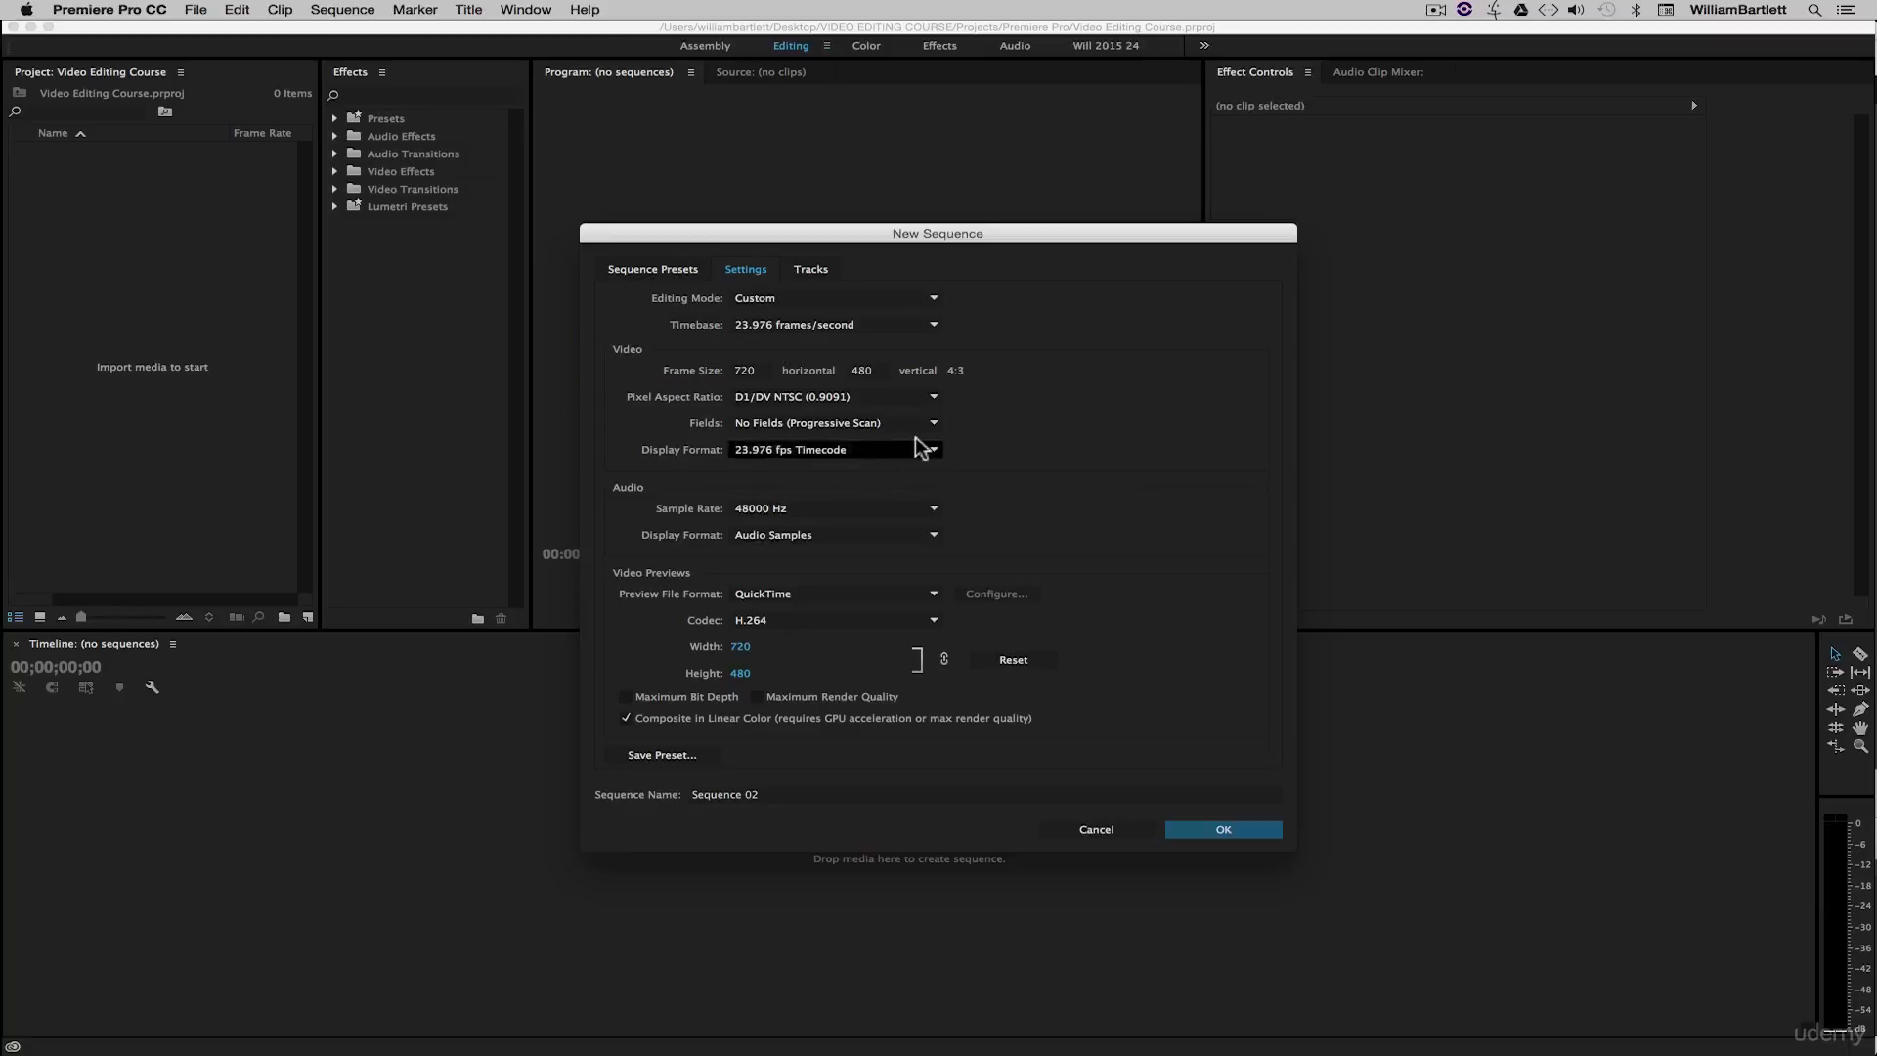
- Return the pixel aspect ratio to Square Pixels (1.0) and the horizontal frame size to 640
{"action": "left_click", "coordinate": [835, 400]}
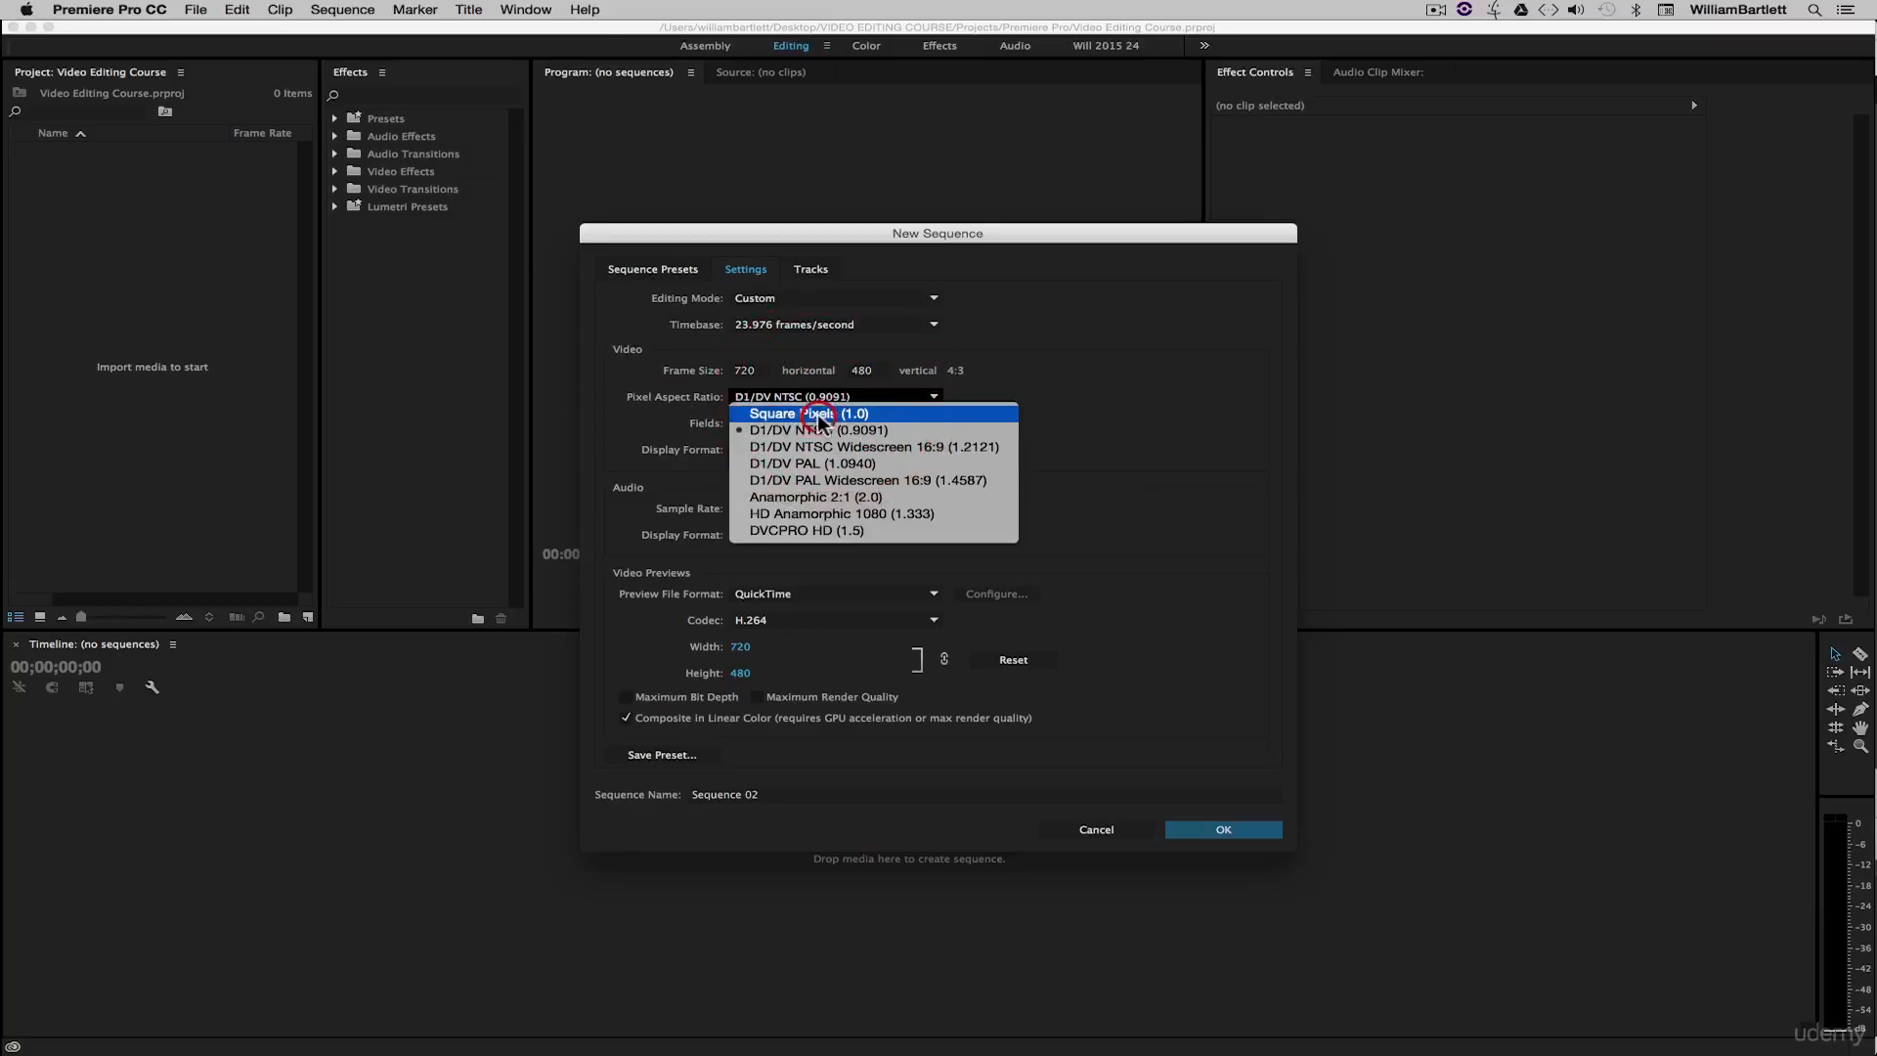
{"action": "left_click", "coordinate": [731, 399]}
{"action": "left_click", "coordinate": [747, 368]}
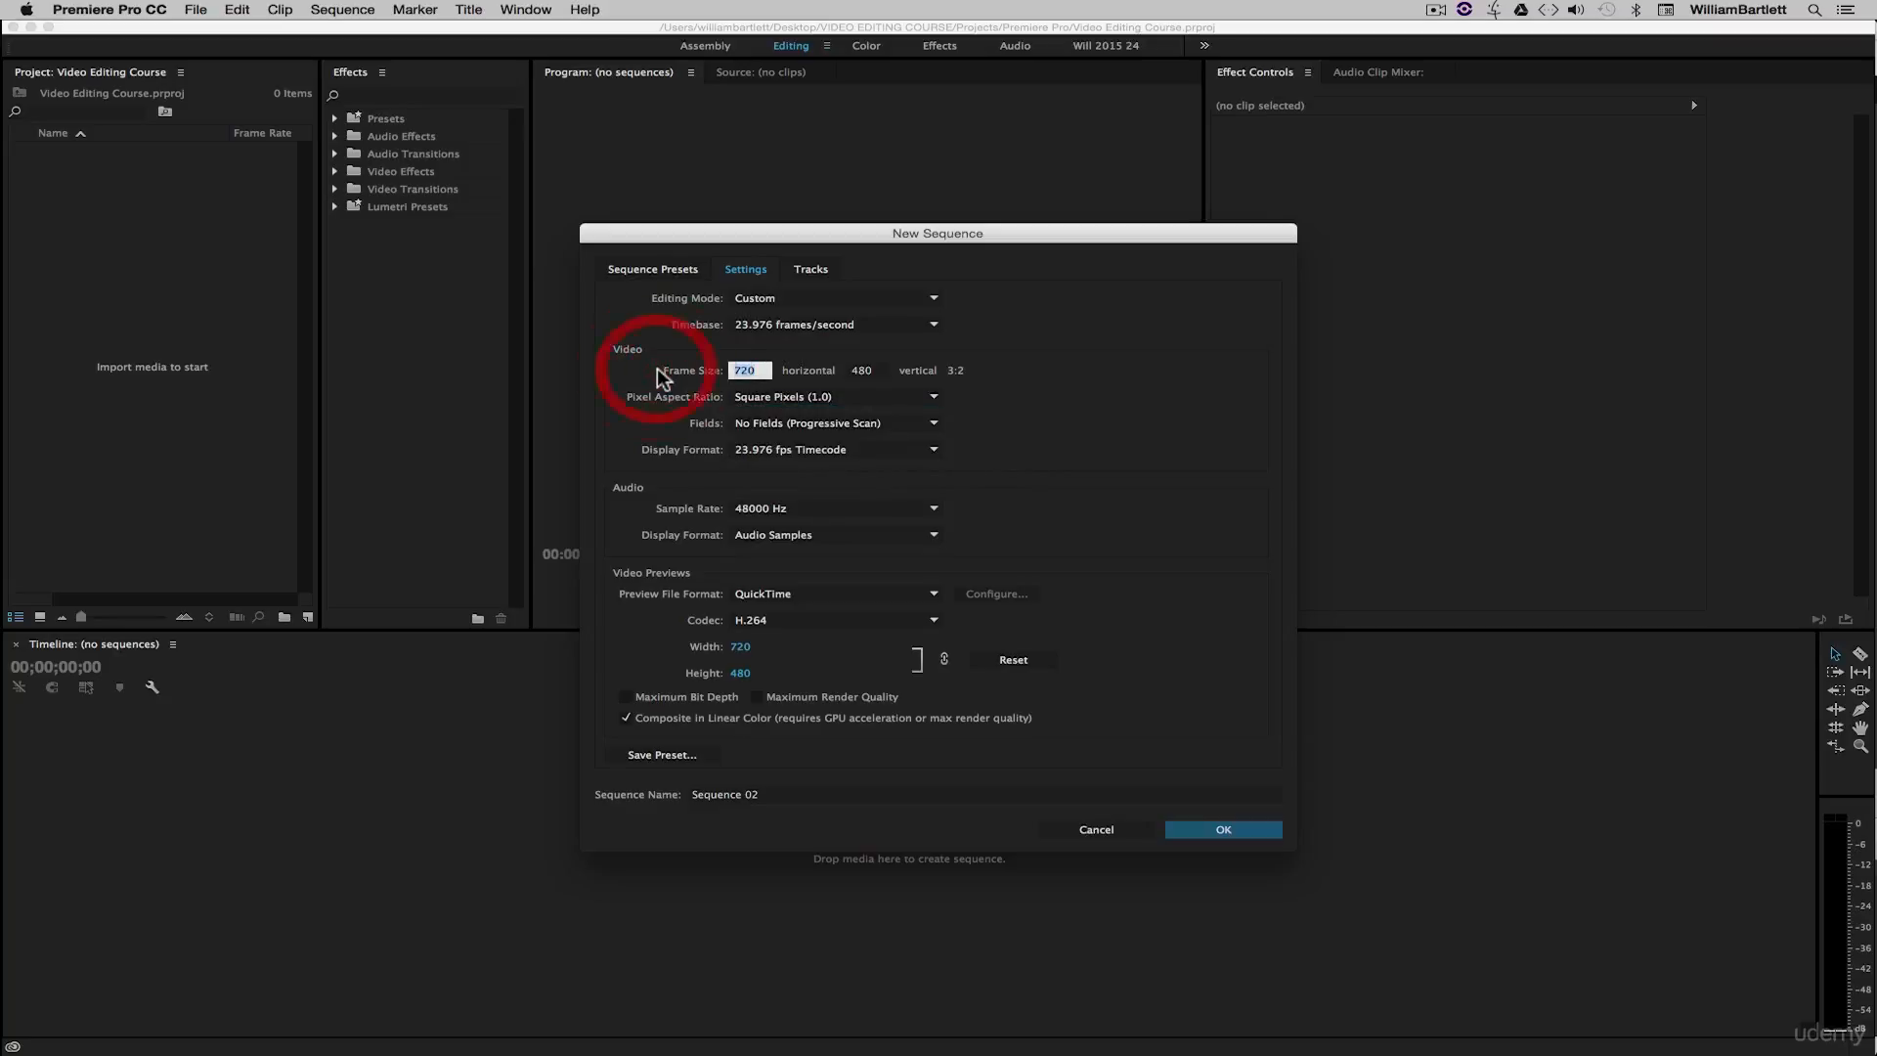
{"action": "type", "text": "640"}
{"action": "left_click", "coordinate": [1031, 404]}
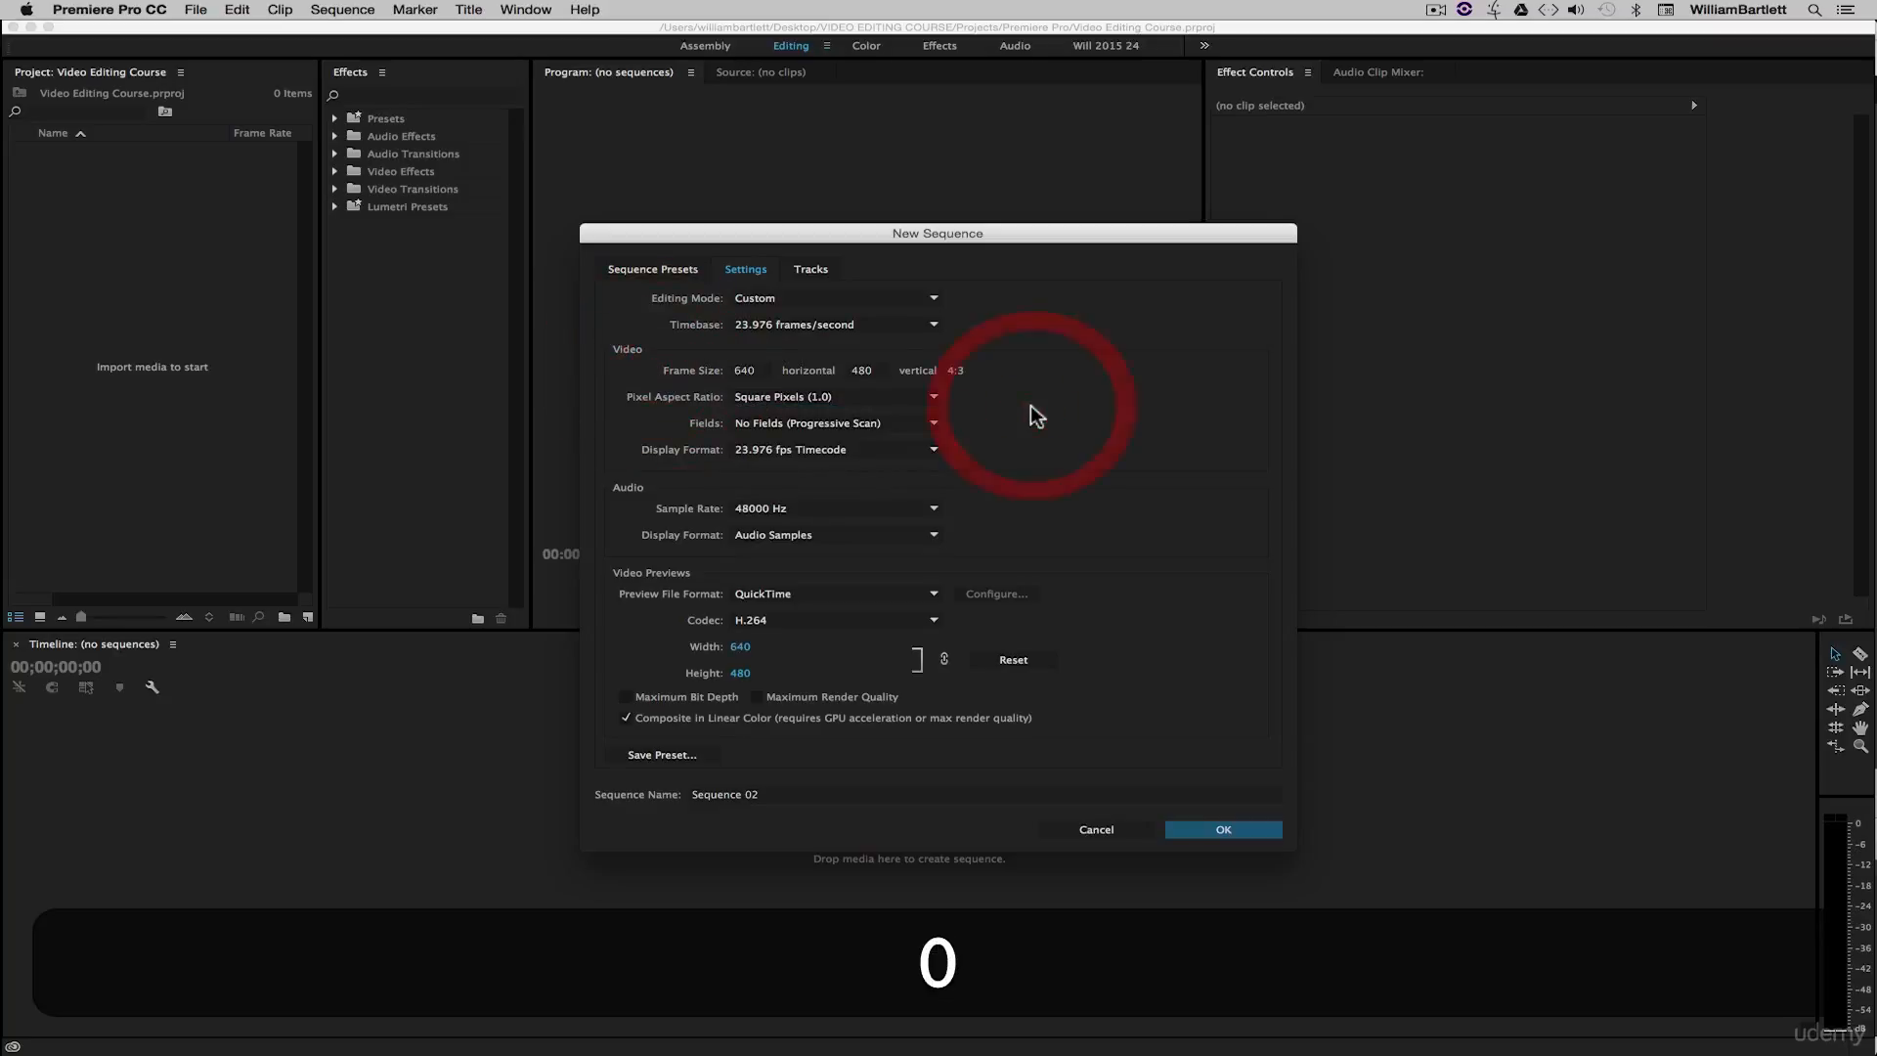
- Save the current sequence settings as a preset named "480p 23.976"
{"action": "left_click", "coordinate": [696, 757]}
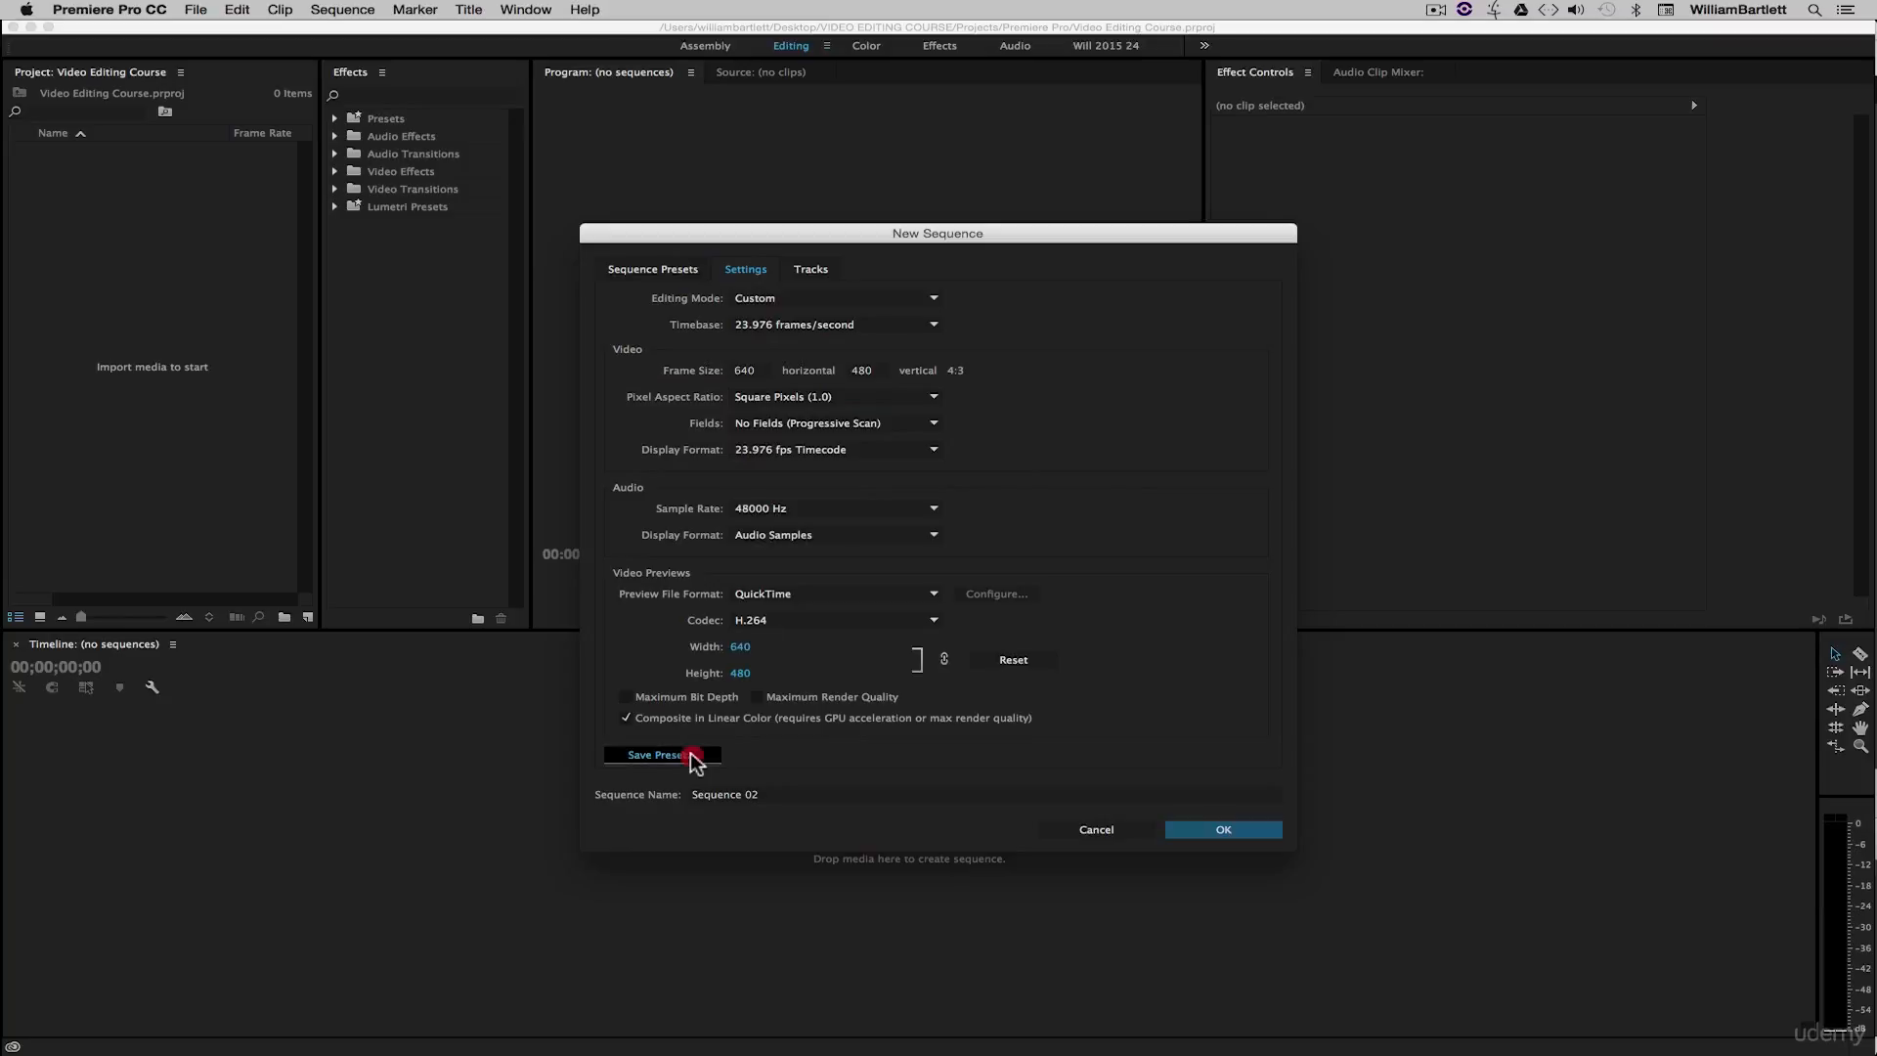
{"action": "type", "text": "4"}
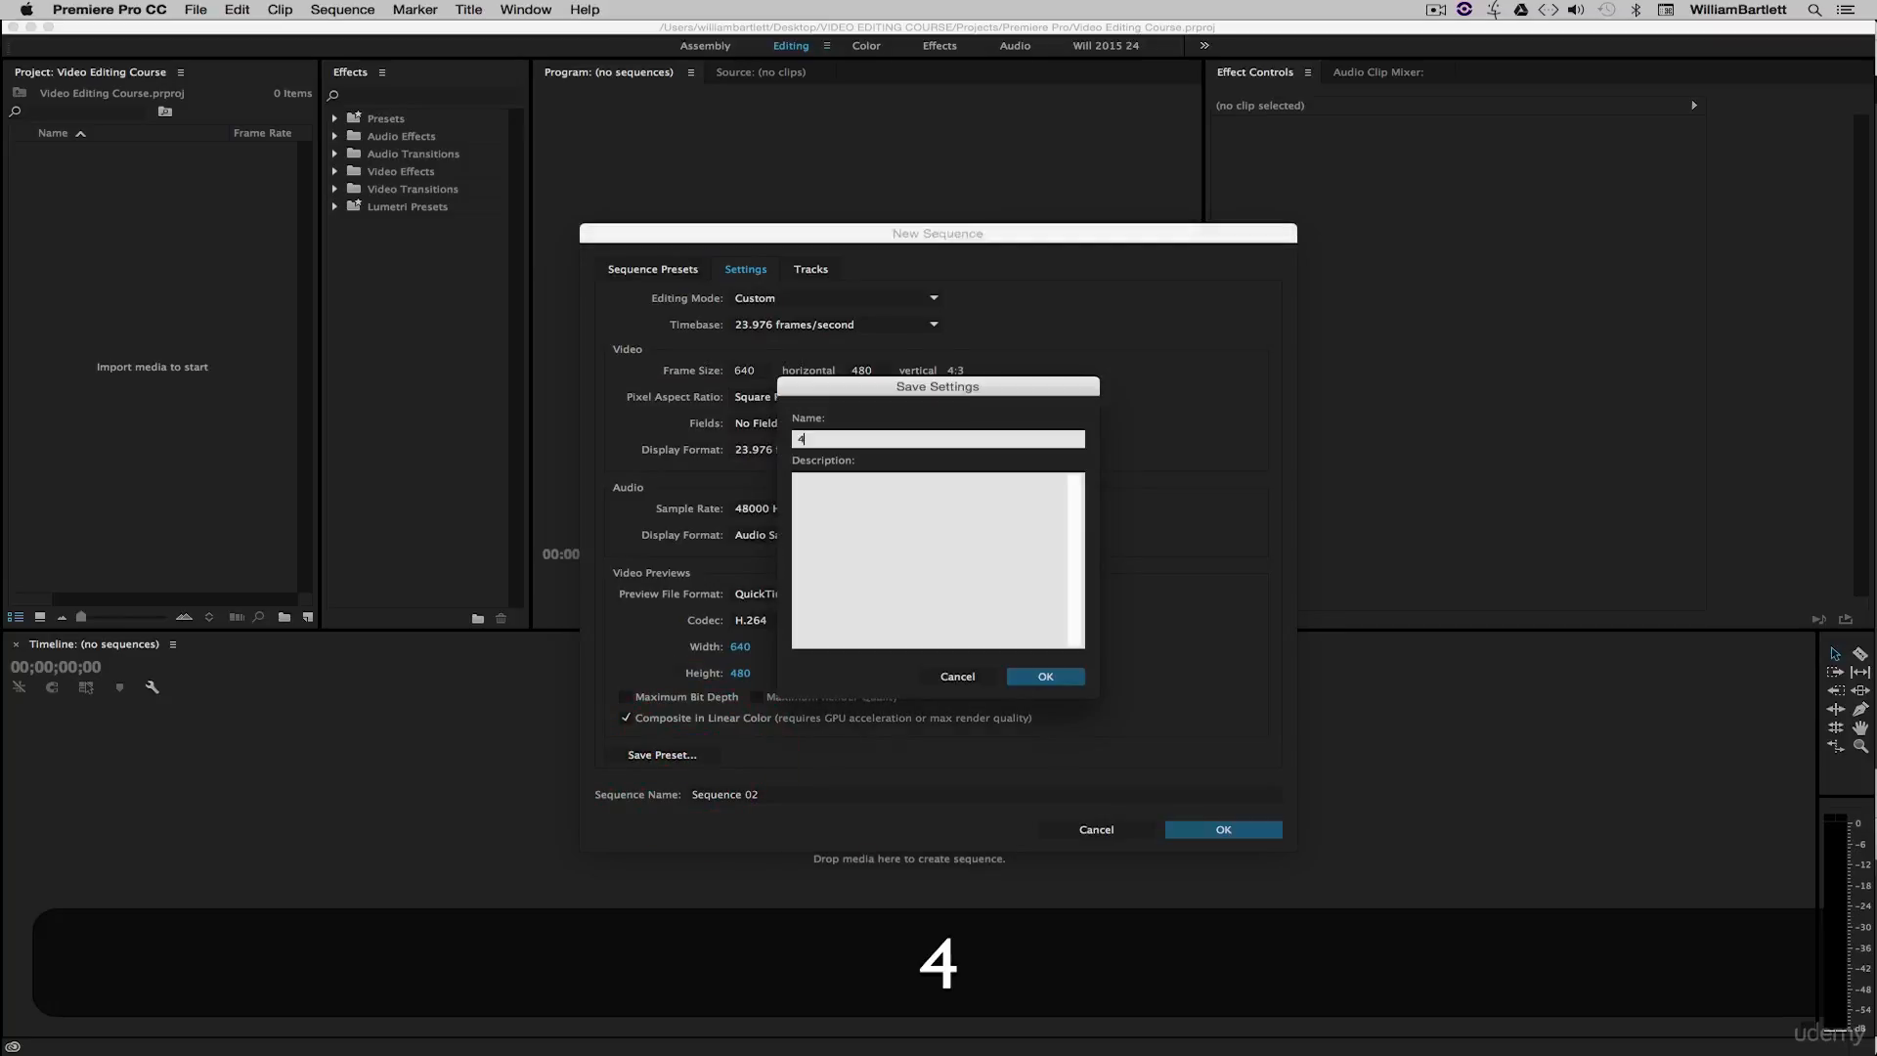
{"action": "type", "text": "80p 23.976"}
{"action": "key", "text": "Return"}
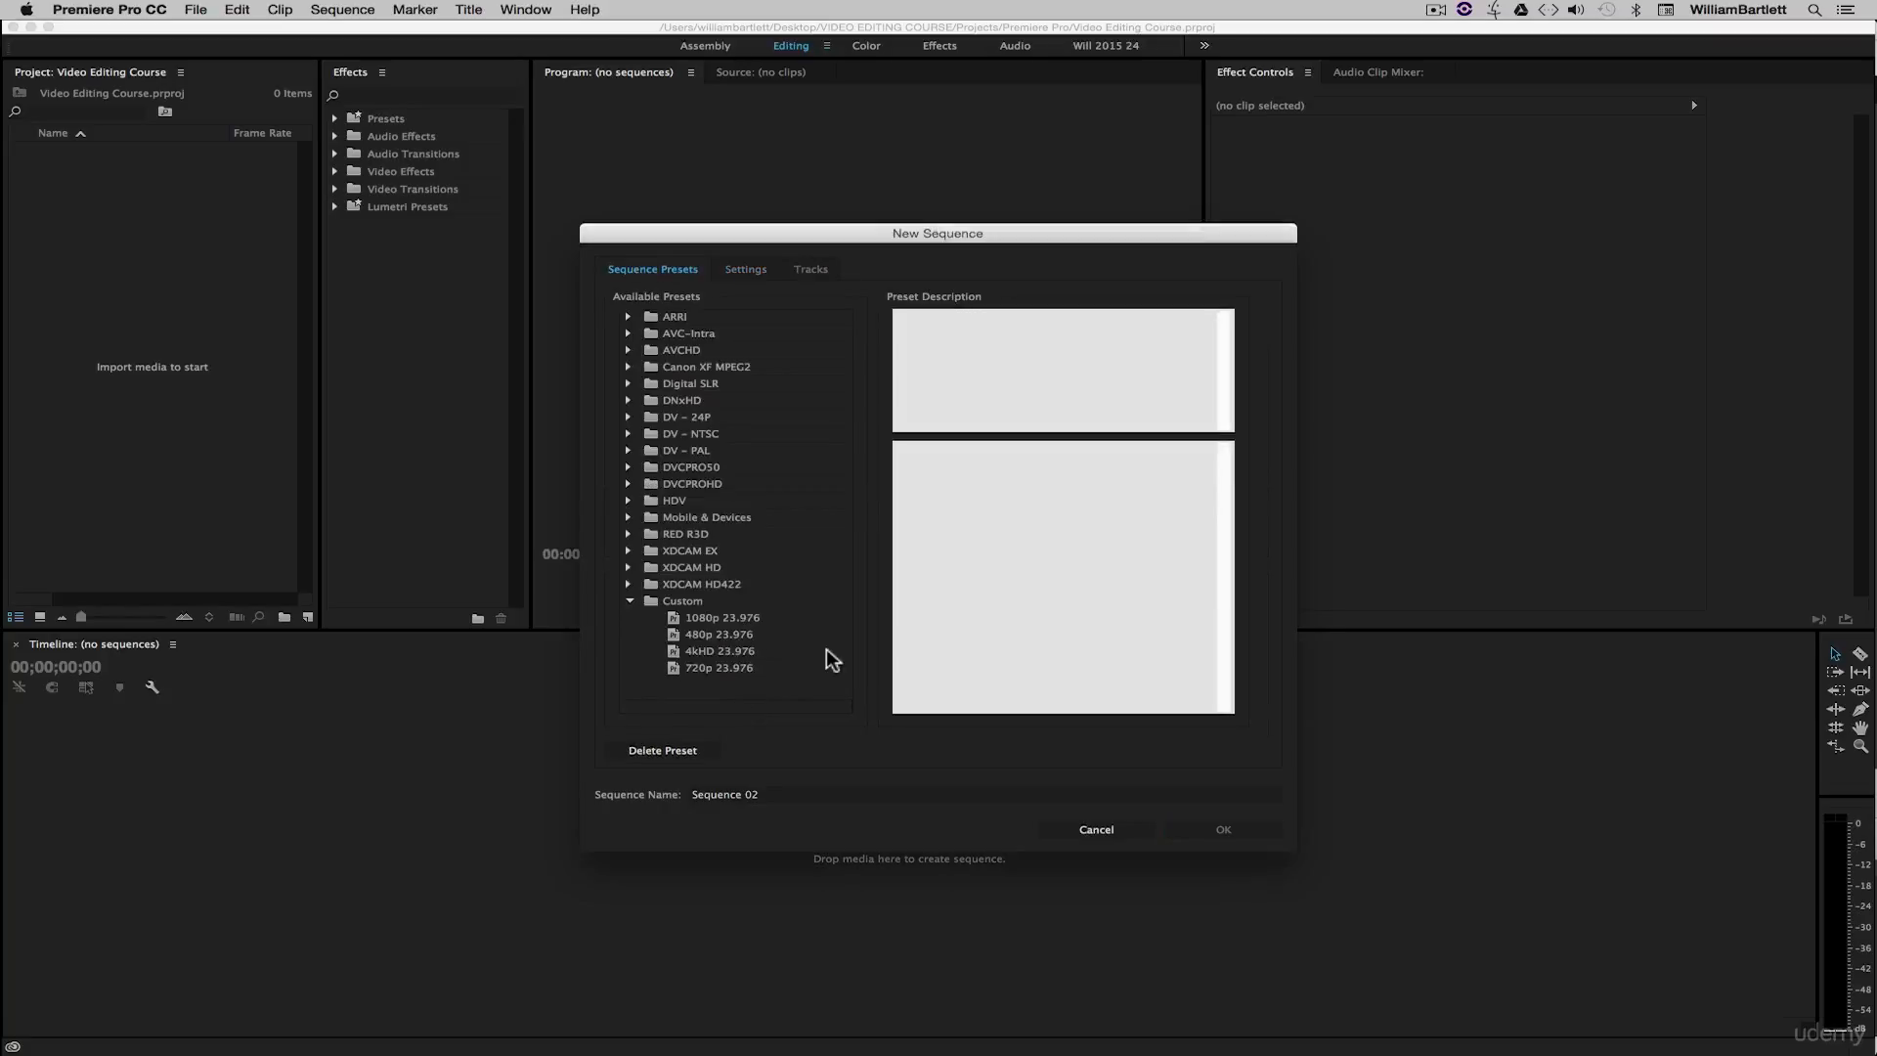
- Look through the timebase frame rate options in the settings of the custom 480p 23.976 preset
{"action": "left_click", "coordinate": [715, 634]}
{"action": "left_click", "coordinate": [739, 274]}
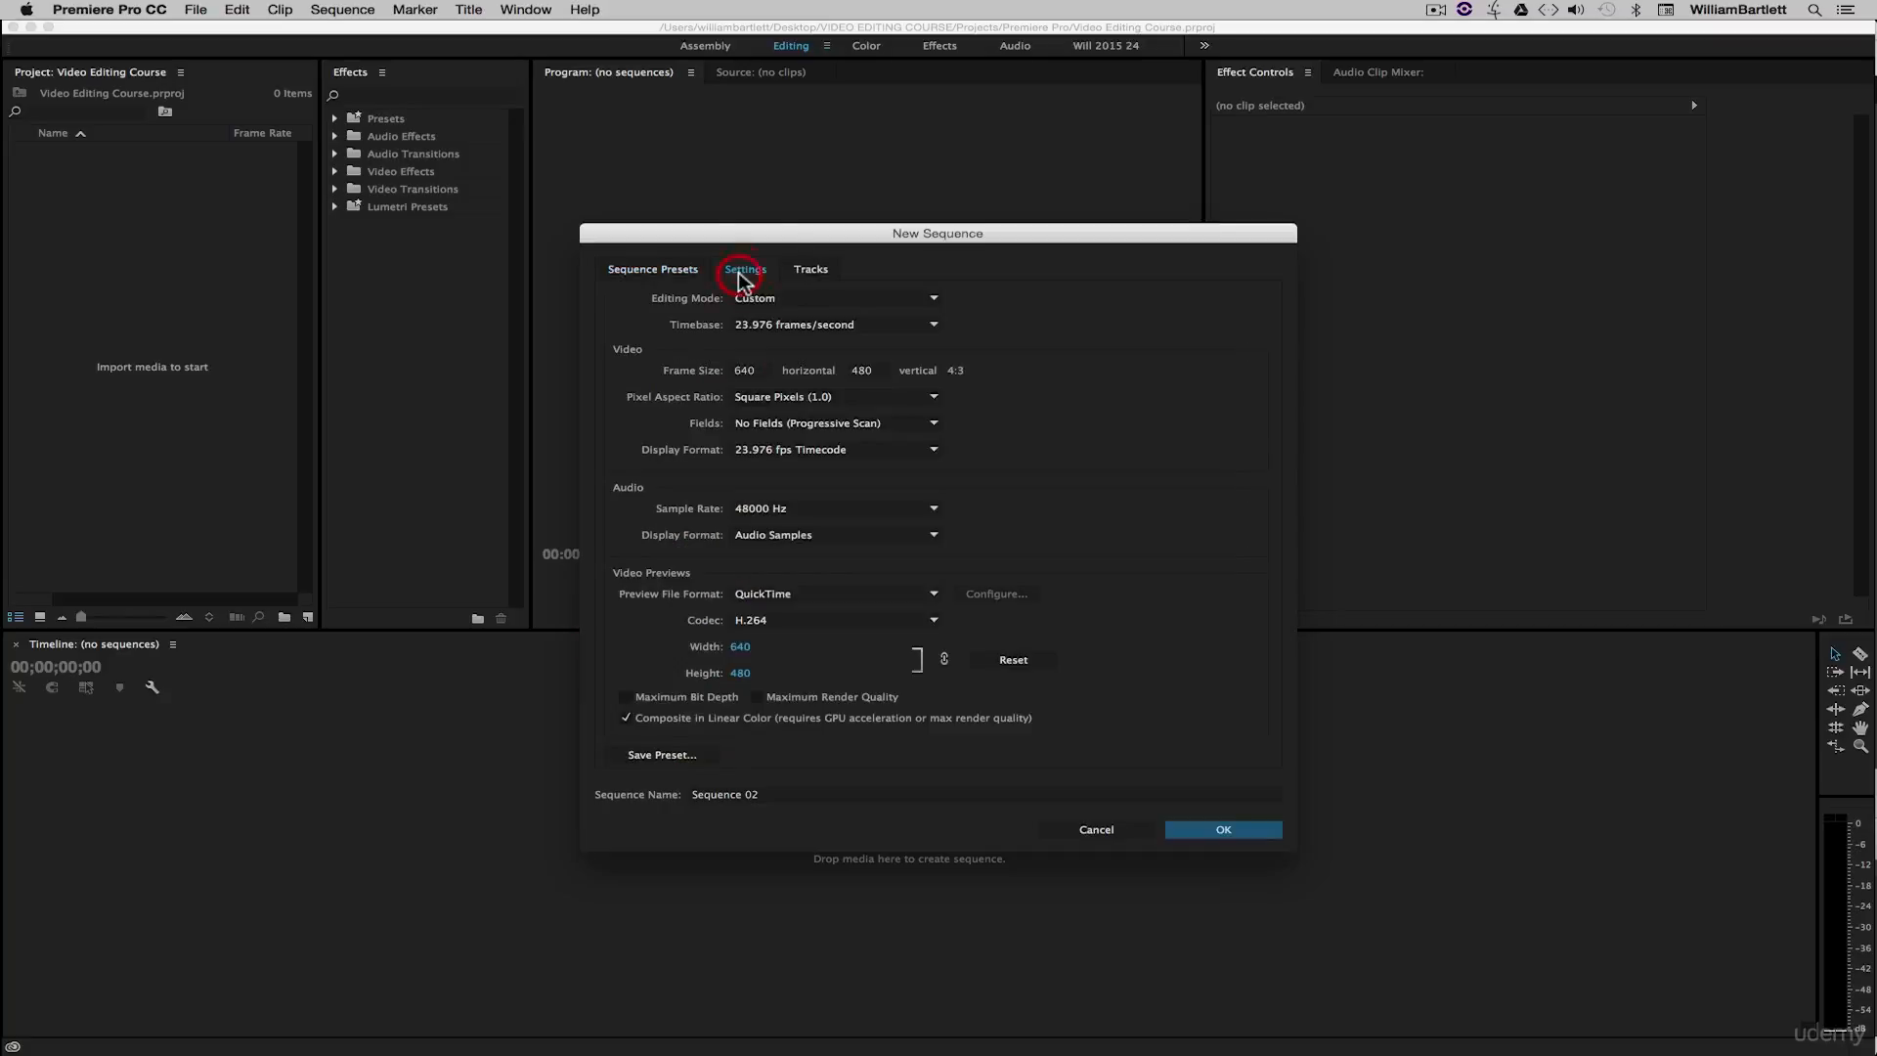
{"action": "left_click", "coordinate": [734, 325]}
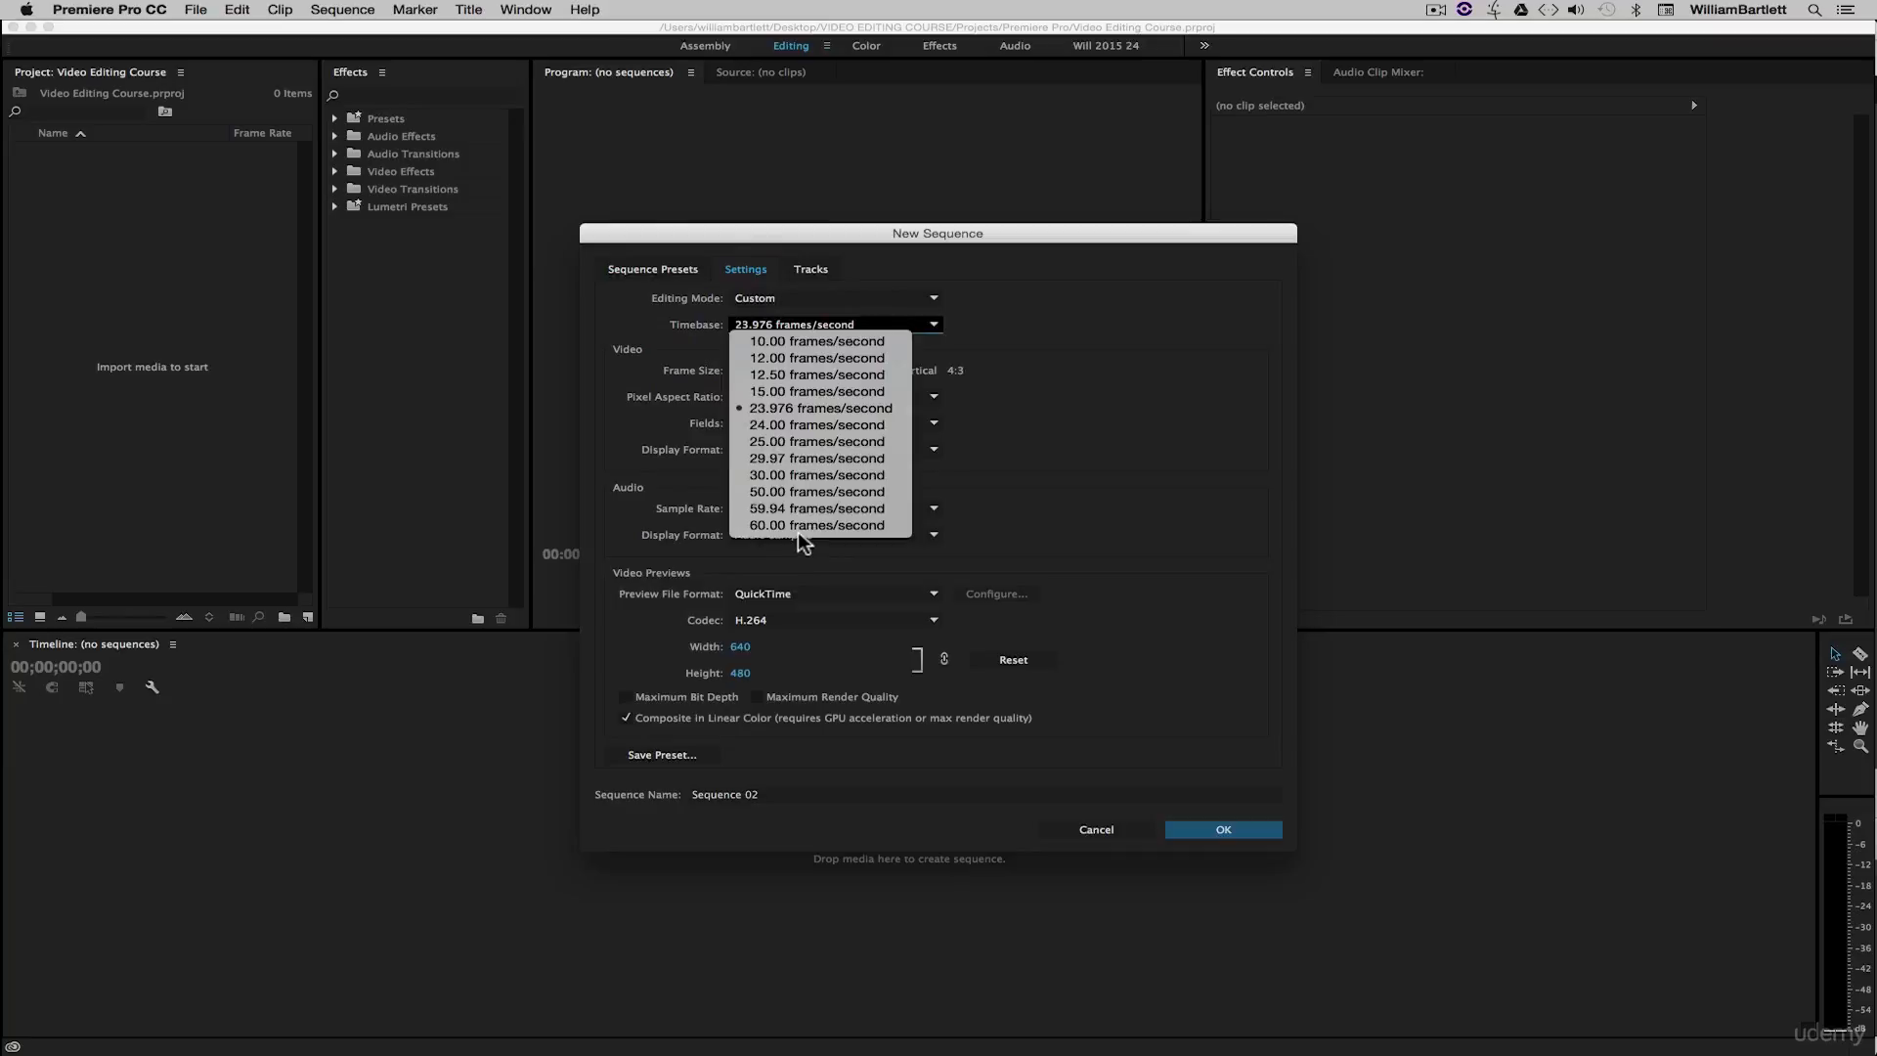
{"action": "left_click", "coordinate": [1171, 320]}
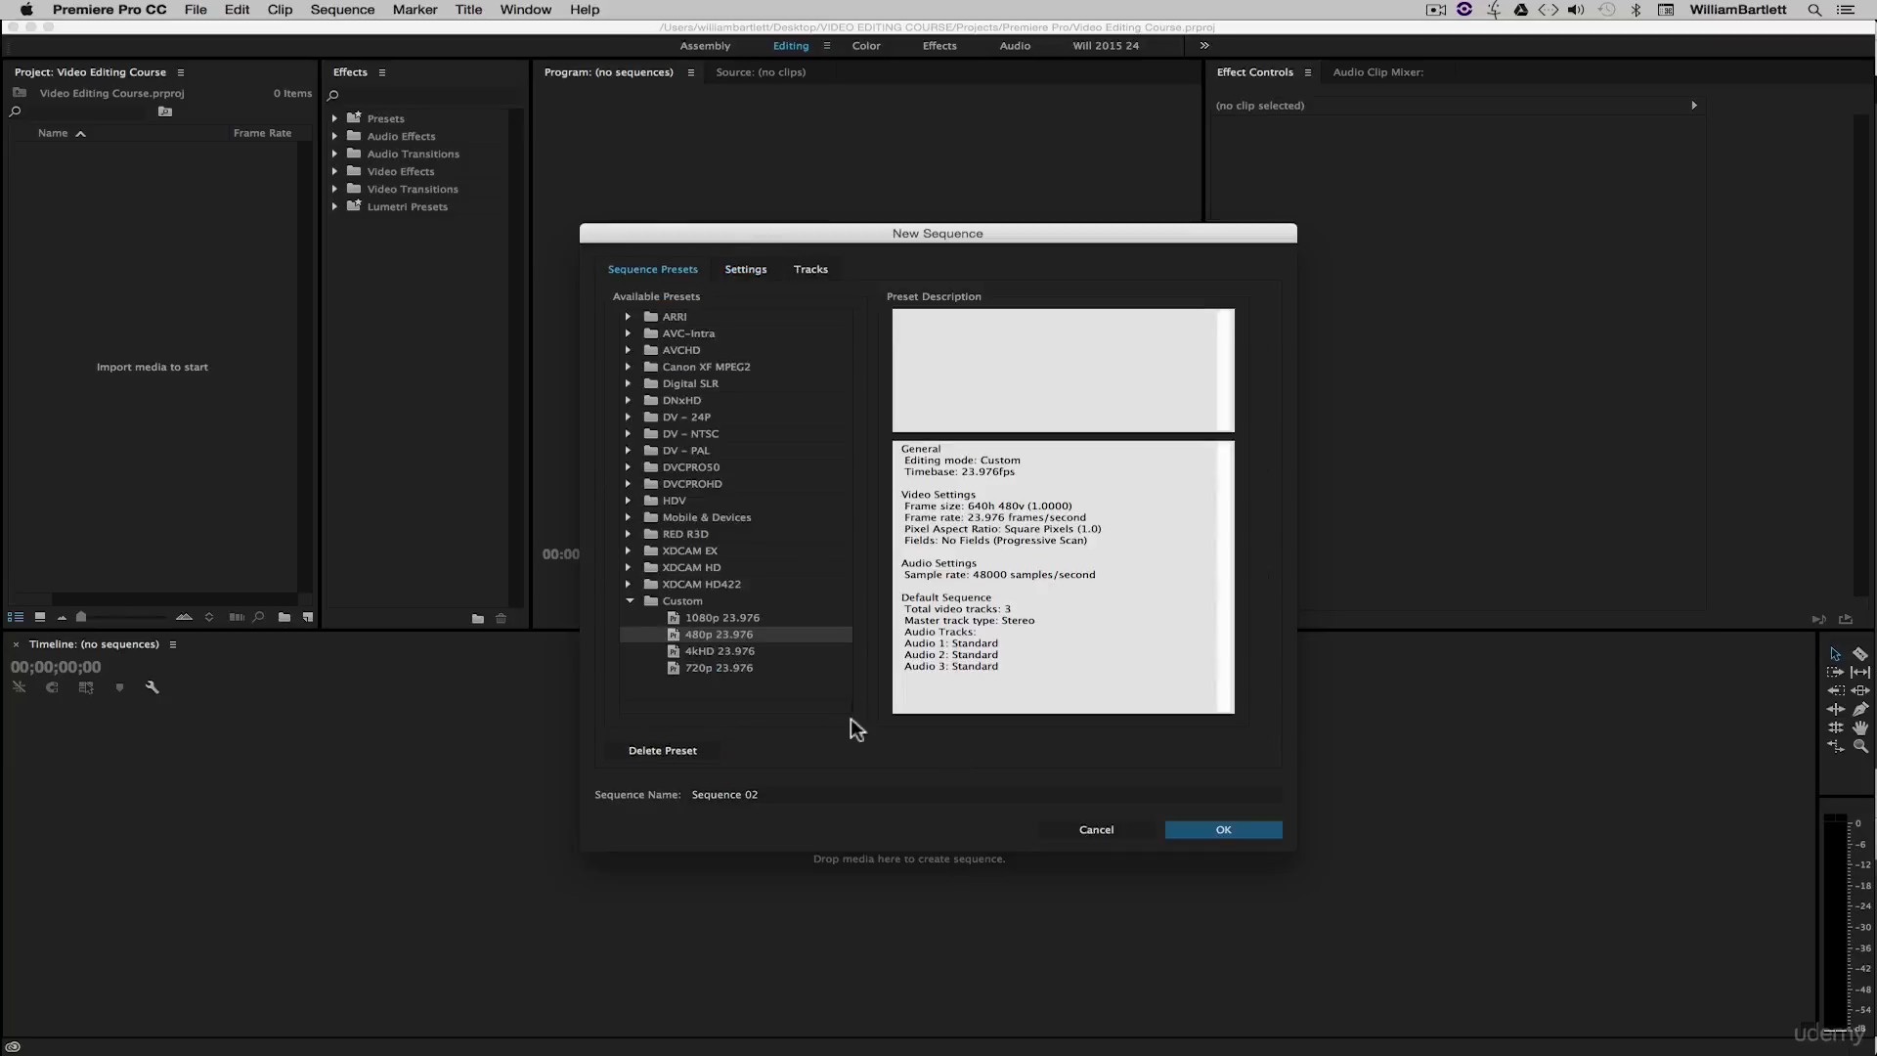
- Create the new sequence from the custom 1080p 23.976 preset
{"action": "left_click", "coordinate": [699, 619]}
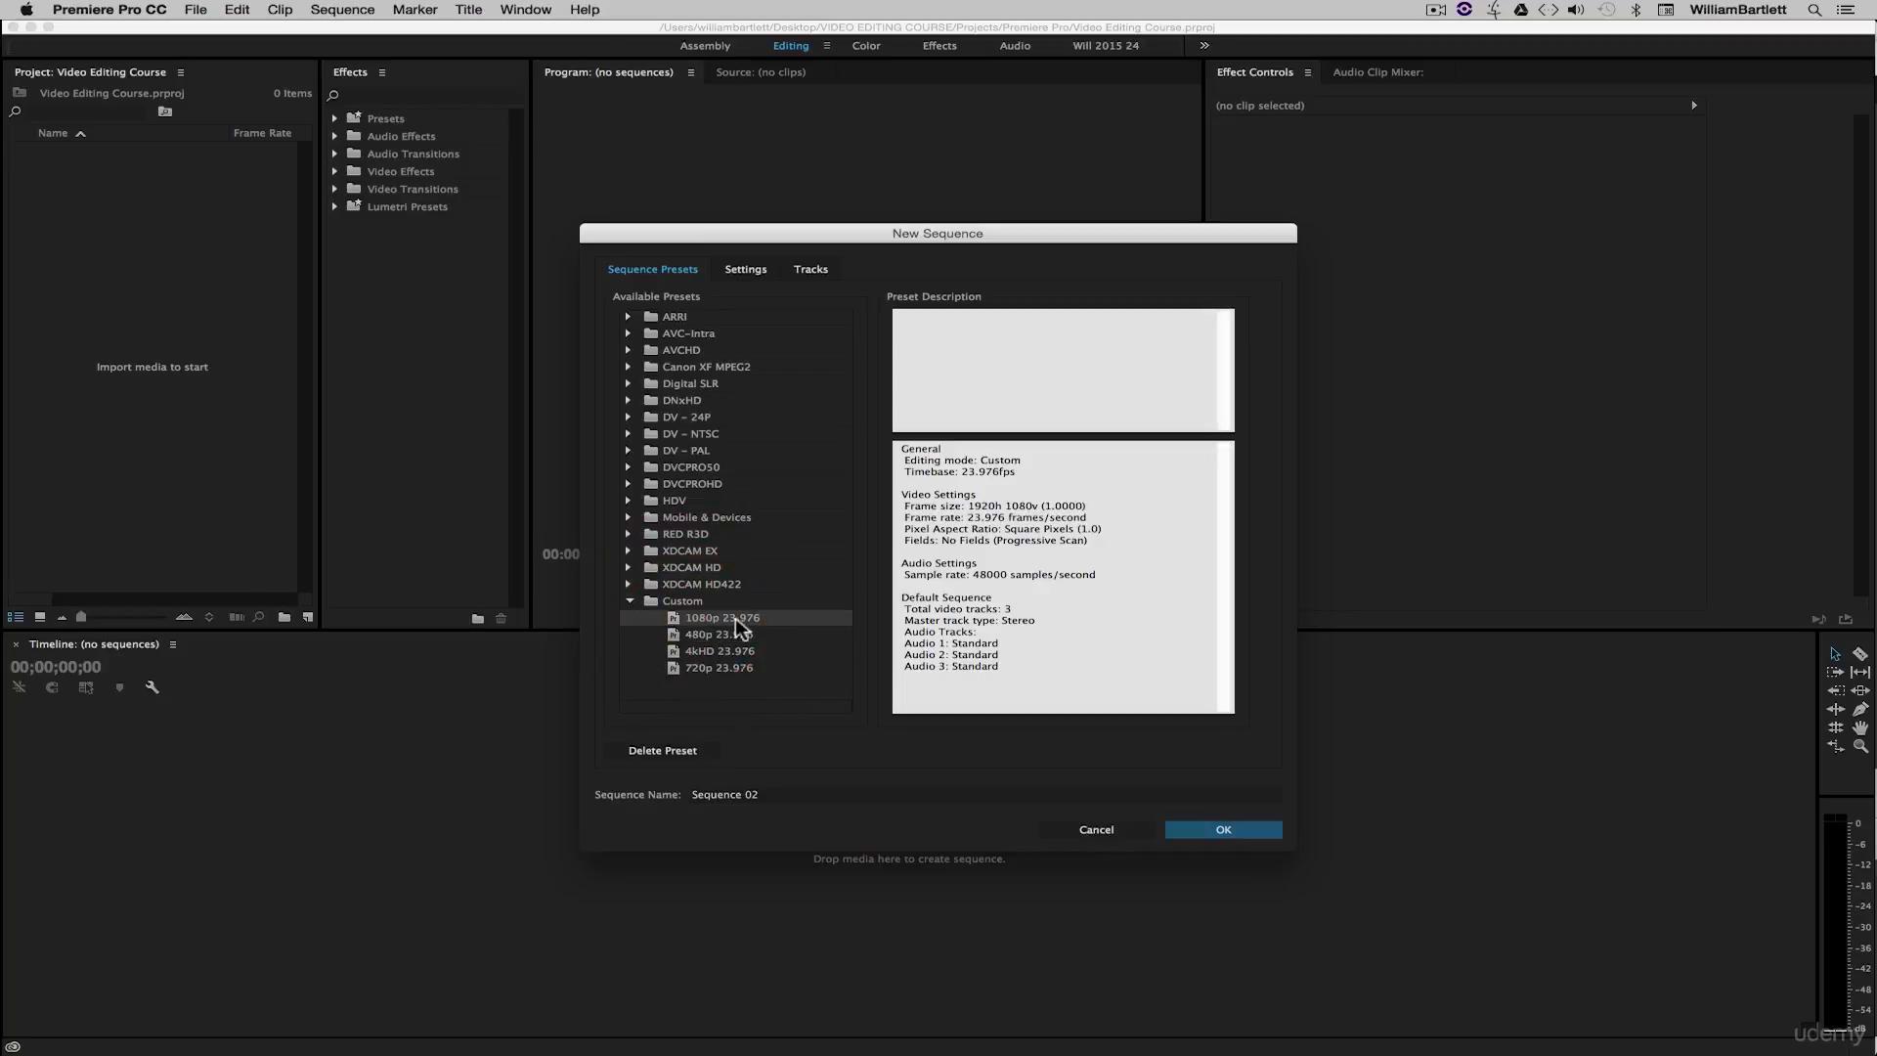
{"action": "left_click", "coordinate": [1223, 830]}
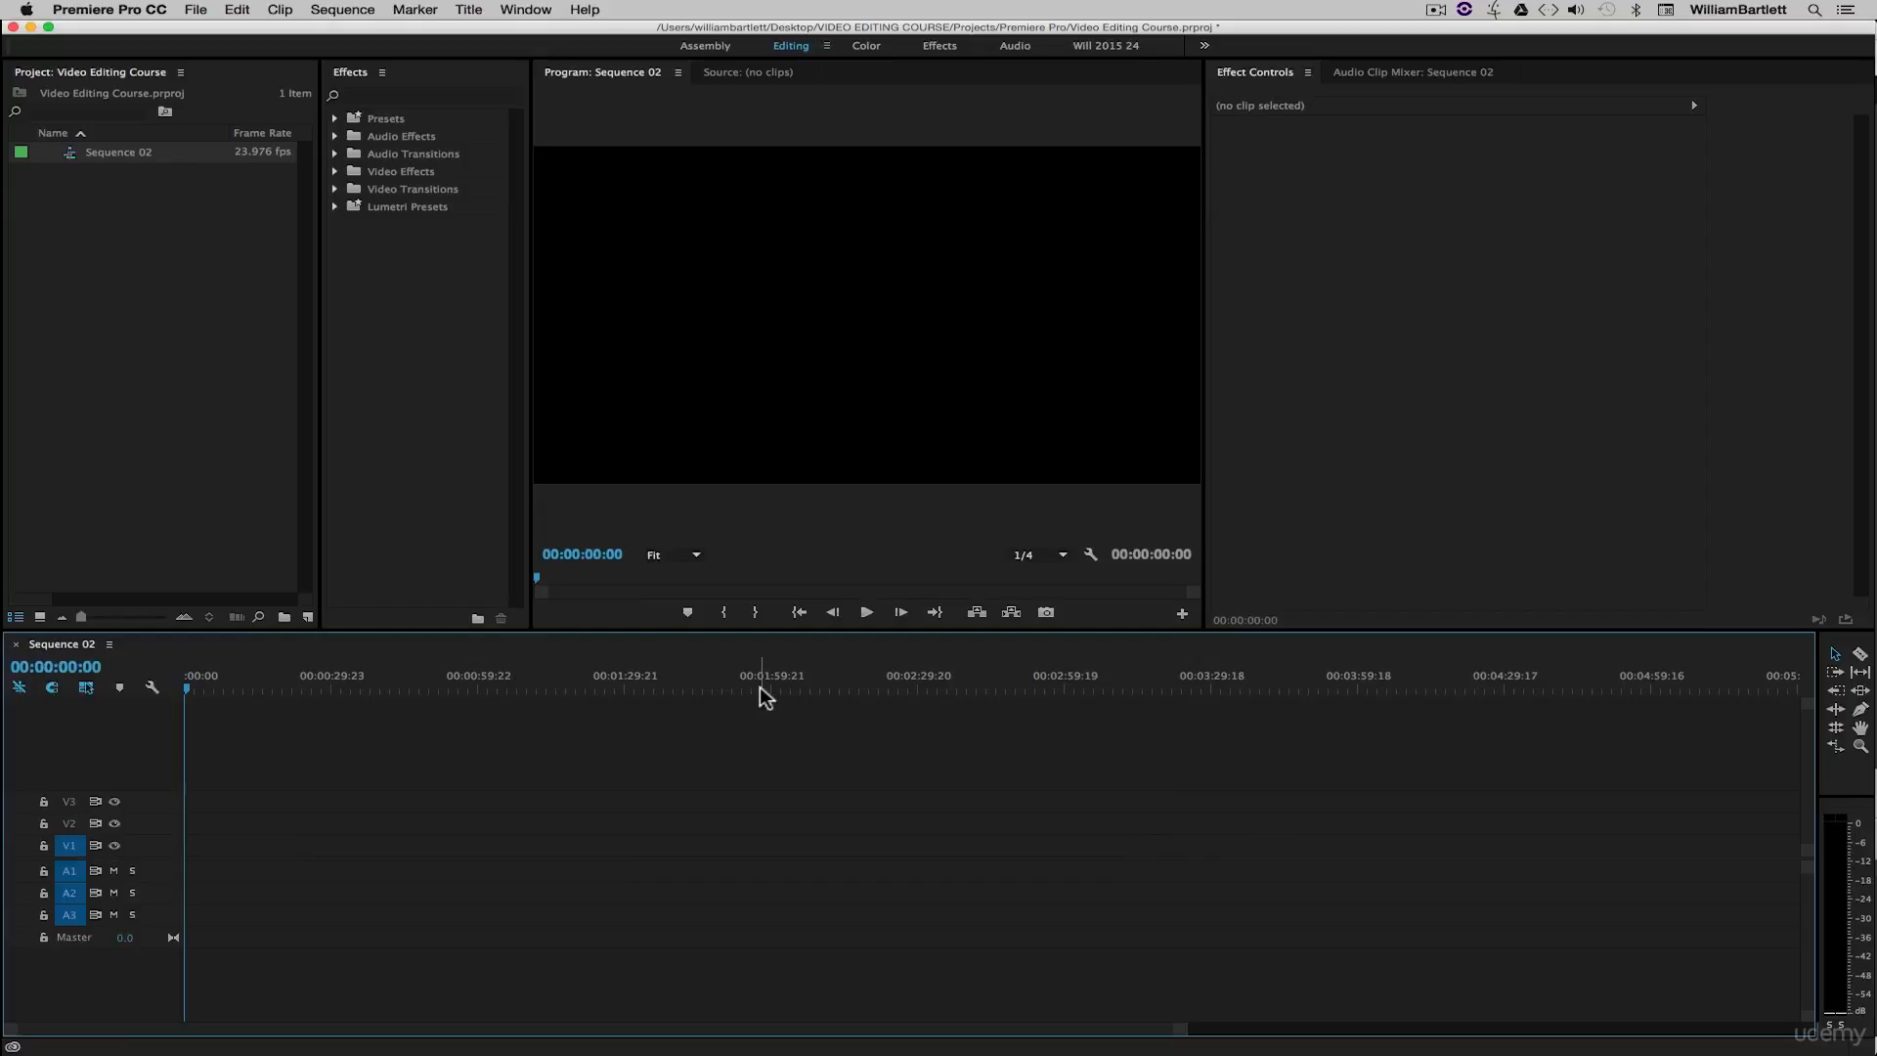
- Rename the new sequence in the project as "1080p Edit"
{"action": "left_click", "coordinate": [164, 315]}
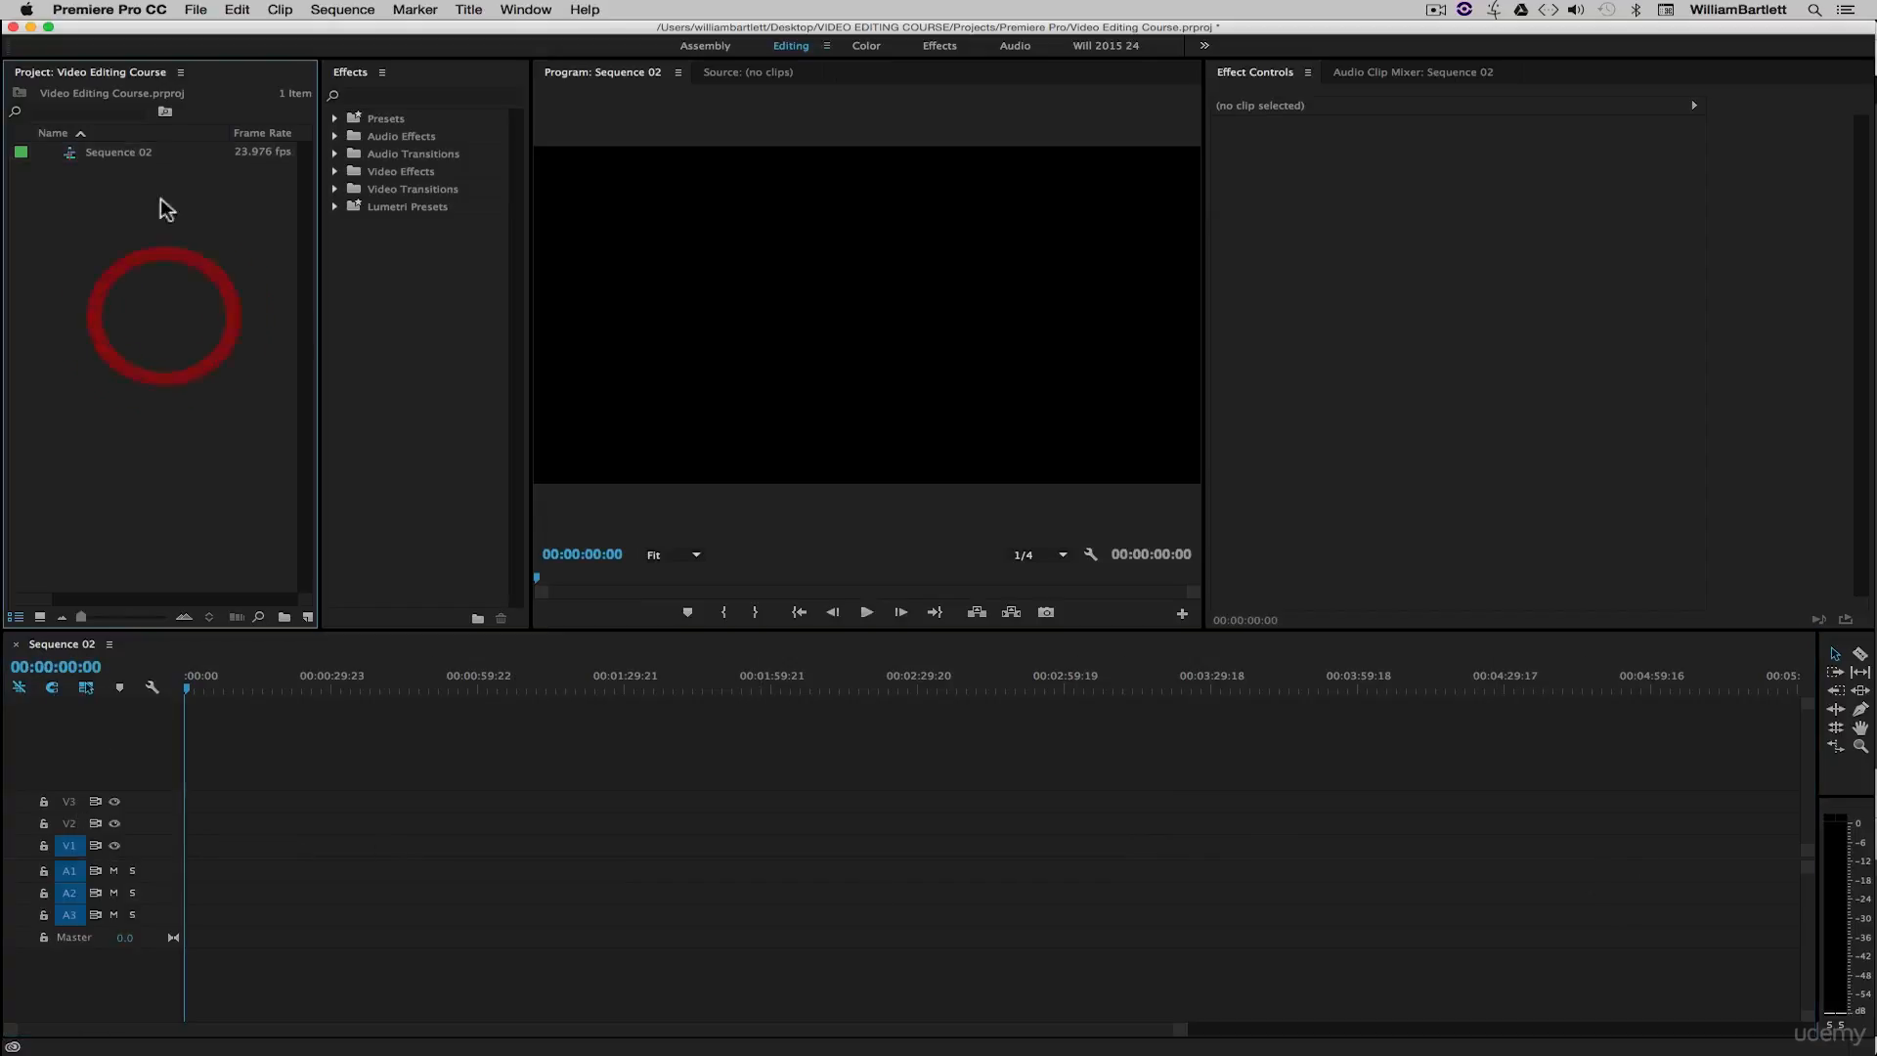
{"action": "left_click", "coordinate": [137, 156]}
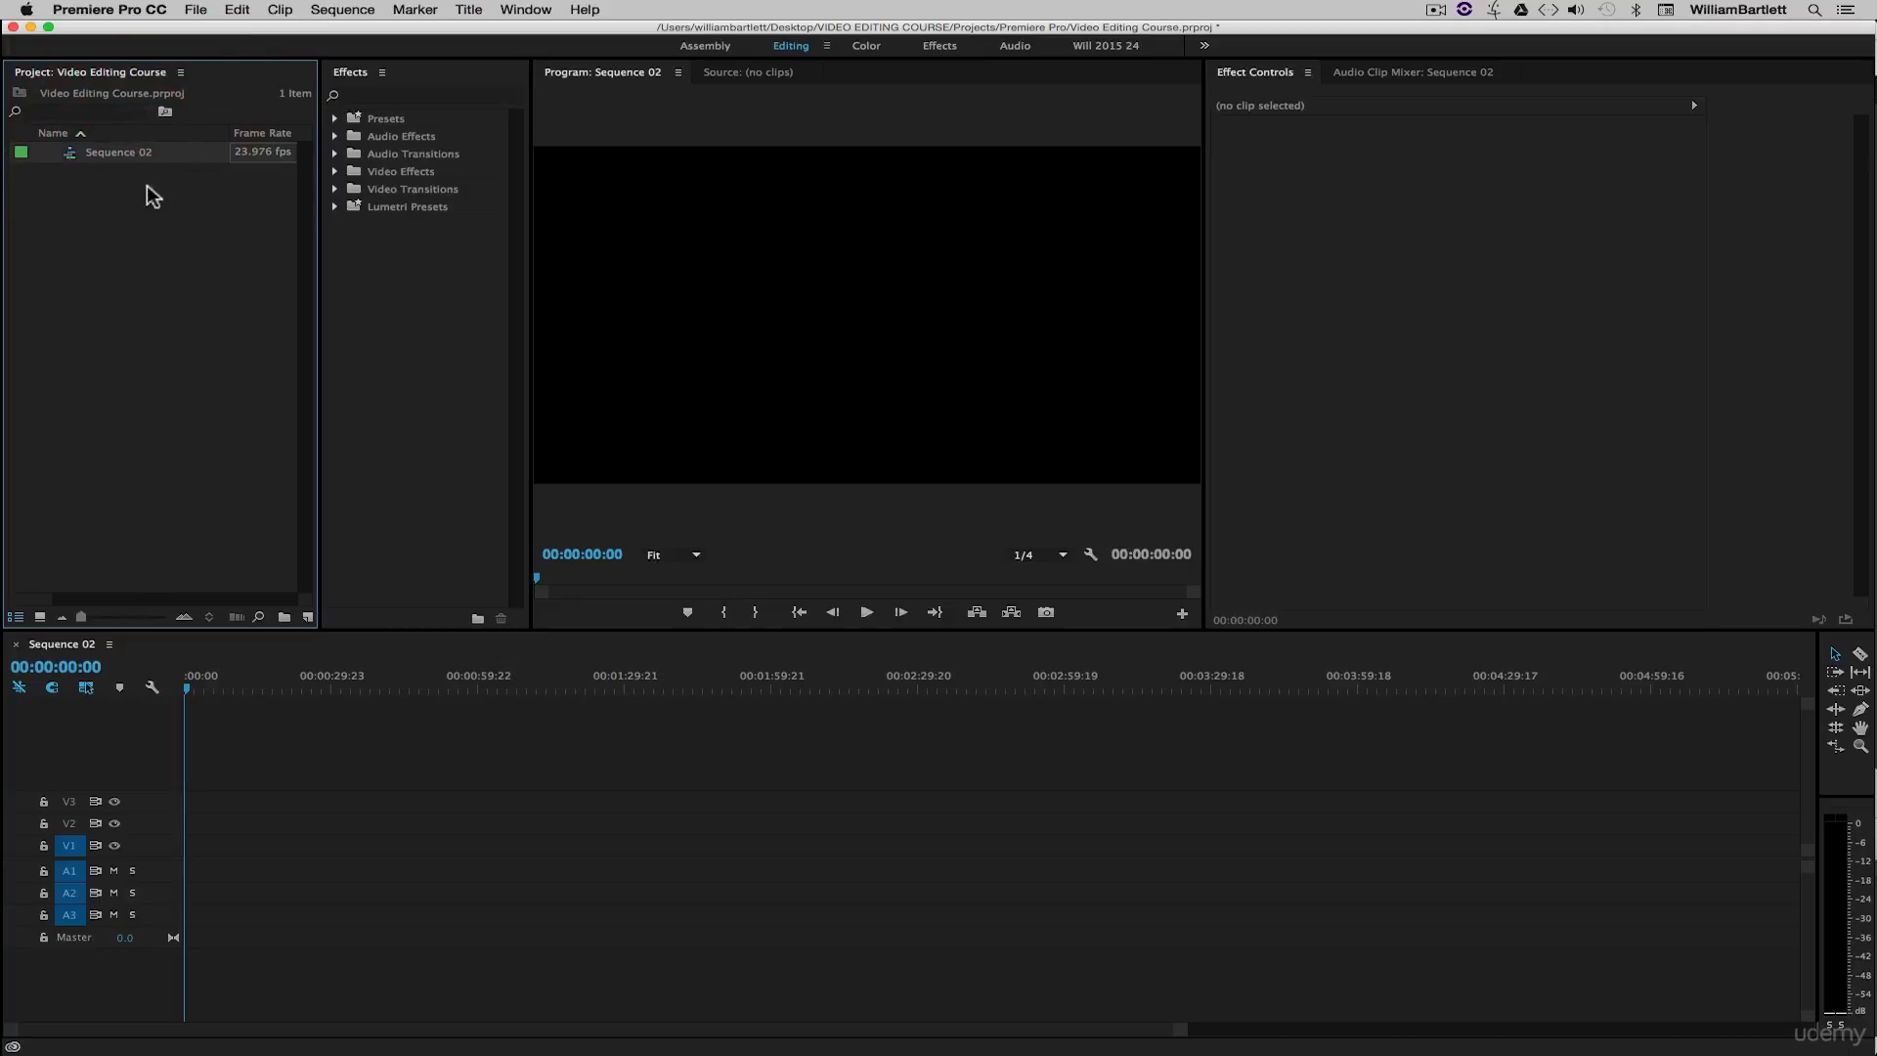
{"action": "key", "text": "Return"}
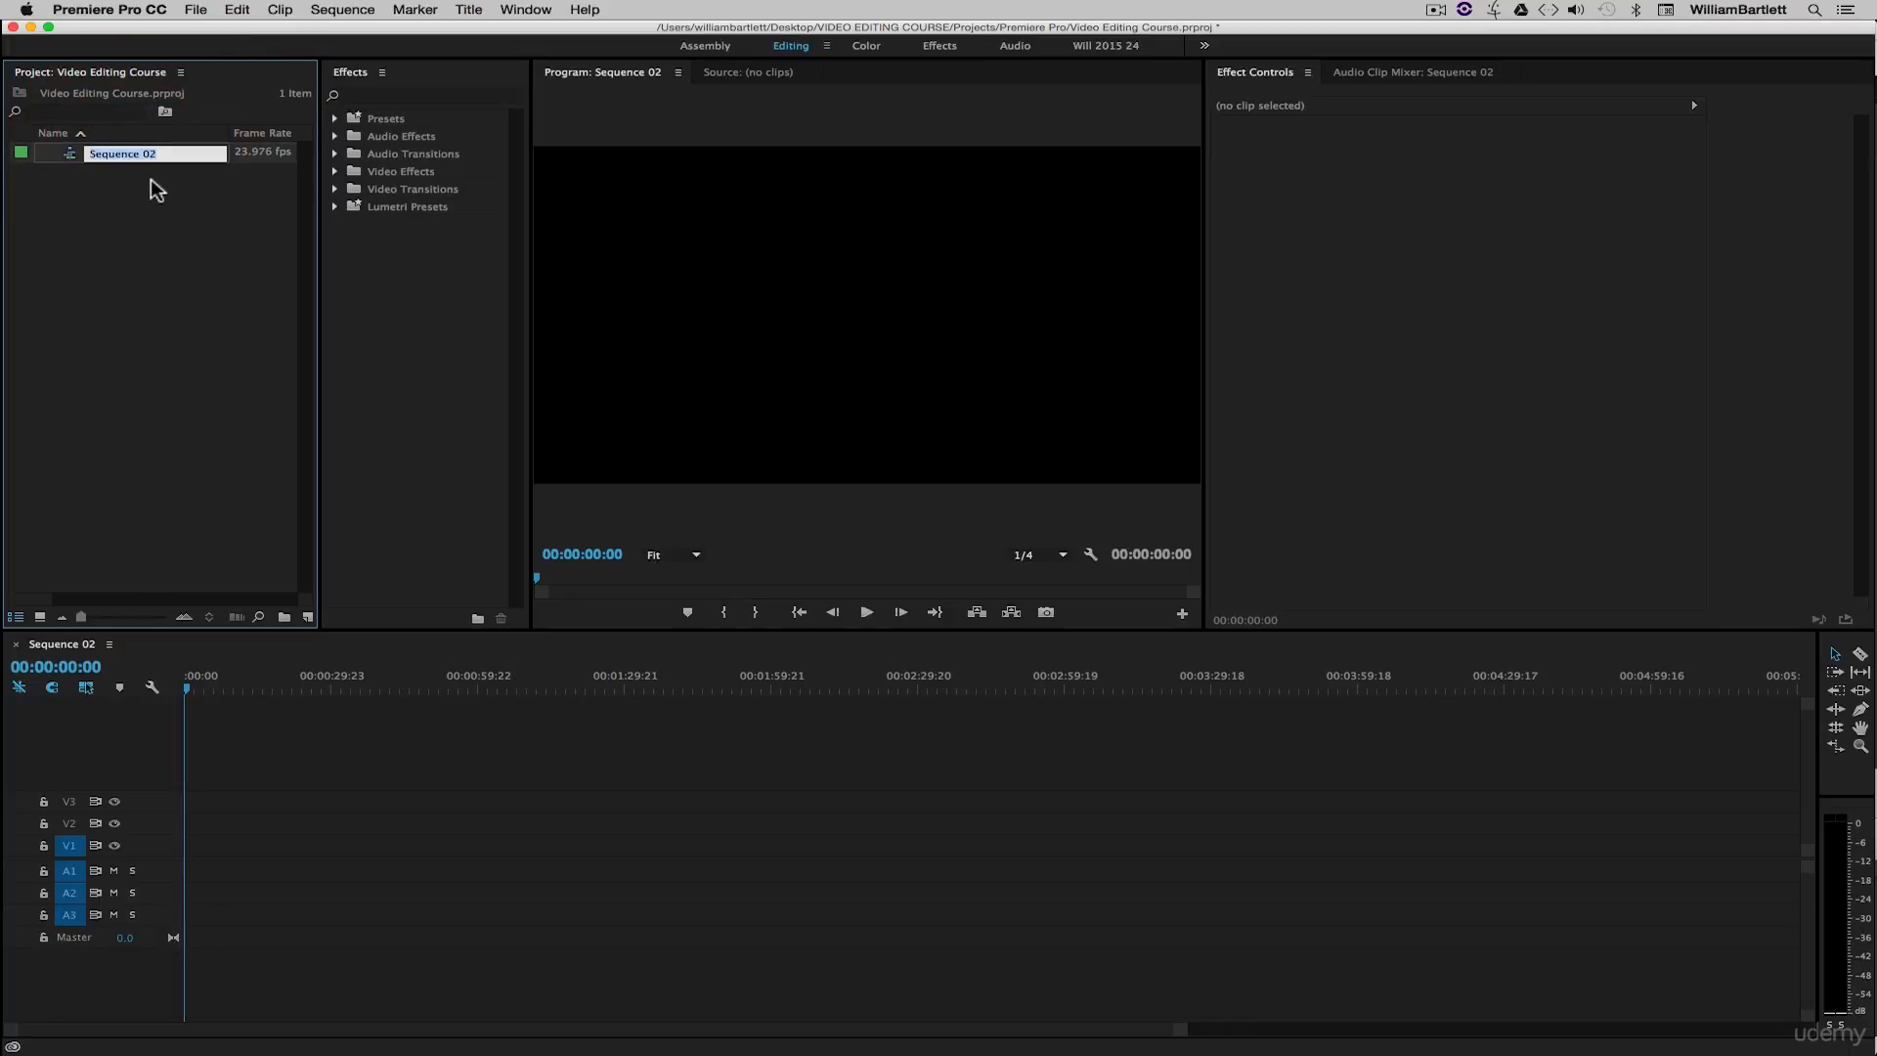
{"action": "type", "text": "1080"}
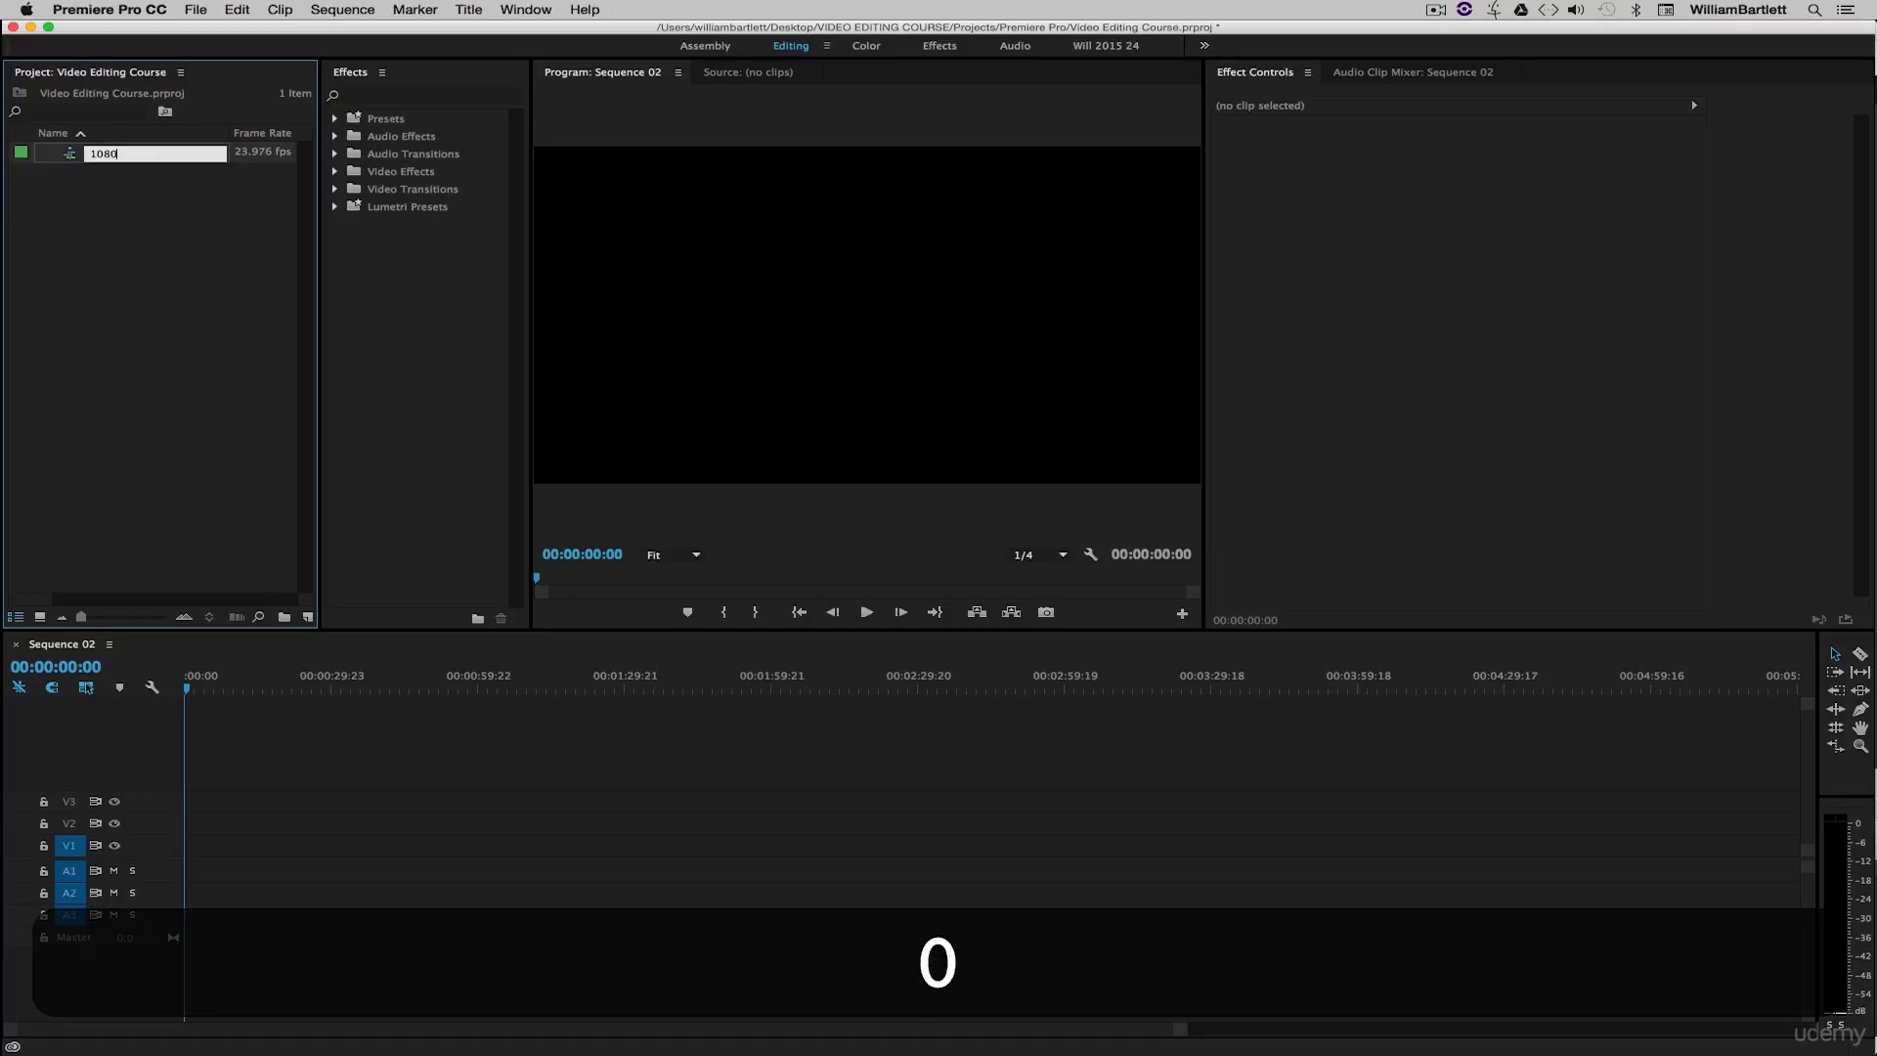
{"action": "type", "text": "p Edit"}
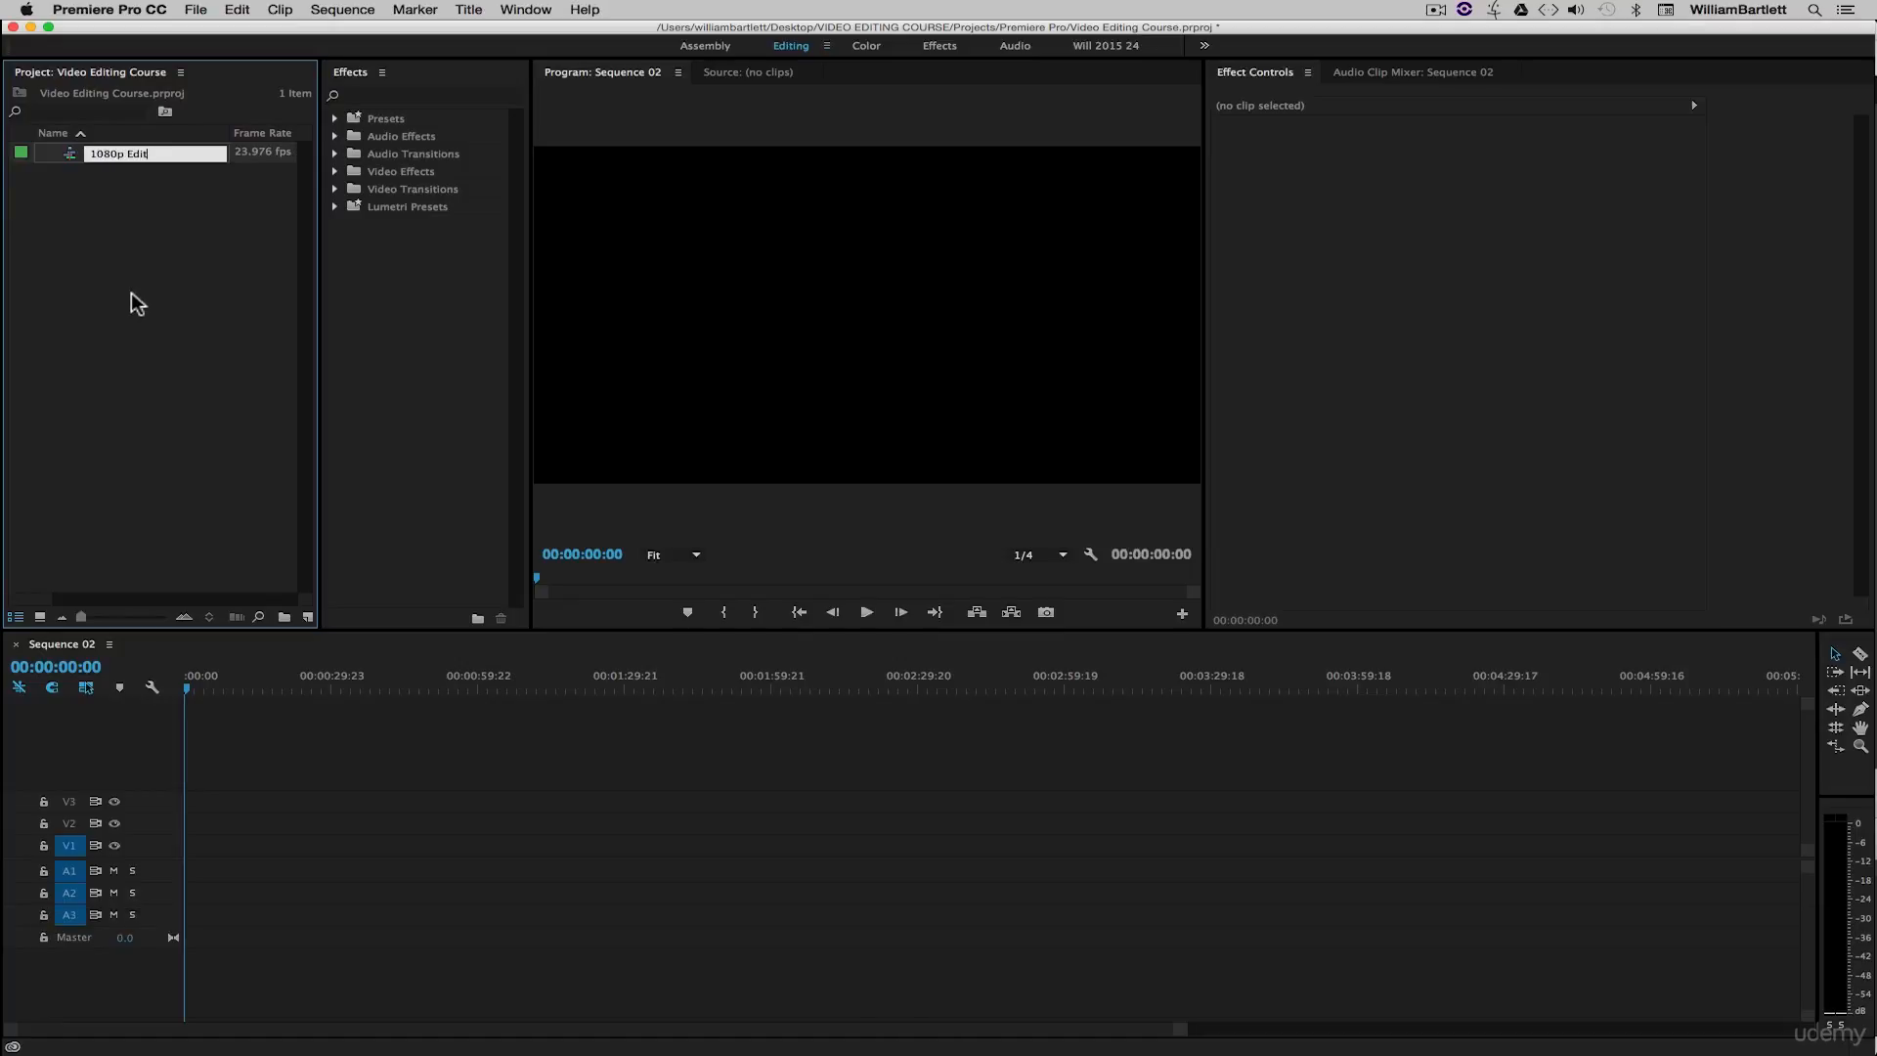
{"action": "left_click", "coordinate": [132, 298]}
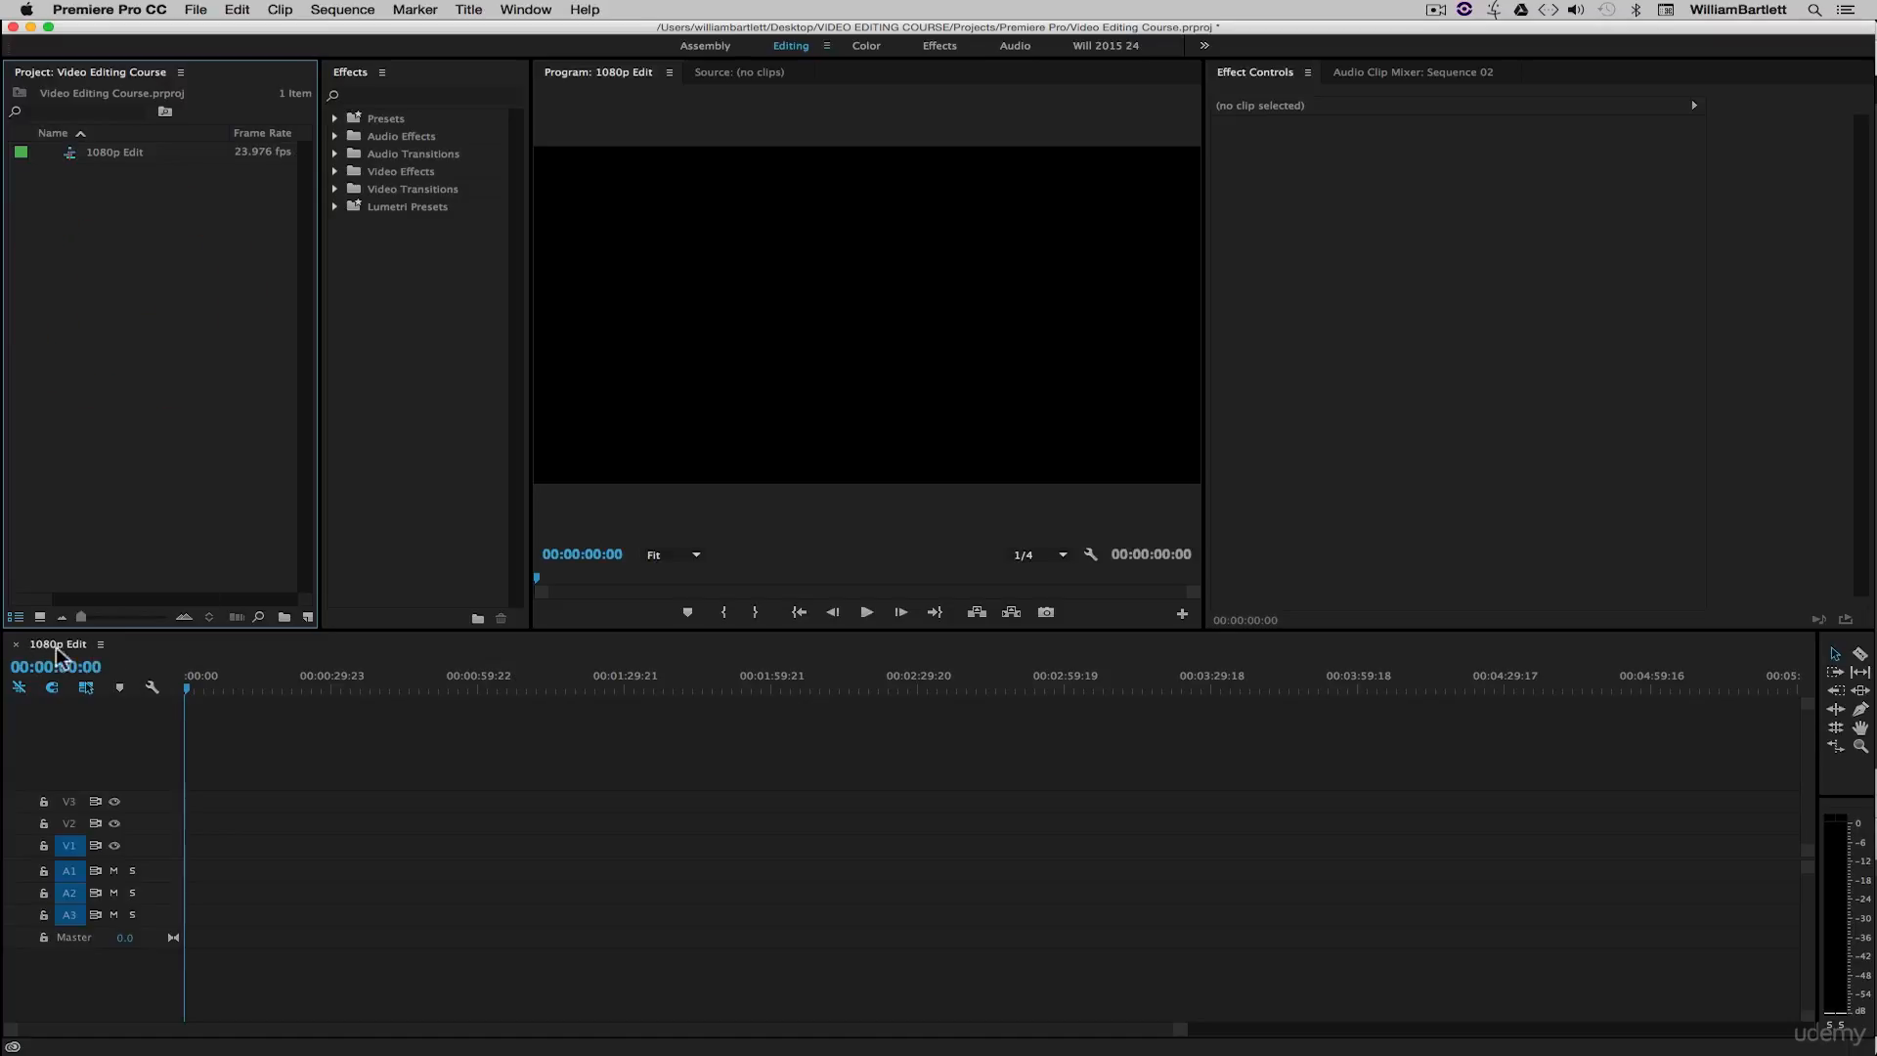